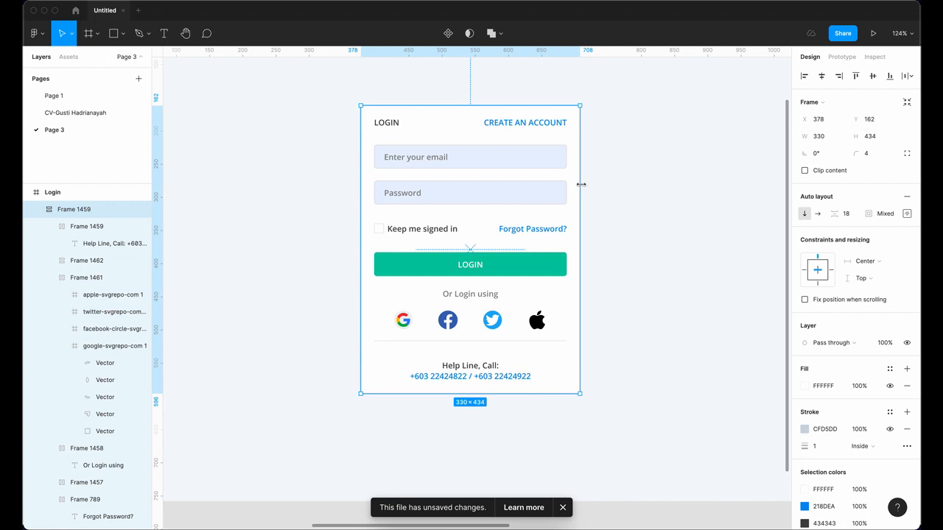
# Step: Drag the login card's right edge inward so Frame 1459 is 313 wide
pyautogui.moveTo(581, 184); pyautogui.dragTo(568, 221)
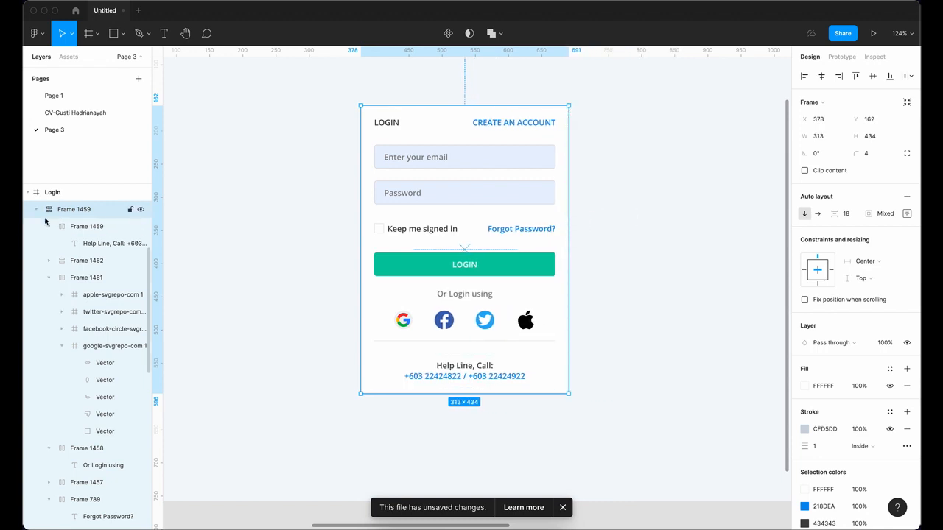
# Step: Pan and zoom to about 170% on the bottom of the login card, leaving empty canvas beside it
pyautogui.hscroll(2, 270, 248)
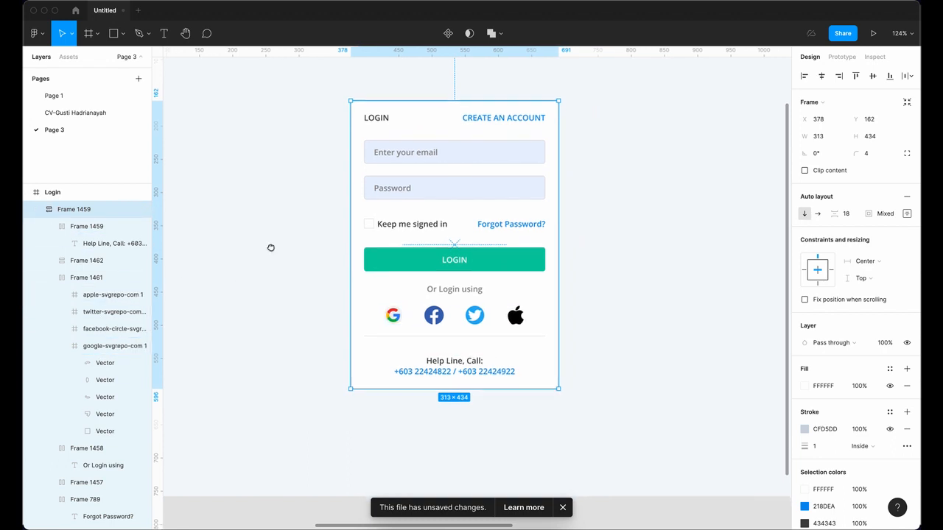
pyautogui.moveTo(310, 231); pyautogui.dragTo(241, 259)
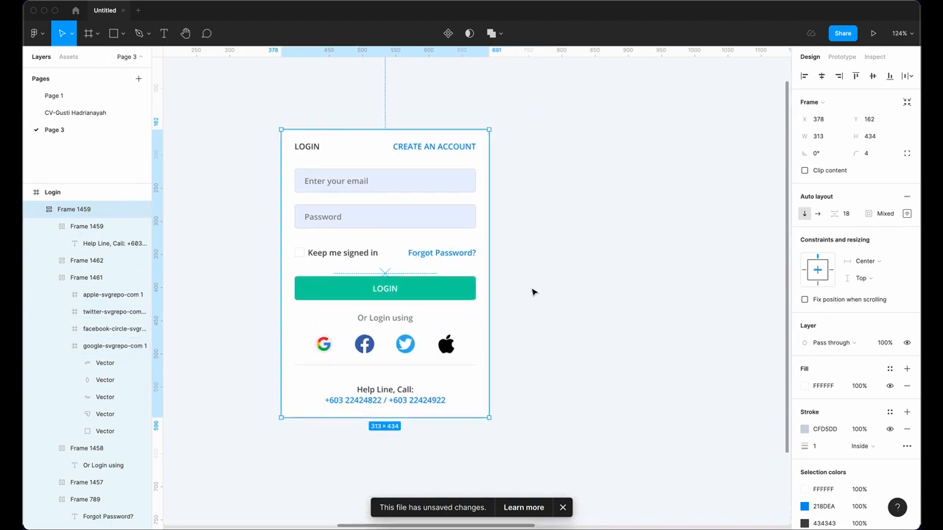
pyautogui.moveTo(535, 291); pyautogui.dragTo(462, 240)
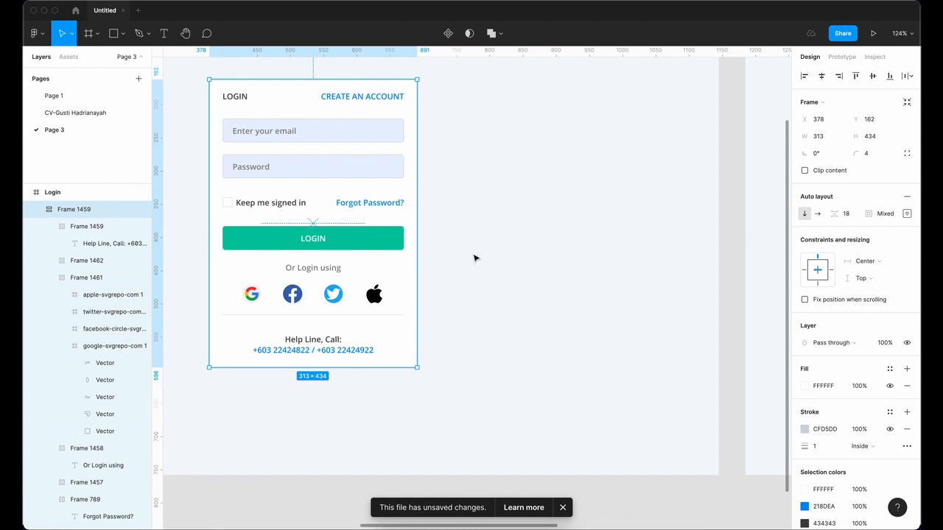
pyautogui.scroll(-2, 498, 254)
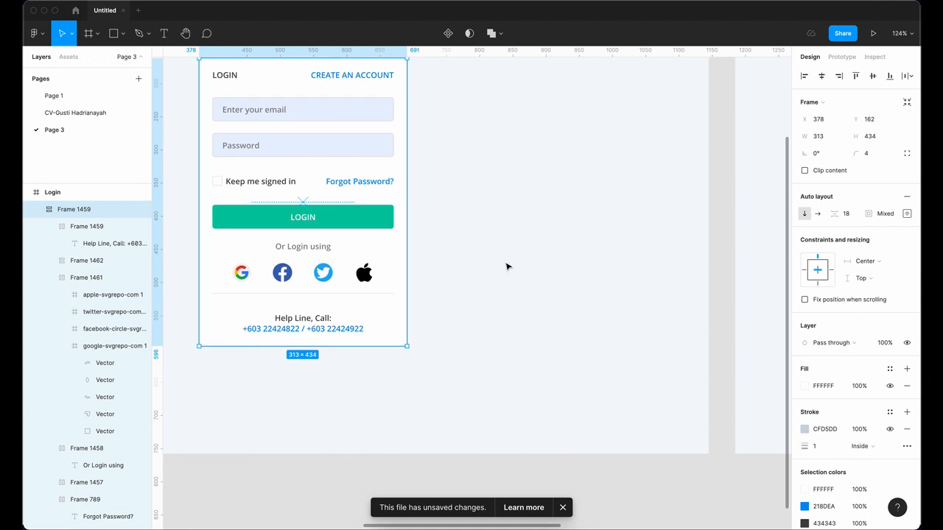
pyautogui.keyDown('ctrl'); pyautogui.scroll(5, 505, 265); pyautogui.keyUp('ctrl')
pyautogui.scroll(1, 567, 209)
pyautogui.hscroll(1, 558, 226)
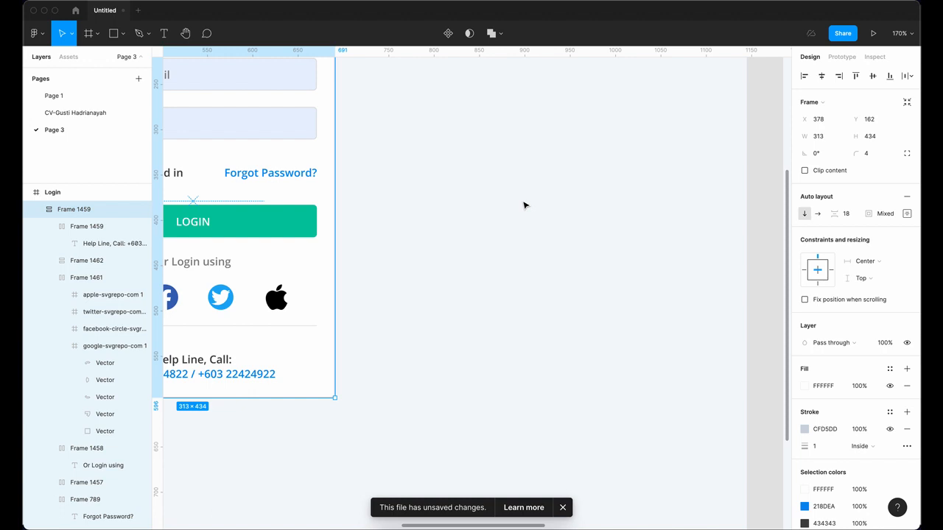
pyautogui.hscroll(2, 486, 242)
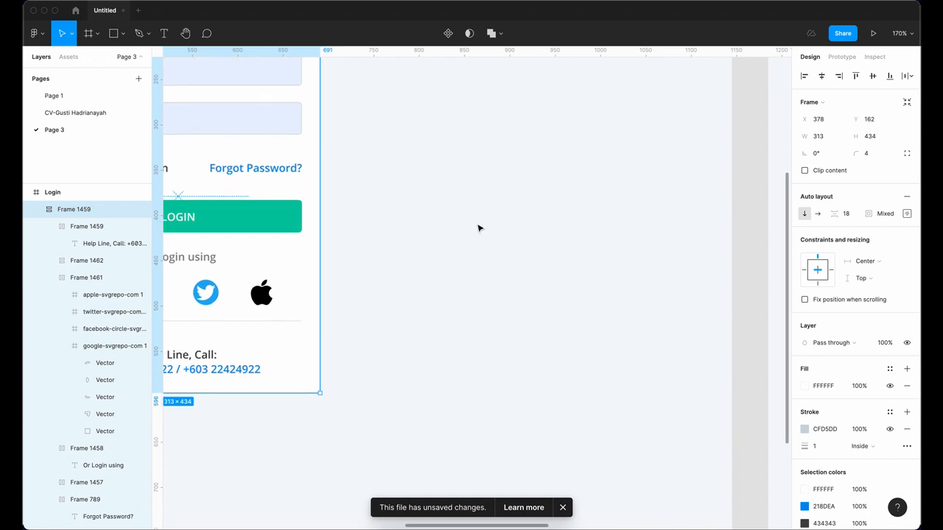
pyautogui.hscroll(-5, 450, 171)
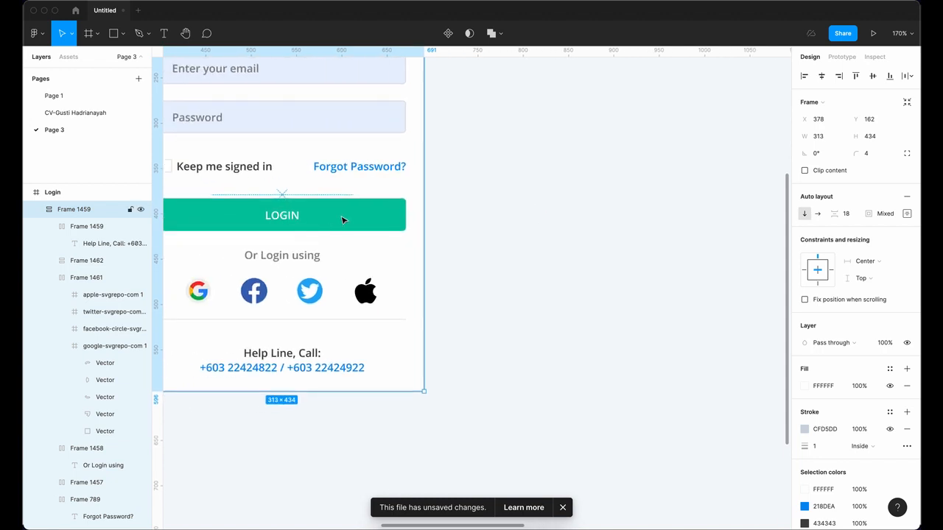
pyautogui.scroll(2, 383, 221)
pyautogui.hscroll(4, 420, 240)
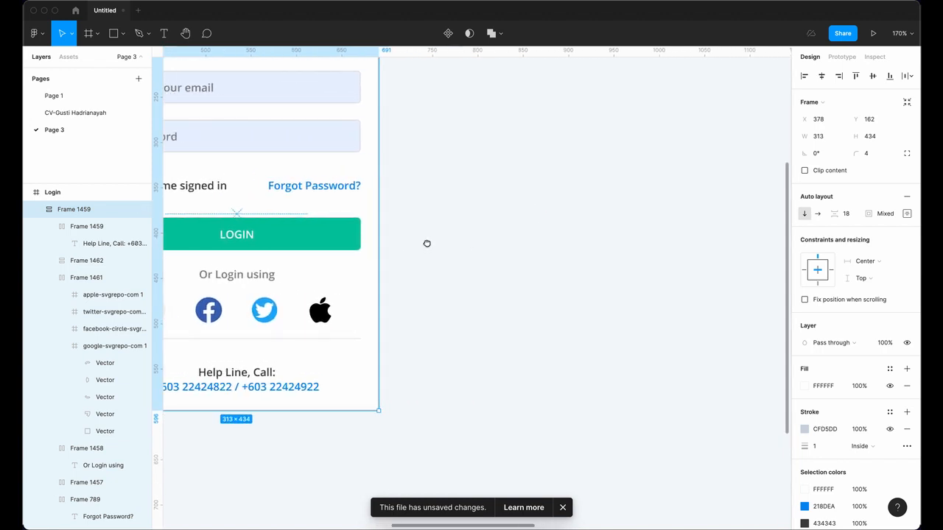
# Step: Place a 'REGISTER' text label right of the login card and move it into position
pyautogui.click(112, 34)
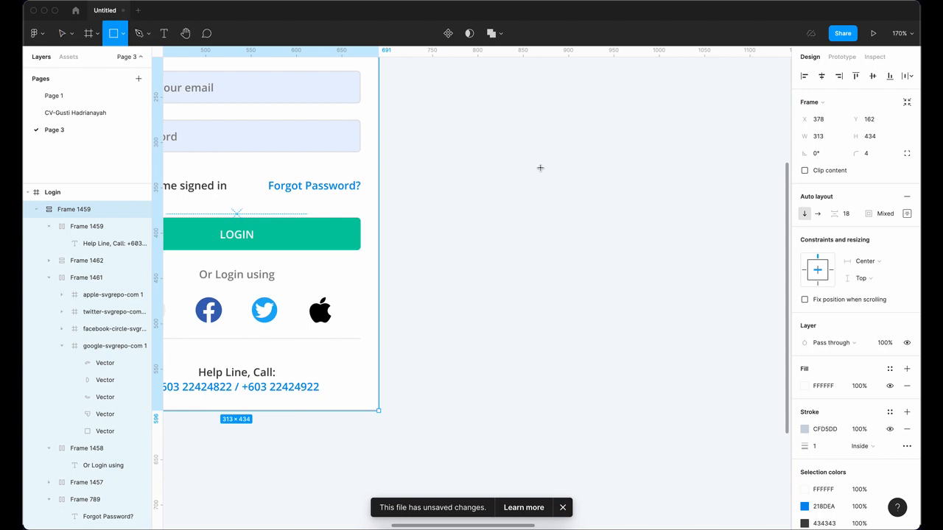
pyautogui.press('t')
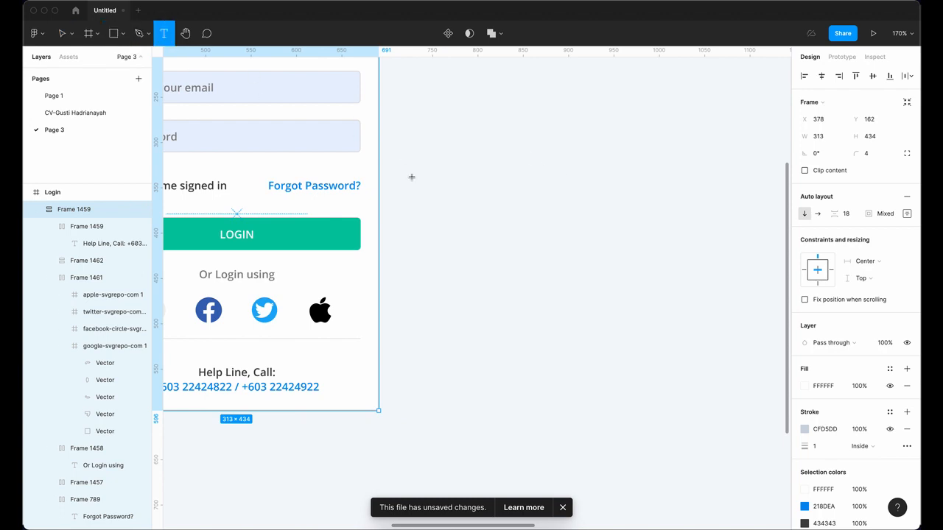
pyautogui.moveTo(453, 192); pyautogui.dragTo(422, 194)
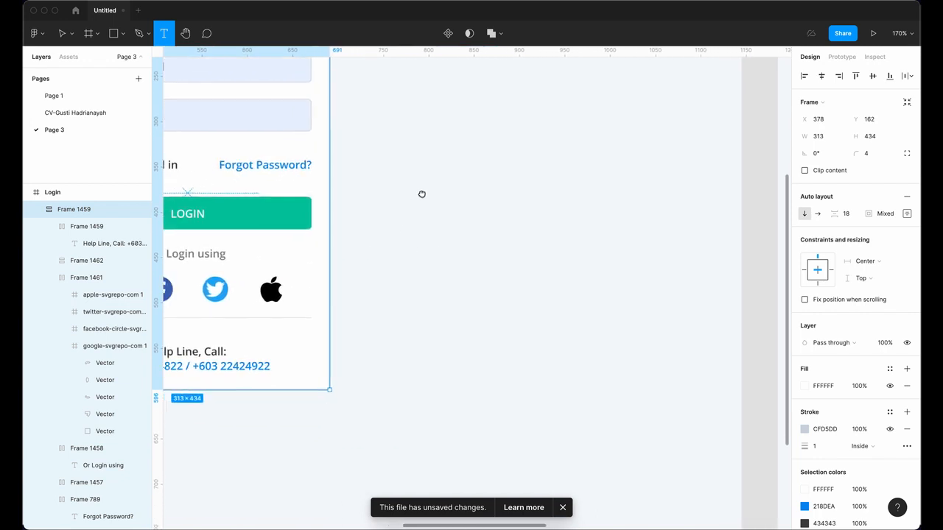
pyautogui.click(450, 223)
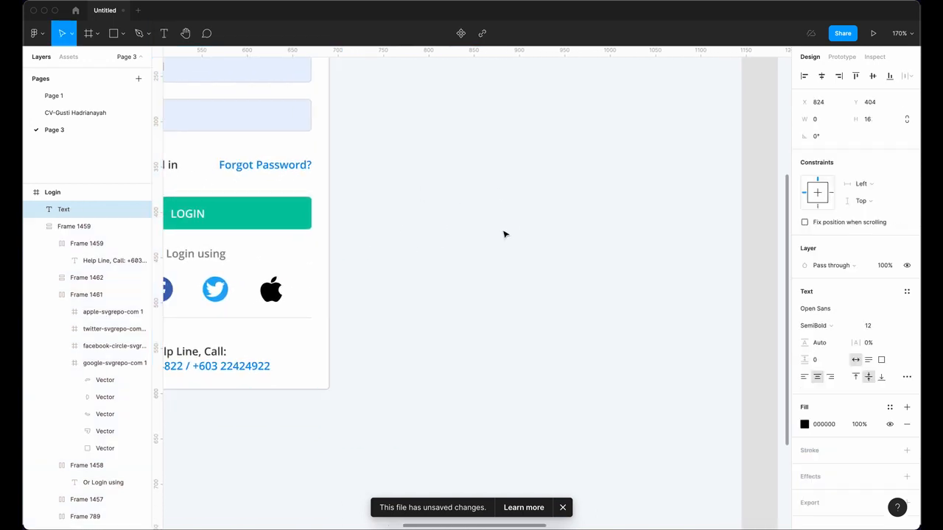
pyautogui.write('REGISTER')
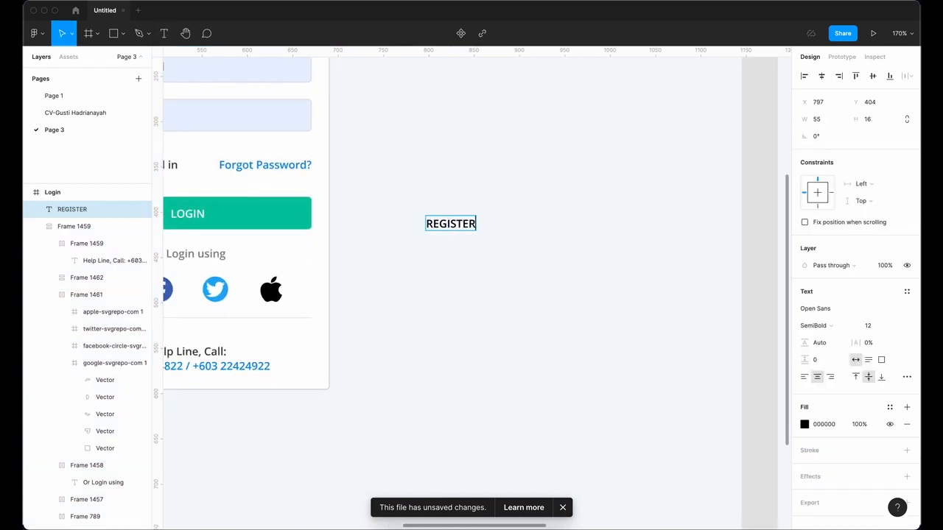
pyautogui.press('Escape')
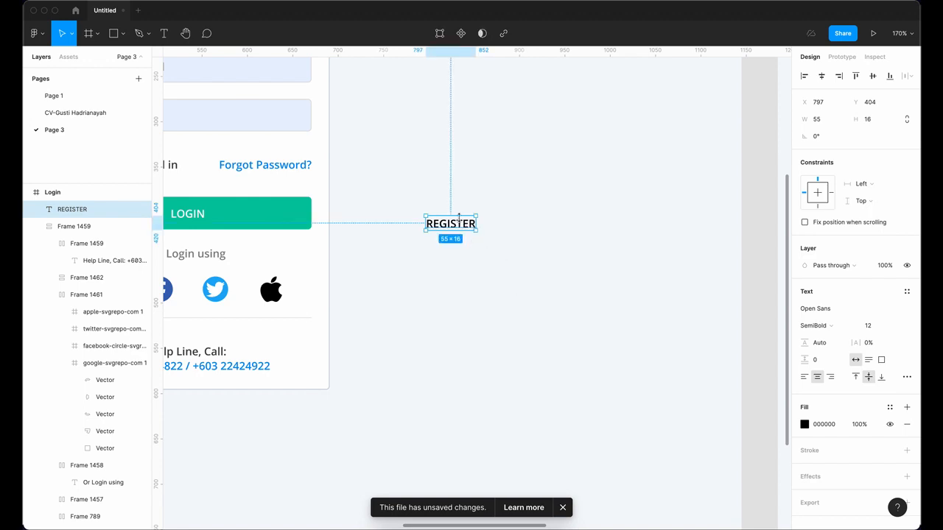
pyautogui.moveTo(475, 231); pyautogui.dragTo(558, 238)
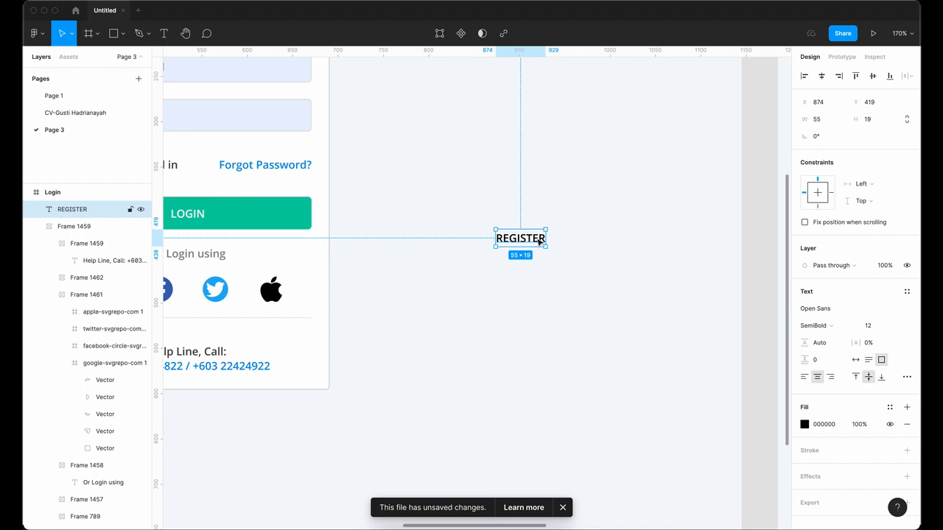
# Step: Wrap REGISTER in auto layout, creating Frame 1463 (75 × 36, 10 padding), and select it
pyautogui.rightClick(536, 243)
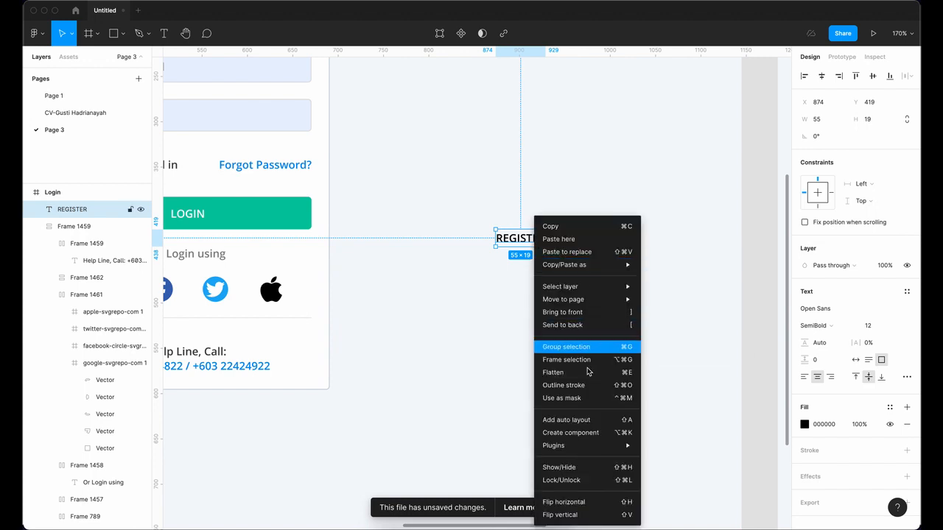
pyautogui.click(573, 420)
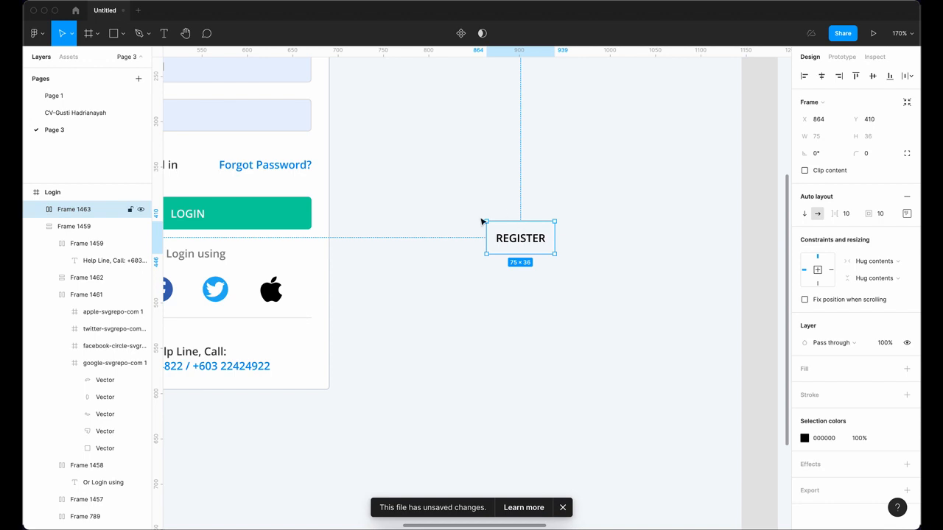
pyautogui.click(37, 210)
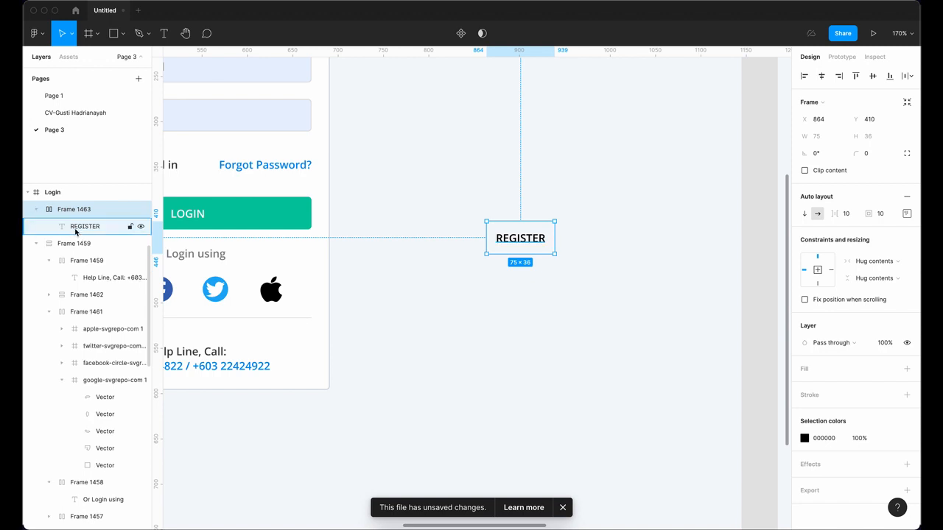
pyautogui.click(76, 229)
pyautogui.click(79, 213)
pyautogui.click(79, 225)
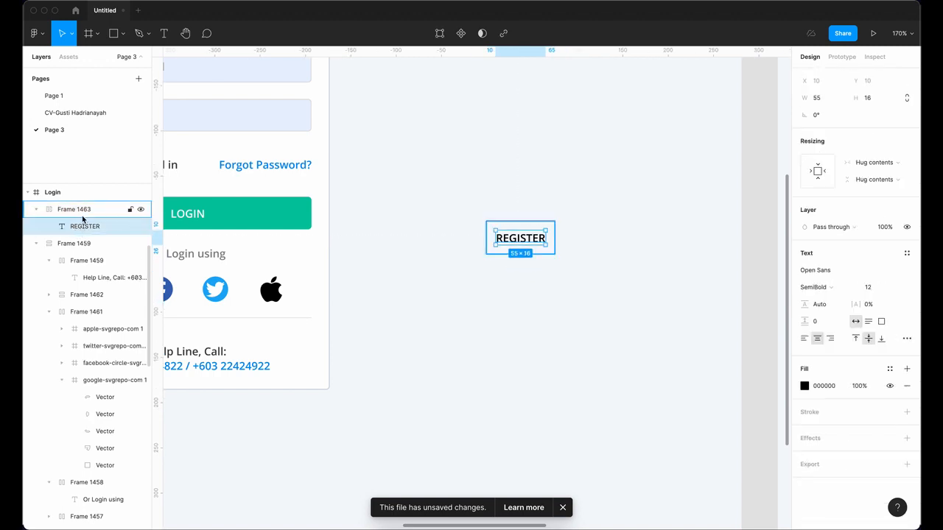
pyautogui.click(82, 213)
pyautogui.hscroll(-2, 390, 301)
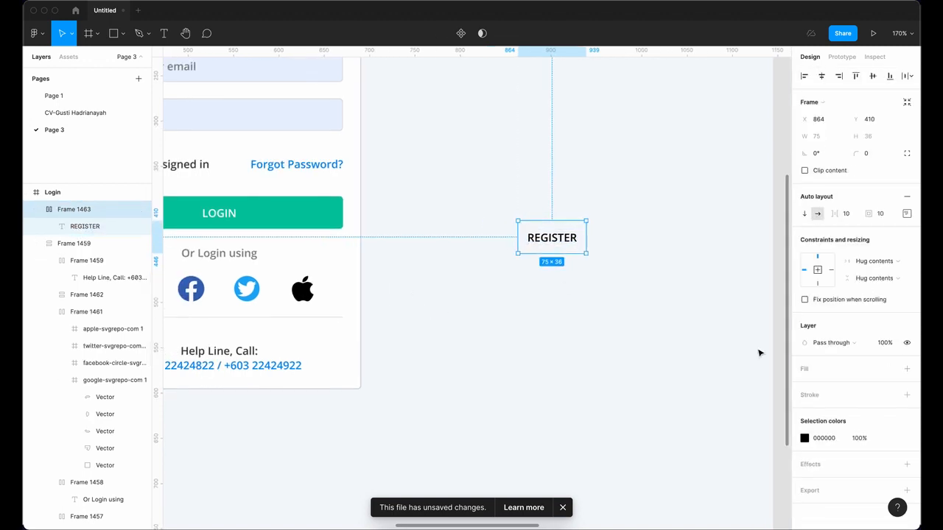
# Step: Fill the REGISTER frame with blue 4285F4 and make its text white FFFFFF
pyautogui.click(907, 369)
pyautogui.click(806, 387)
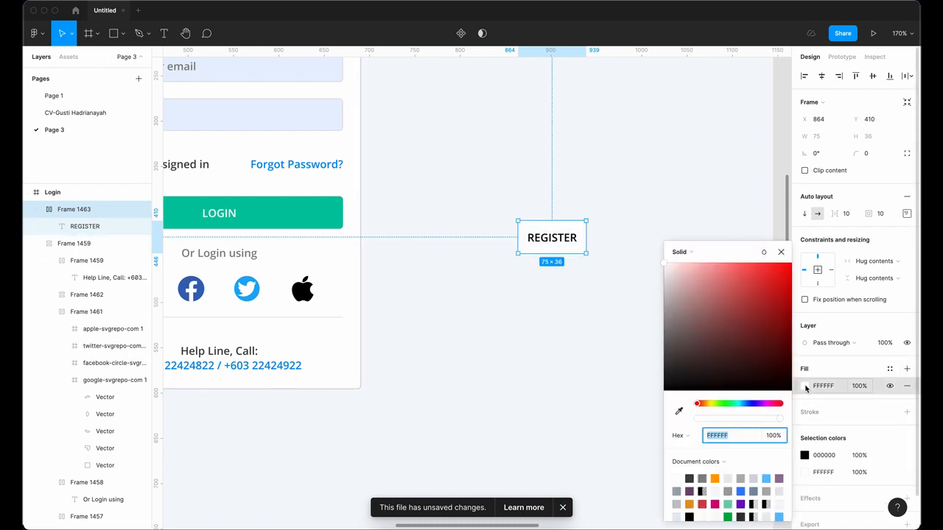
pyautogui.click(742, 491)
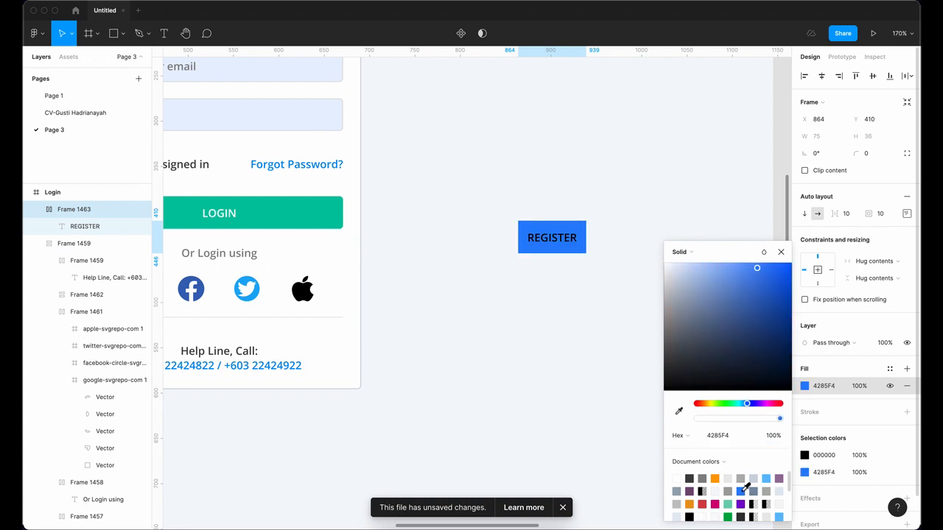
pyautogui.click(573, 244)
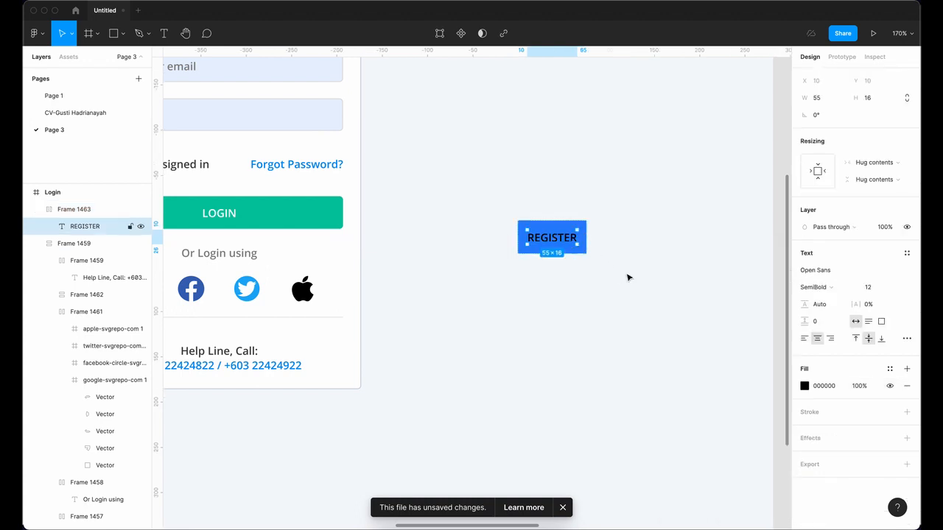
pyautogui.click(804, 386)
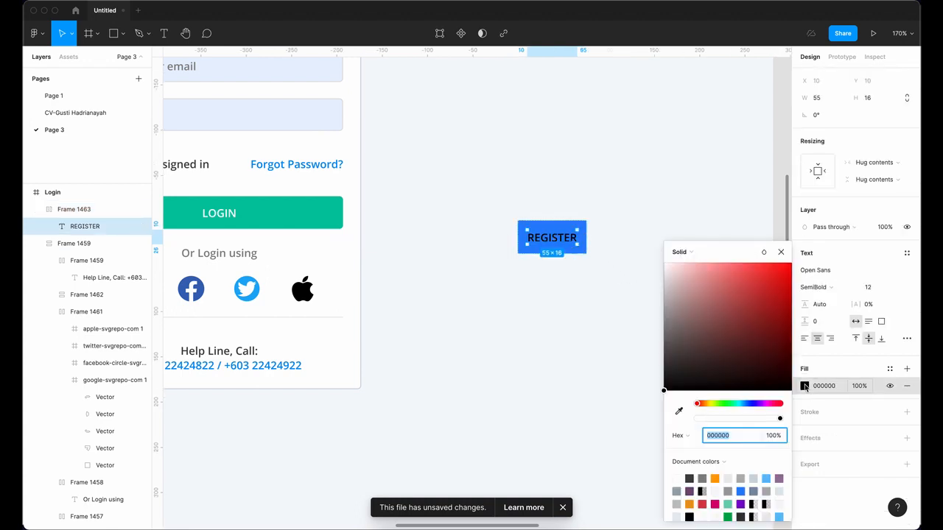
pyautogui.click(677, 480)
pyautogui.click(641, 275)
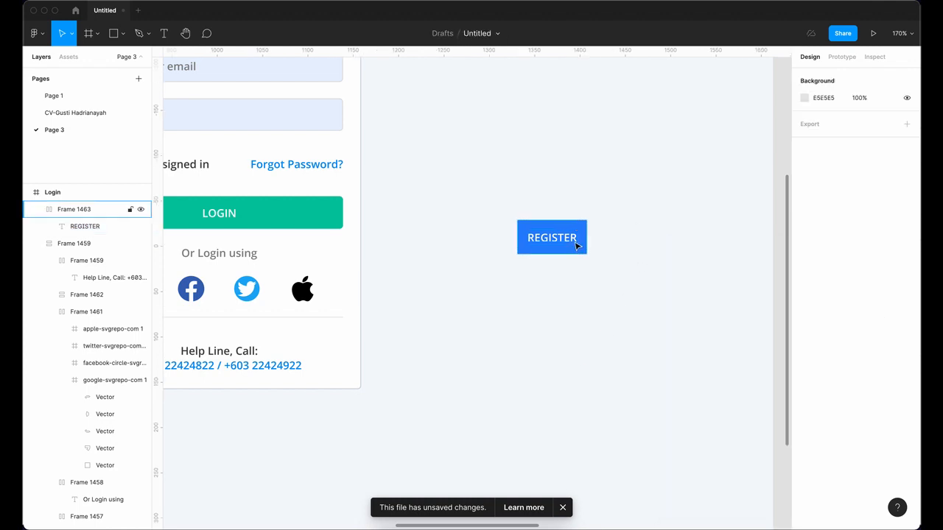
# Step: Give the REGISTER button a corner radius of 4
pyautogui.click(74, 209)
pyautogui.click(855, 151)
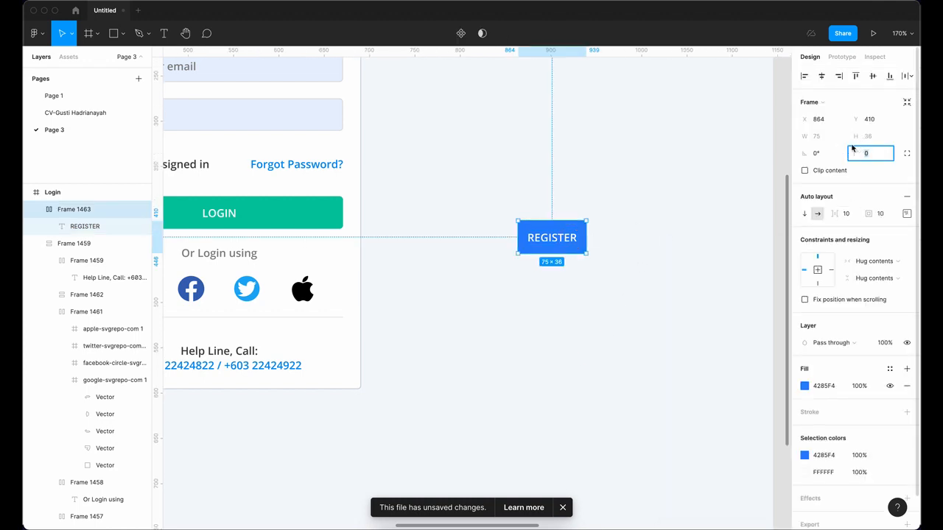
pyautogui.write('40')
pyautogui.press('Return')
pyautogui.click(626, 346)
pyautogui.click(563, 243)
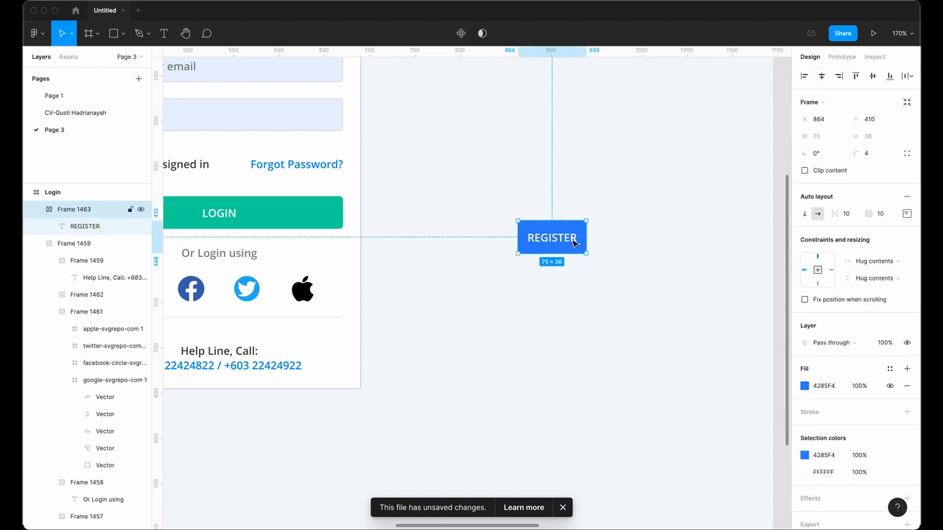
pyautogui.doubleClick(574, 243)
pyautogui.doubleClick(575, 243)
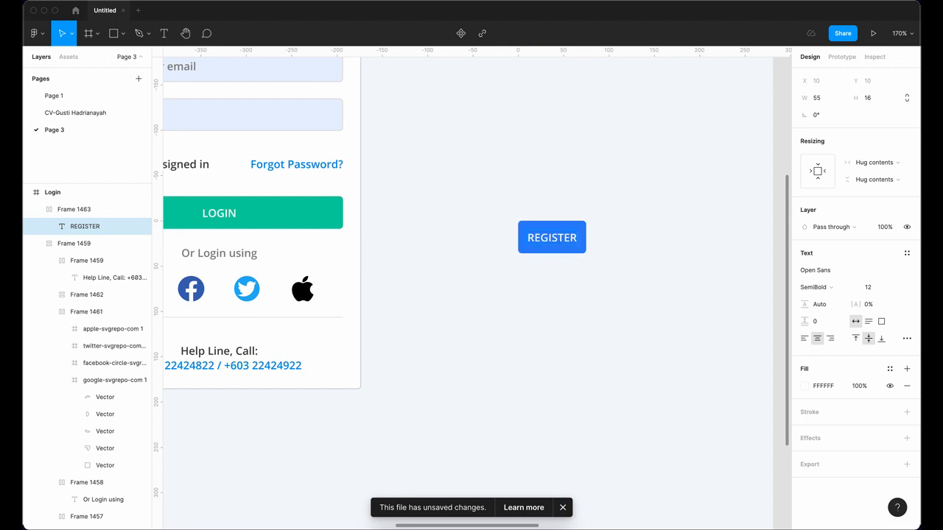
# Step: Append SEKARANG to the button text so it reads 'REGISTER SEKARANG'
pyautogui.write('SEKARANG')
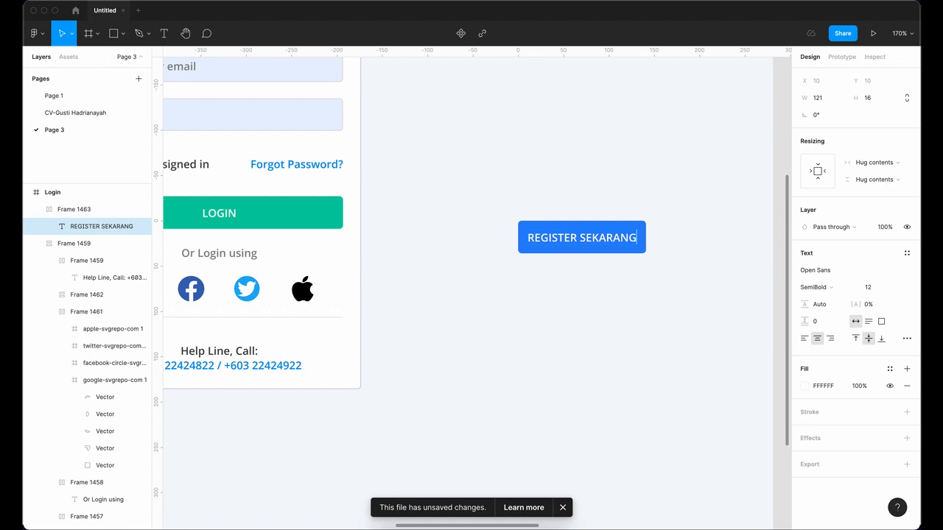
pyautogui.press('BackSpace')
pyautogui.press('BackSpace')
pyautogui.press('BackSpace')
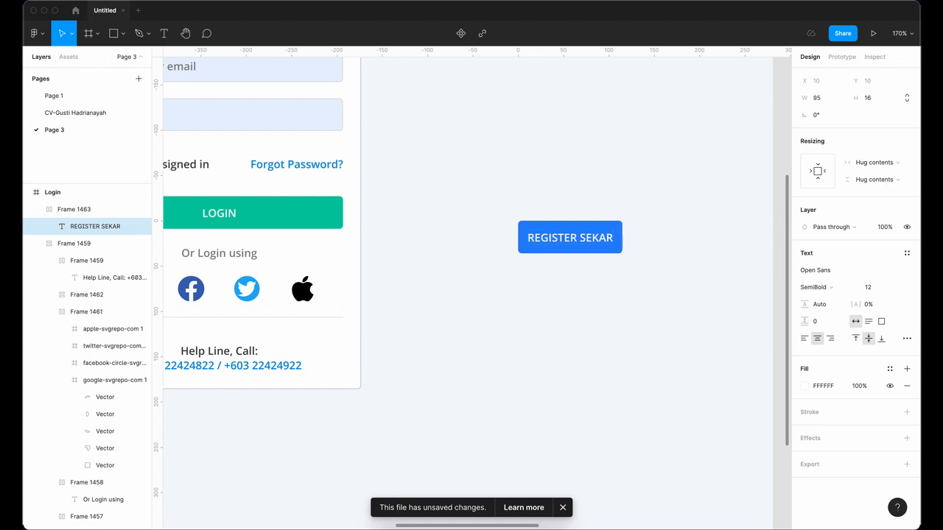
pyautogui.press('BackSpace')
pyautogui.write('RANG')
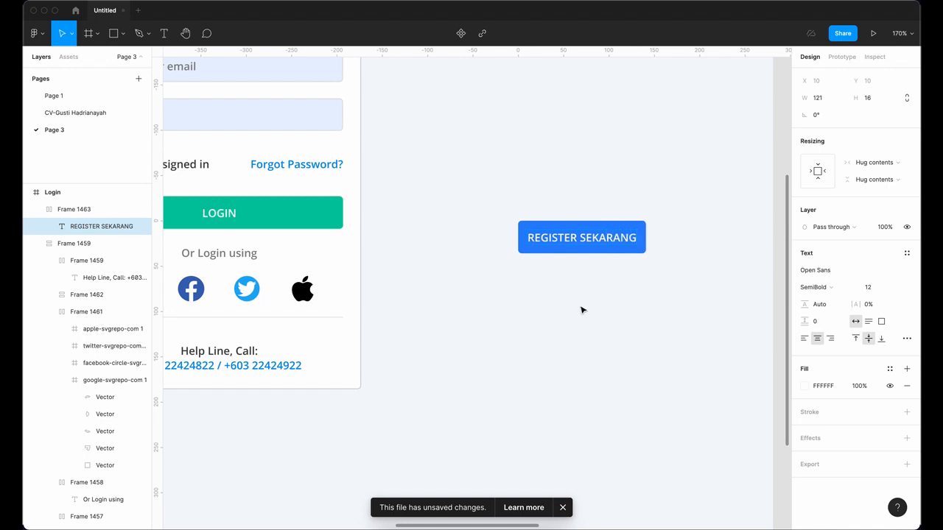
pyautogui.press('Escape')
# Step: Draw a 7 × 7 grey square and move it into the button, left of the label
pyautogui.click(113, 33)
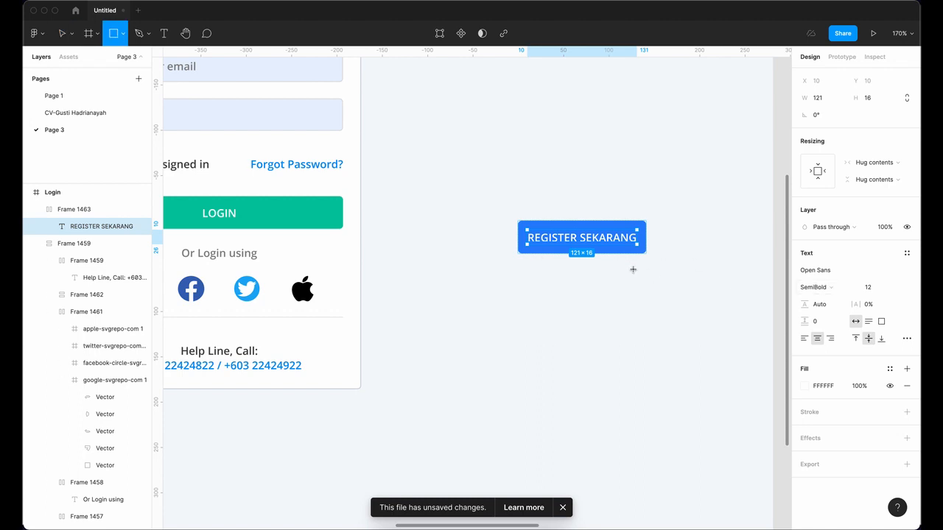
pyautogui.scroll(3, 633, 270)
pyautogui.moveTo(459, 268); pyautogui.dragTo(464, 276)
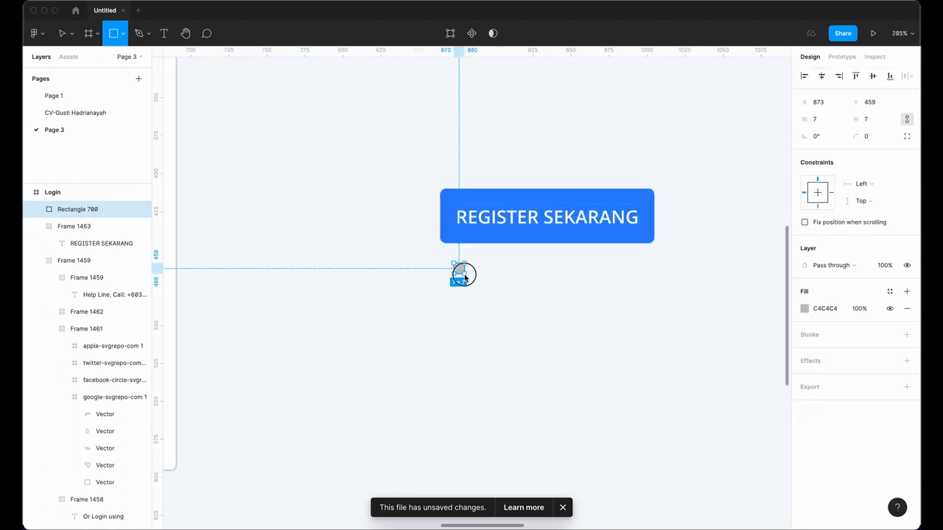
pyautogui.click(499, 297)
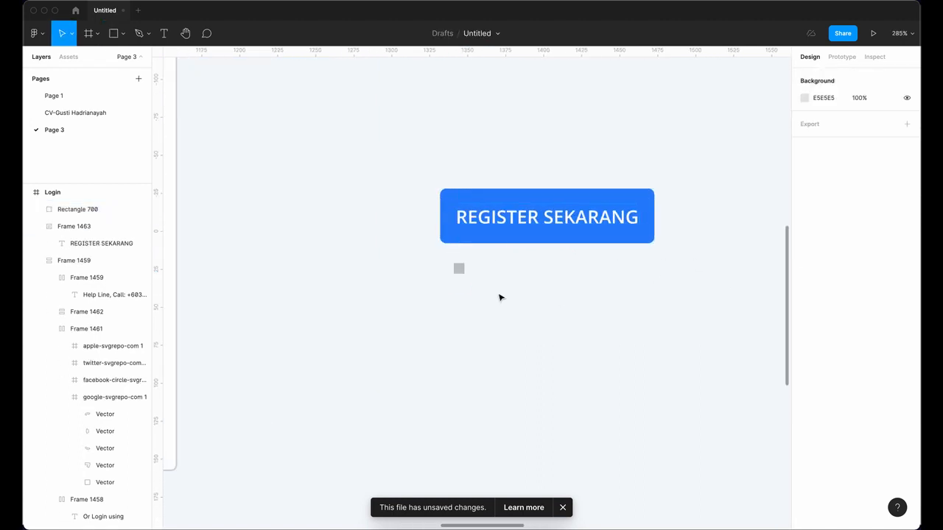
pyautogui.click(459, 269)
pyautogui.moveTo(459, 268); pyautogui.dragTo(458, 214)
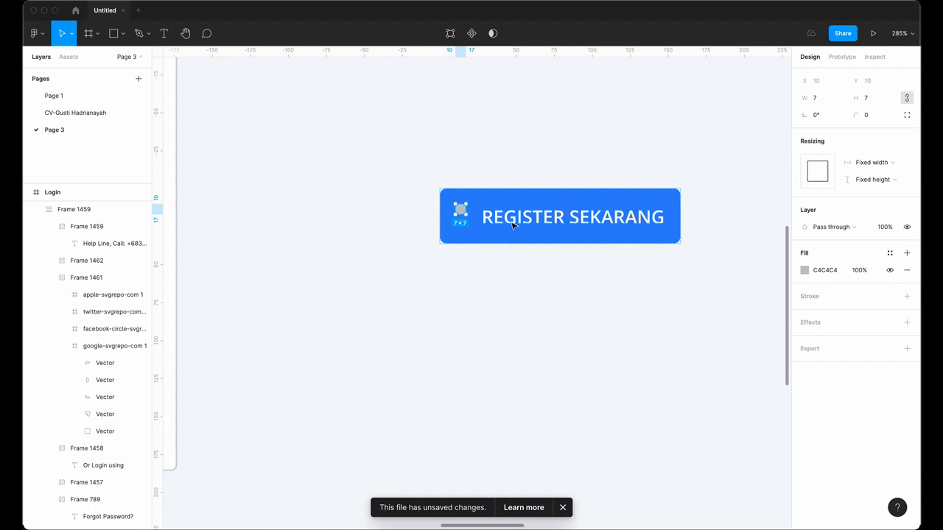
pyautogui.click(526, 278)
pyautogui.click(553, 237)
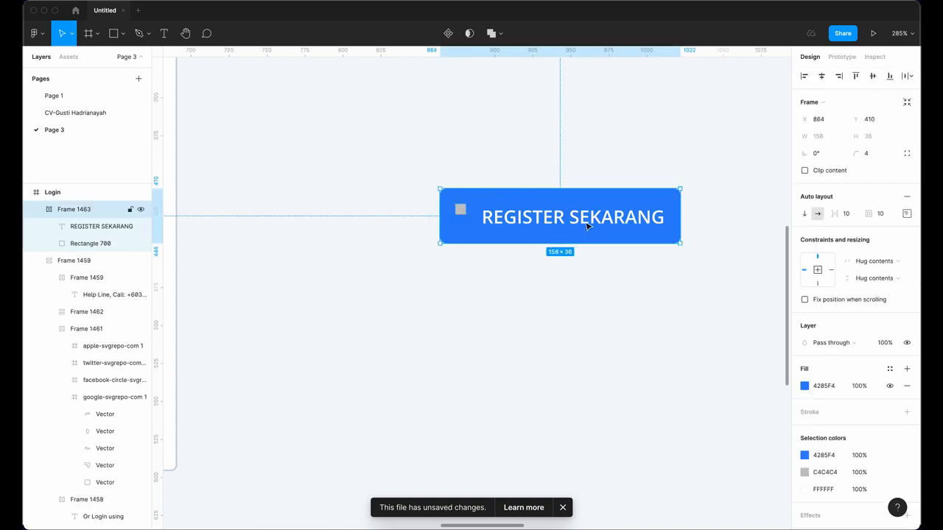
pyautogui.click(460, 211)
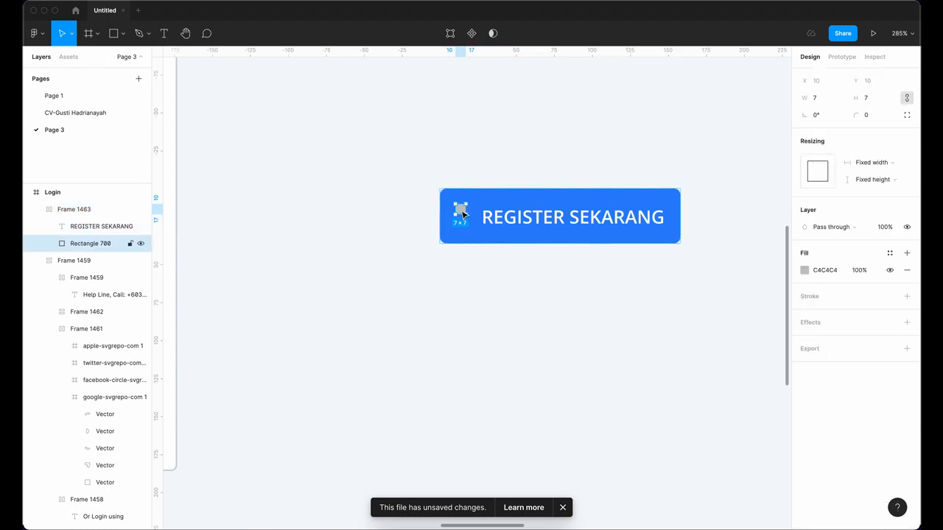
pyautogui.moveTo(521, 218)
pyautogui.mouseDown()
pyautogui.moveTo(645, 226)
pyautogui.moveTo(526, 216)
pyautogui.mouseUp()
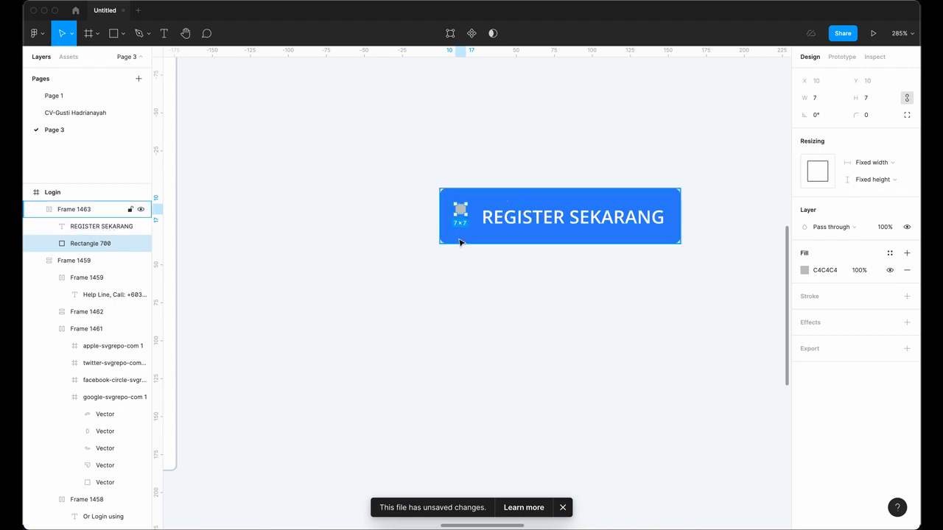
pyautogui.click(532, 296)
pyautogui.moveTo(532, 296); pyautogui.dragTo(448, 323)
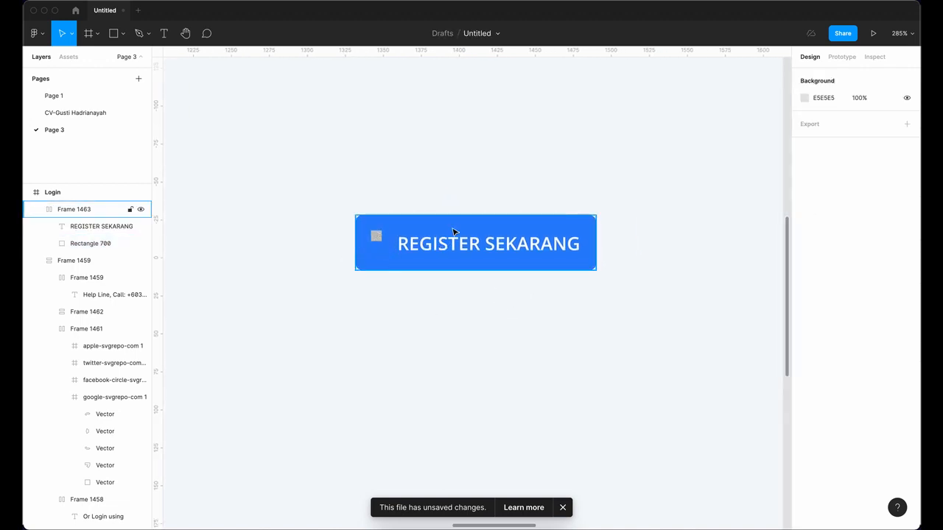
pyautogui.click(483, 179)
pyautogui.click(483, 225)
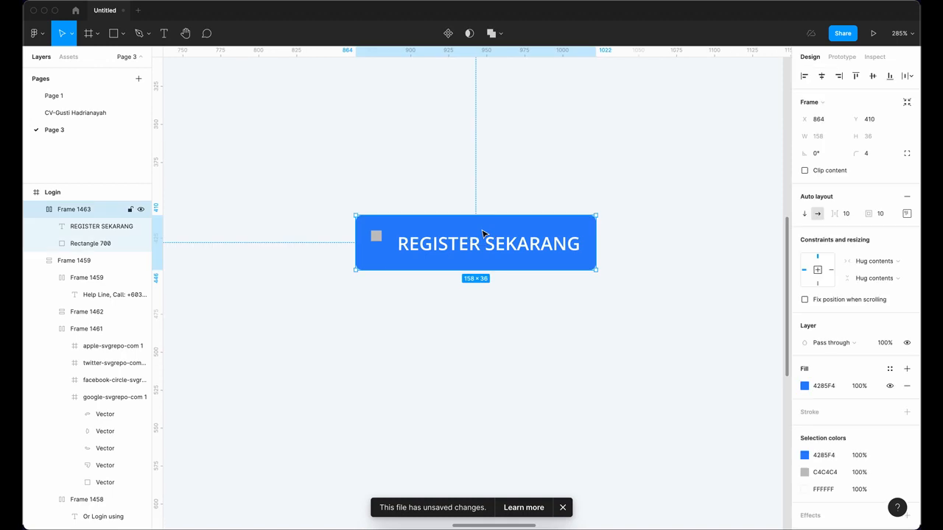
# Step: Keep the square beside the label and reduce the gap between them to 6
pyautogui.click(805, 214)
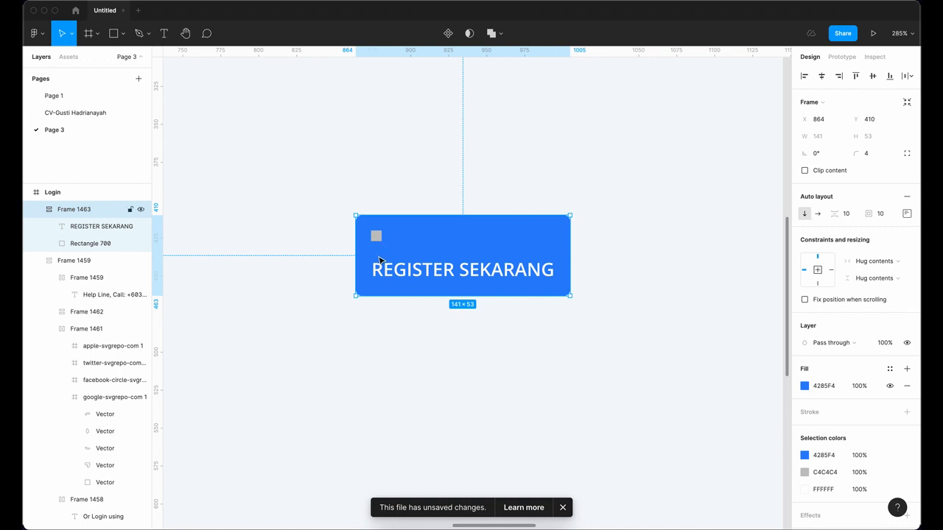
pyautogui.click(818, 214)
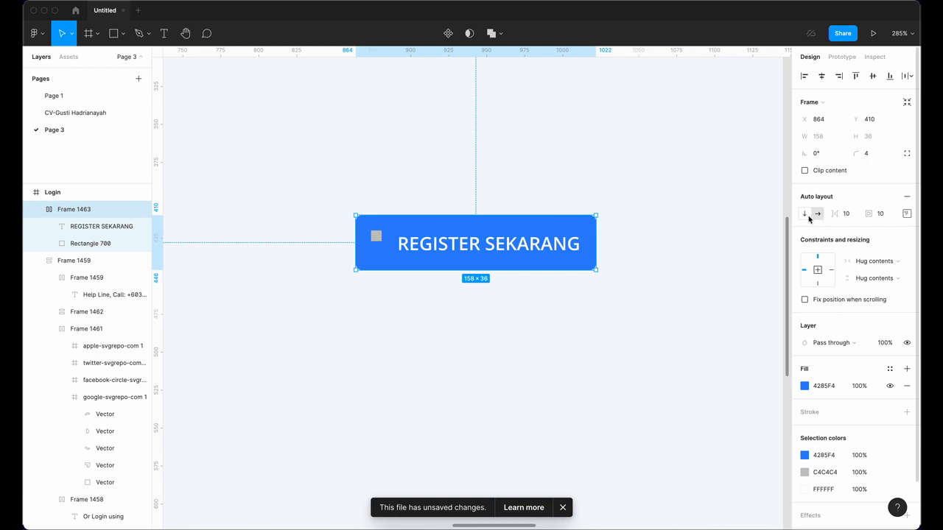
pyautogui.click(806, 215)
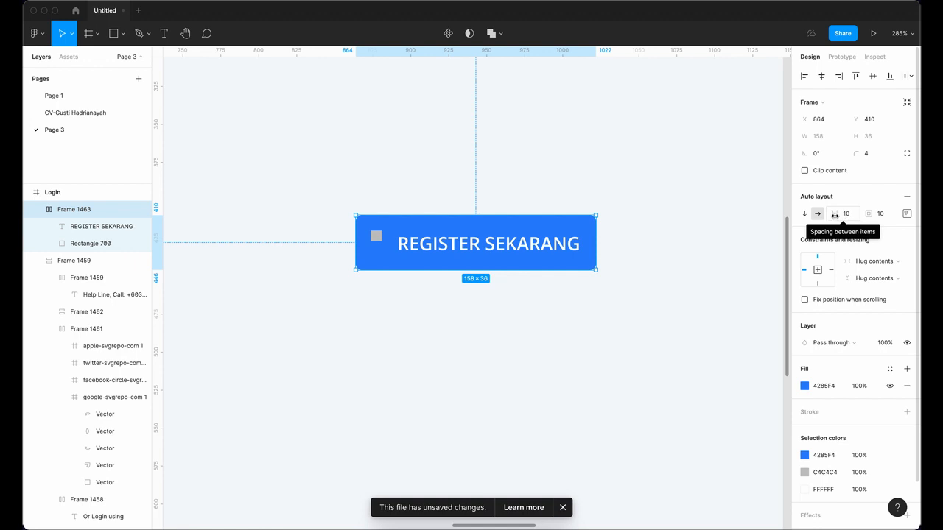
pyautogui.click(847, 214)
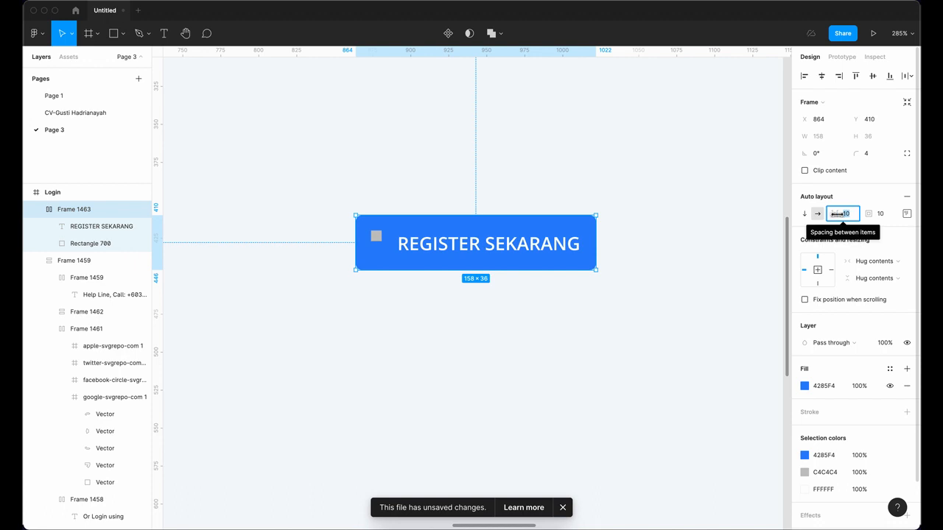
pyautogui.moveTo(838, 213)
pyautogui.mouseDown()
pyautogui.moveTo(844, 218)
pyautogui.moveTo(835, 216)
pyautogui.mouseUp()
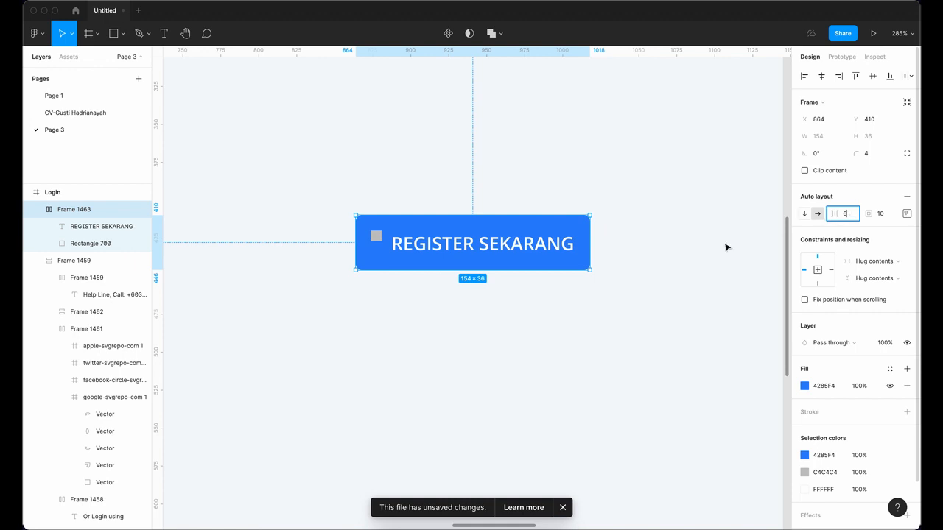
pyautogui.click(531, 255)
pyautogui.click(526, 179)
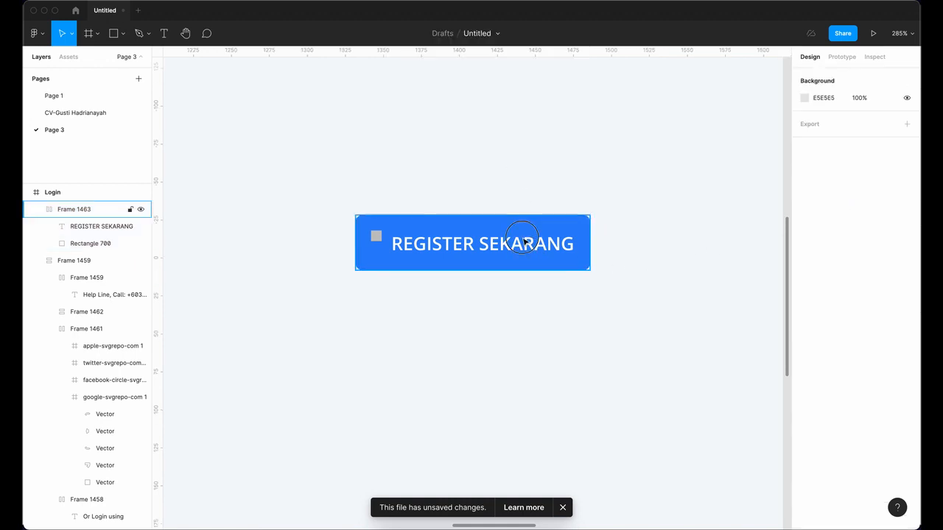
pyautogui.click(516, 239)
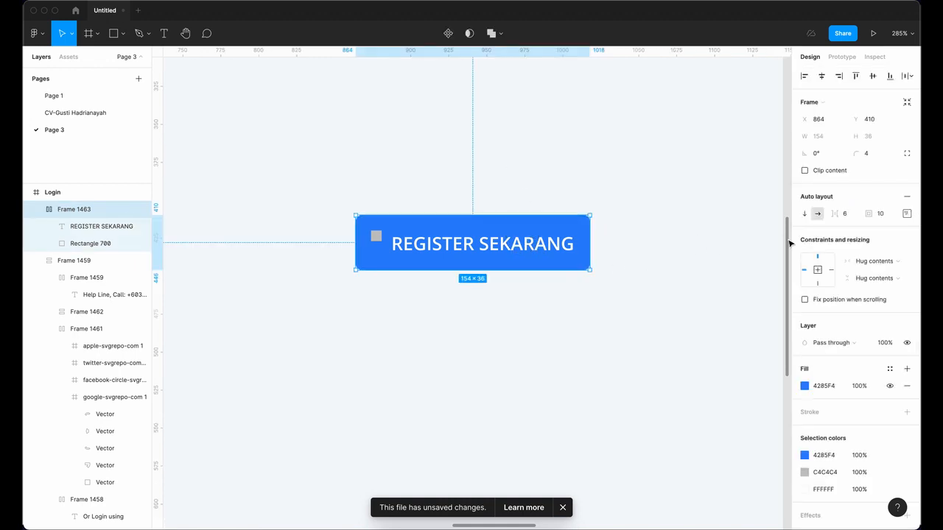
# Step: Set the blue button's padding to 40 on all sides
pyautogui.click(887, 215)
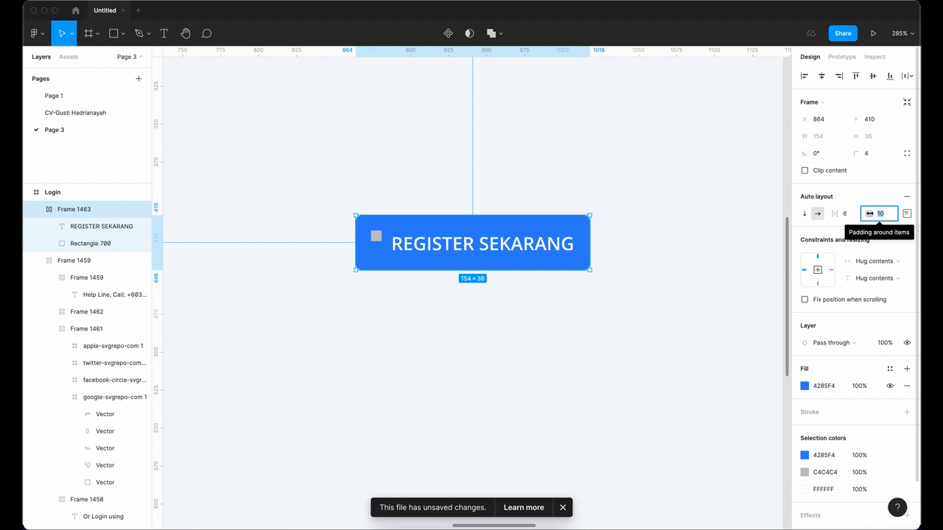
pyautogui.write('40')
pyautogui.press('Return')
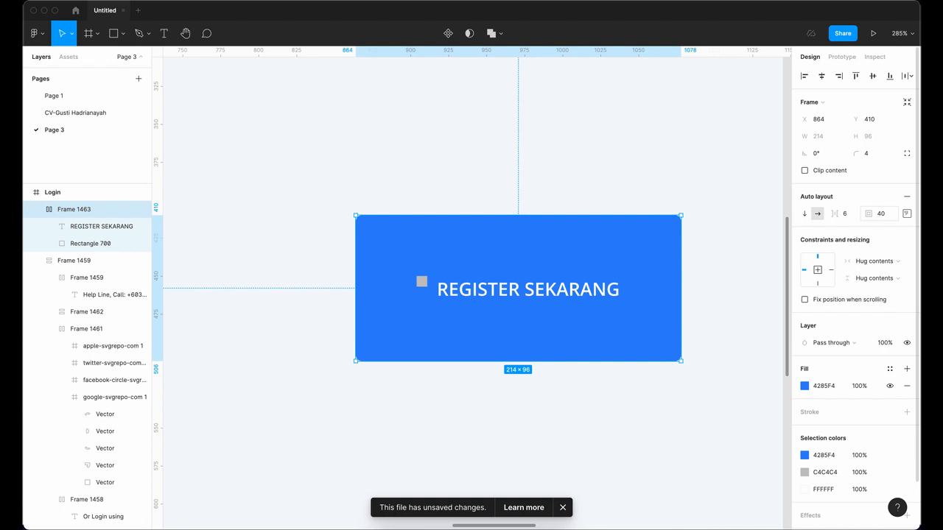
pyautogui.click(906, 213)
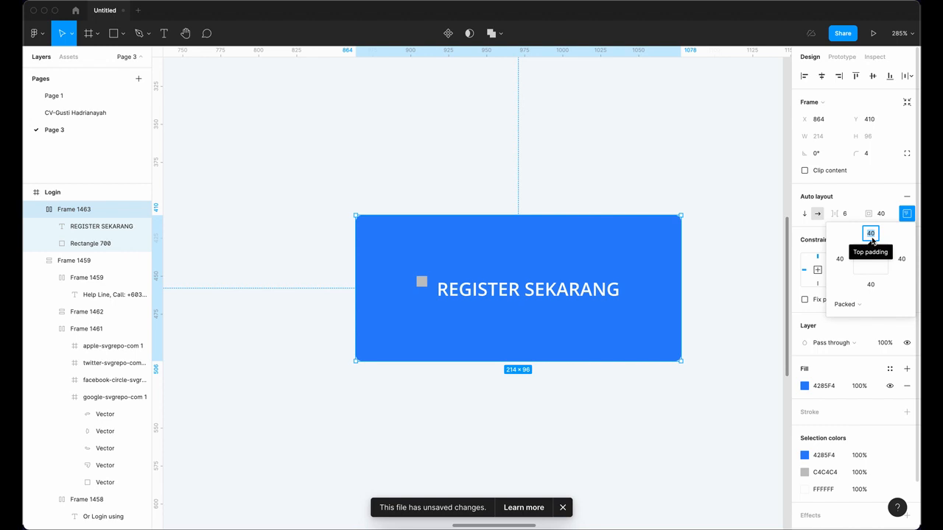
# Step: Set the button's top and bottom padding to 10, keeping 40 left and right
pyautogui.write('10')
pyautogui.press('Return')
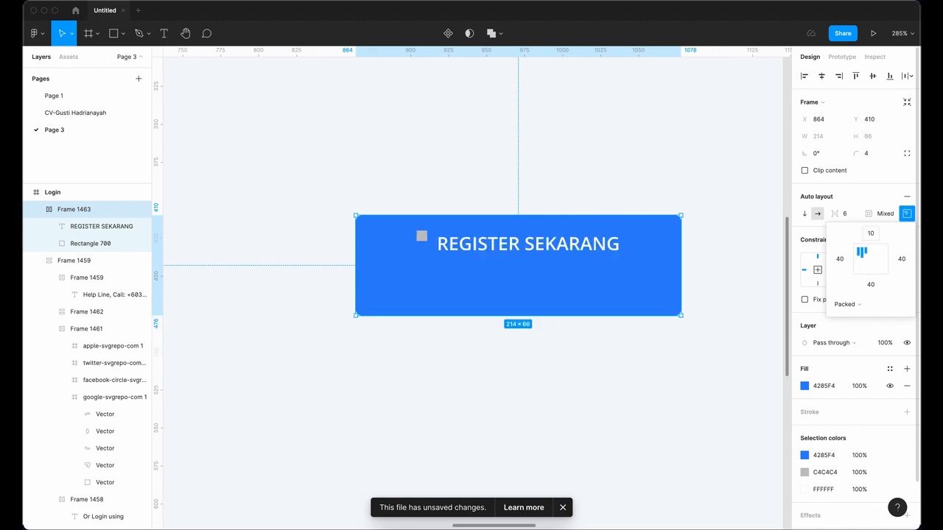
pyautogui.click(870, 284)
pyautogui.write('10')
pyautogui.press('Return')
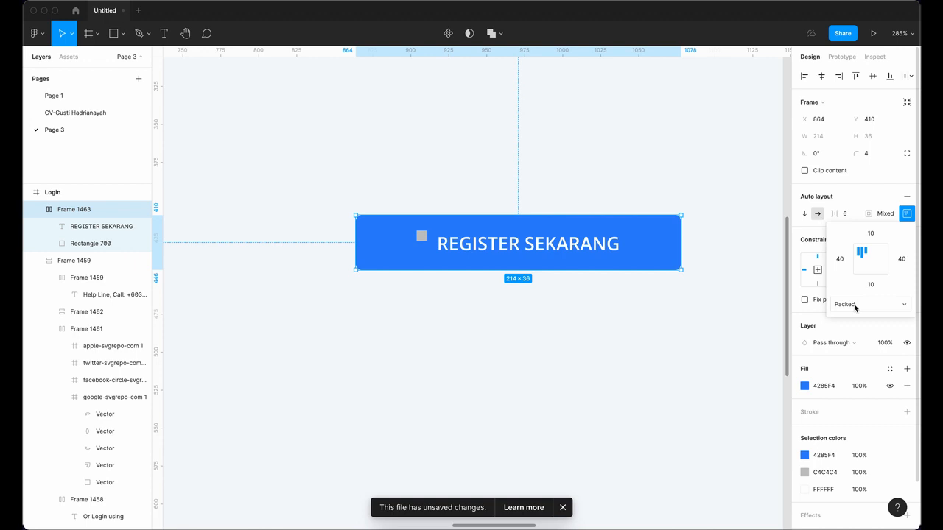
# Step: Stretch the button to 297 × 36, then pack the square and label back to the left
pyautogui.click(855, 308)
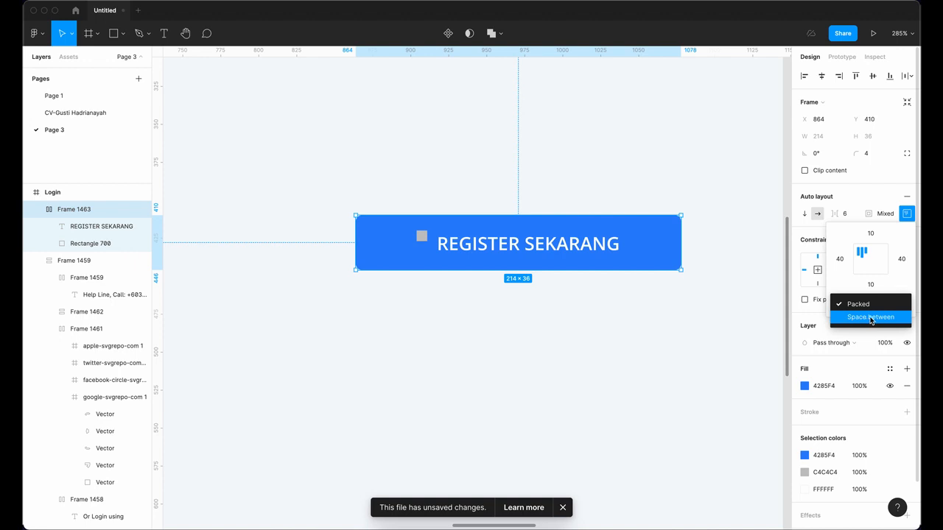
pyautogui.click(864, 318)
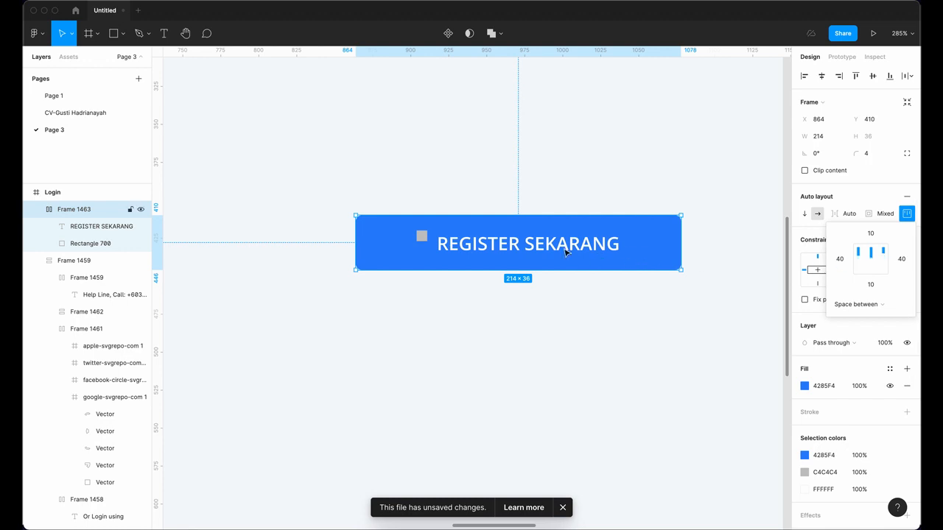
pyautogui.moveTo(681, 244); pyautogui.dragTo(748, 246)
pyautogui.hscroll(3, 710, 338)
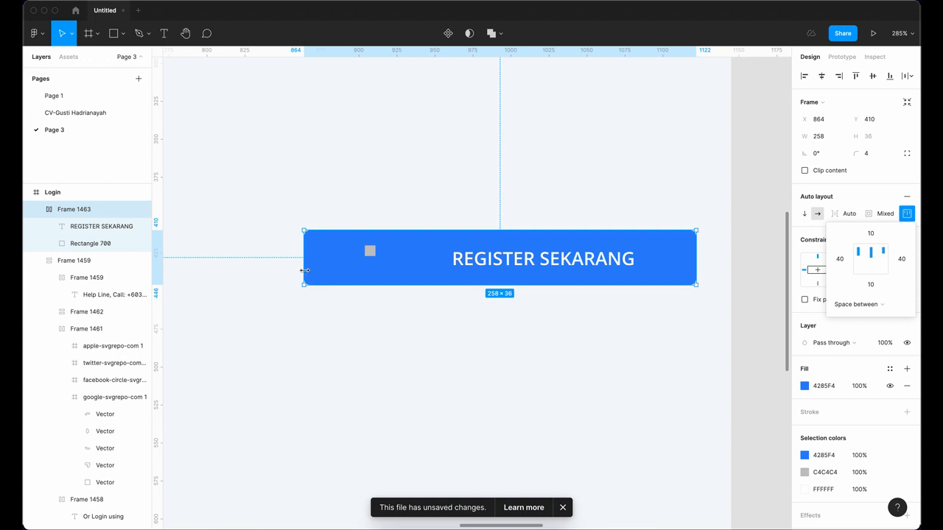
pyautogui.moveTo(305, 259); pyautogui.dragTo(246, 265)
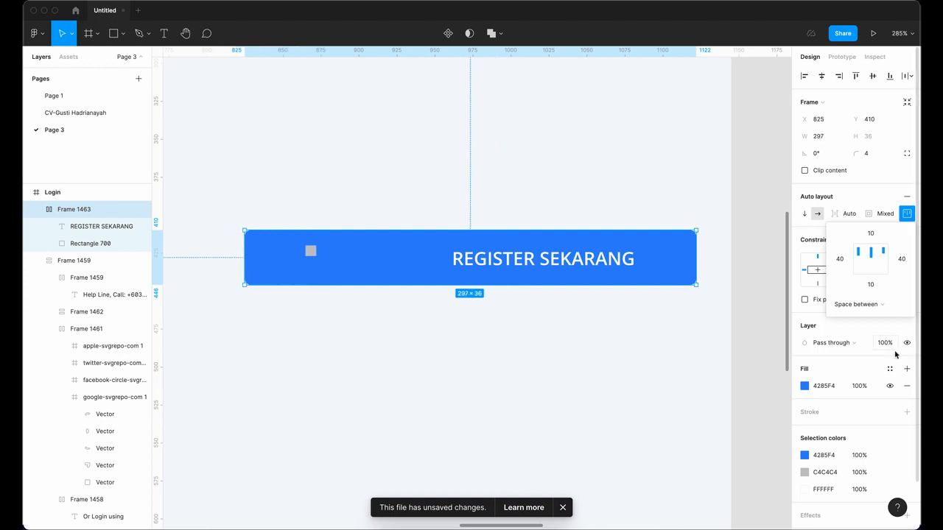
pyautogui.click(856, 304)
pyautogui.click(870, 294)
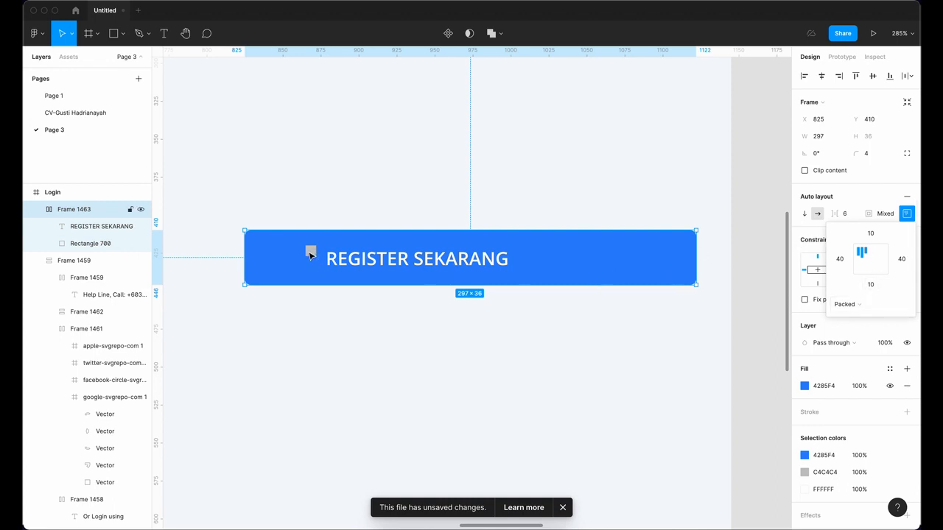
# Step: Left-align the button's square and label, and set its left and right padding to 20
pyautogui.click(874, 262)
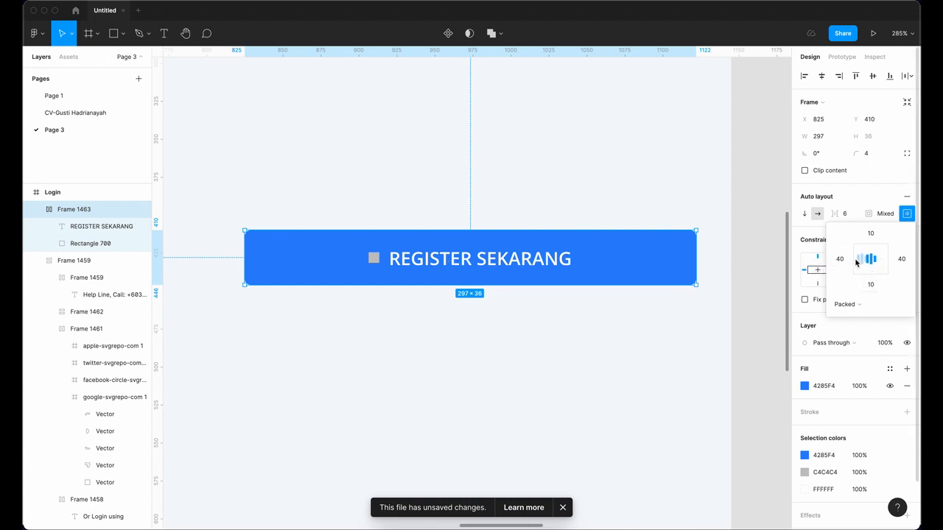
pyautogui.click(860, 262)
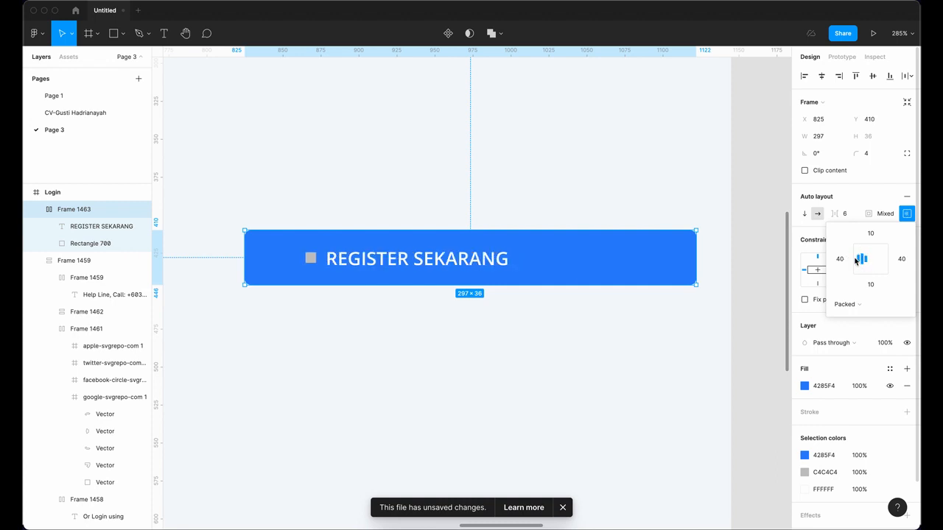
pyautogui.click(900, 259)
pyautogui.write('20')
pyautogui.click(837, 259)
pyautogui.write('20')
pyautogui.press('Return')
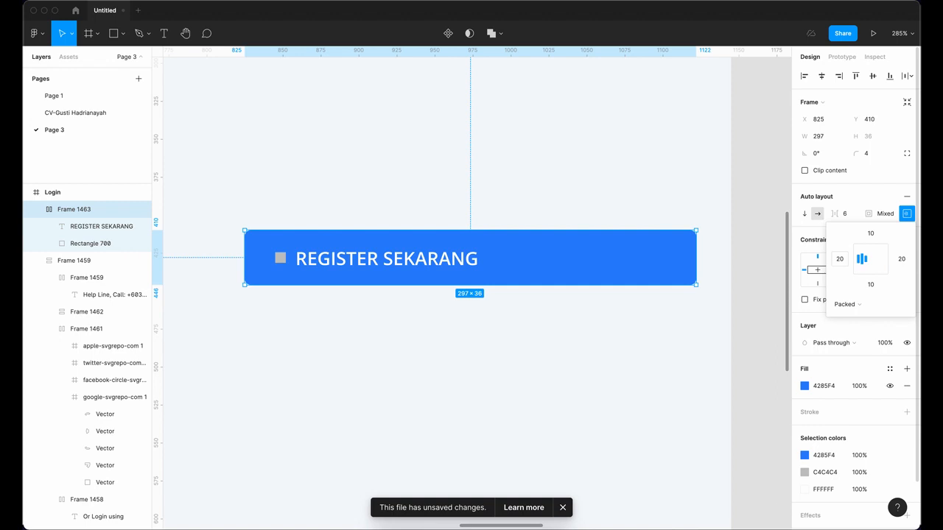
# Step: Narrow the REGISTER SEKARANG button frame to about 173 wide
pyautogui.click(671, 326)
pyautogui.click(679, 275)
pyautogui.moveTo(695, 252); pyautogui.dragTo(509, 252)
pyautogui.click(571, 285)
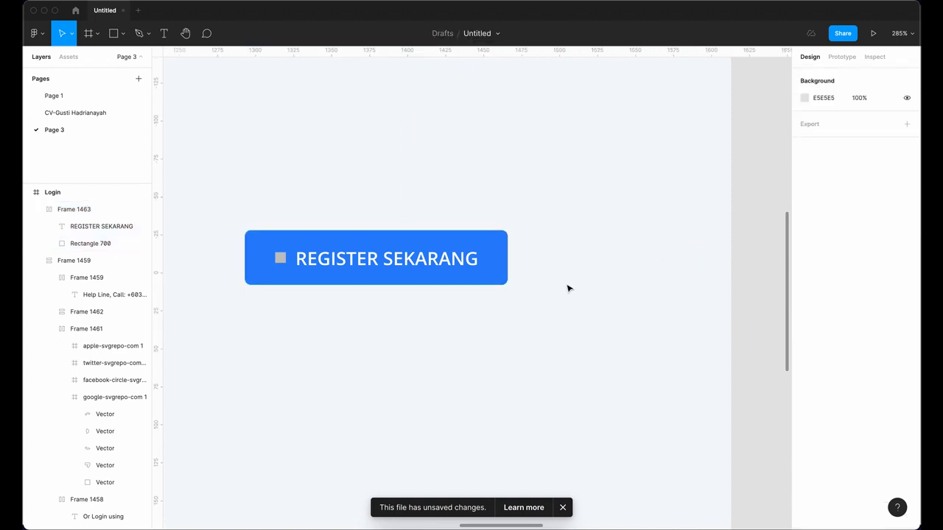
# Step: Widen the REGISTER SEKARANG button to about 239, then switch its width to Hug contents
pyautogui.click(475, 269)
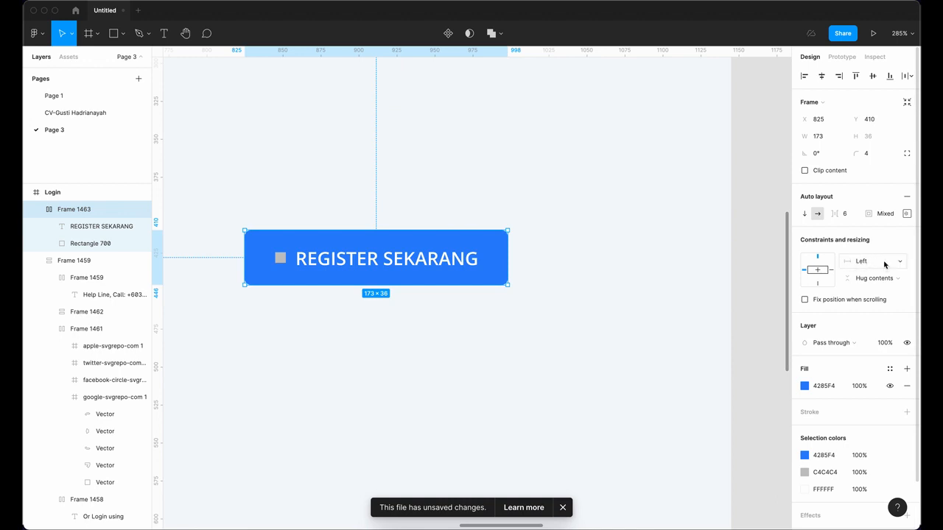
pyautogui.moveTo(509, 250); pyautogui.dragTo(574, 263)
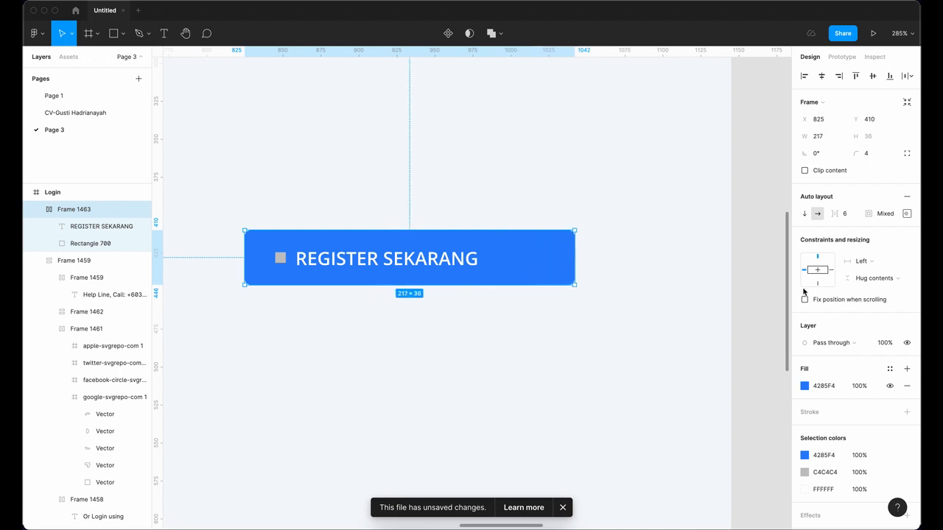
pyautogui.click(891, 265)
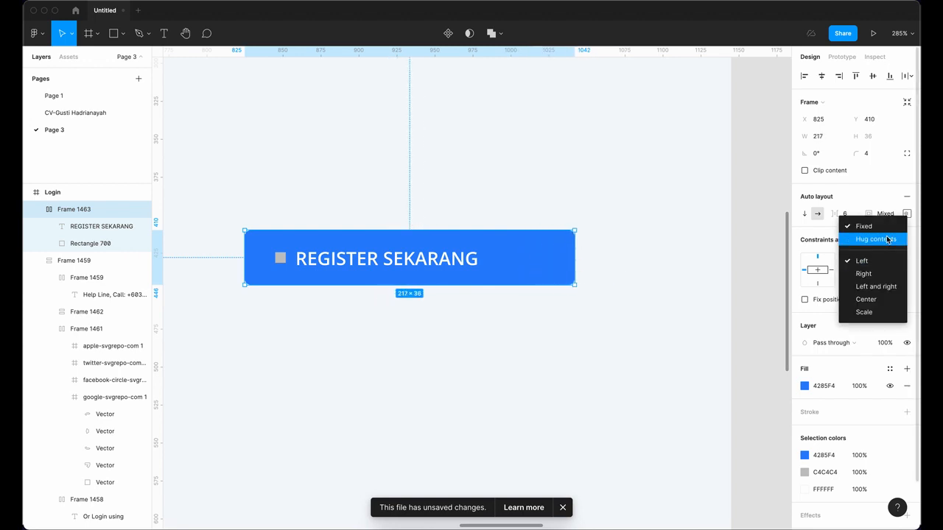
pyautogui.click(888, 240)
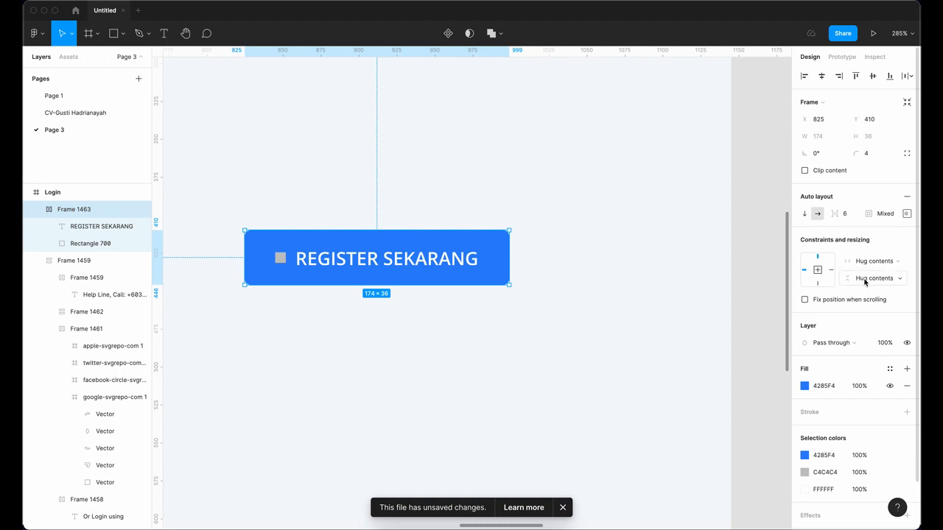
# Step: Add test lines 'sdsdsds', 'sdsds', 'sdsds', 'sds' under the REGISTER SEKARANG label text
pyautogui.doubleClick(466, 263)
pyautogui.doubleClick(476, 258)
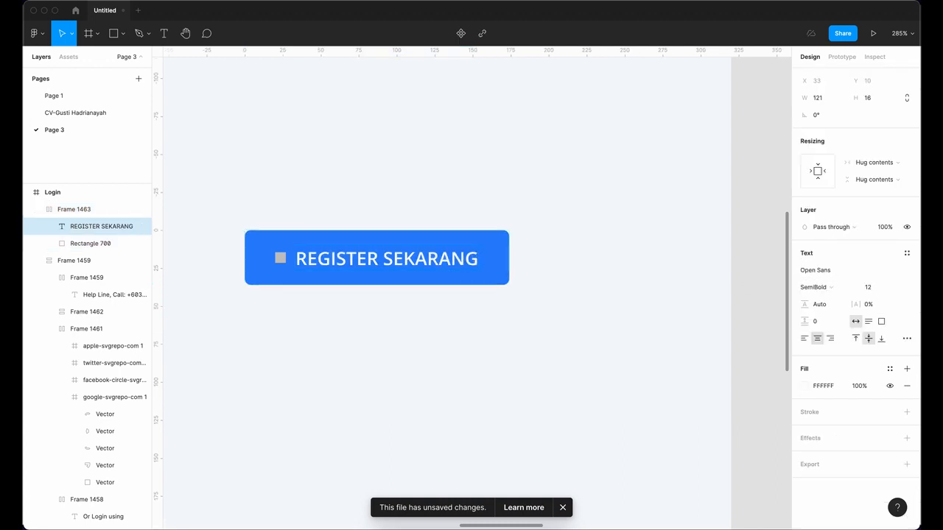
pyautogui.press('Return')
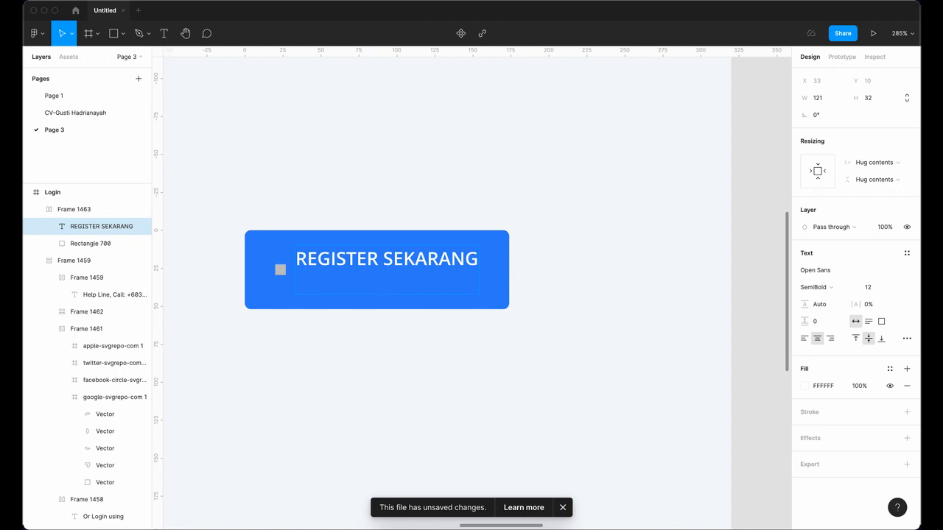
pyautogui.write('sdsdsds')
pyautogui.press('Return')
pyautogui.write('sdsds')
pyautogui.press('Return')
pyautogui.write('sdsds')
pyautogui.press('Return')
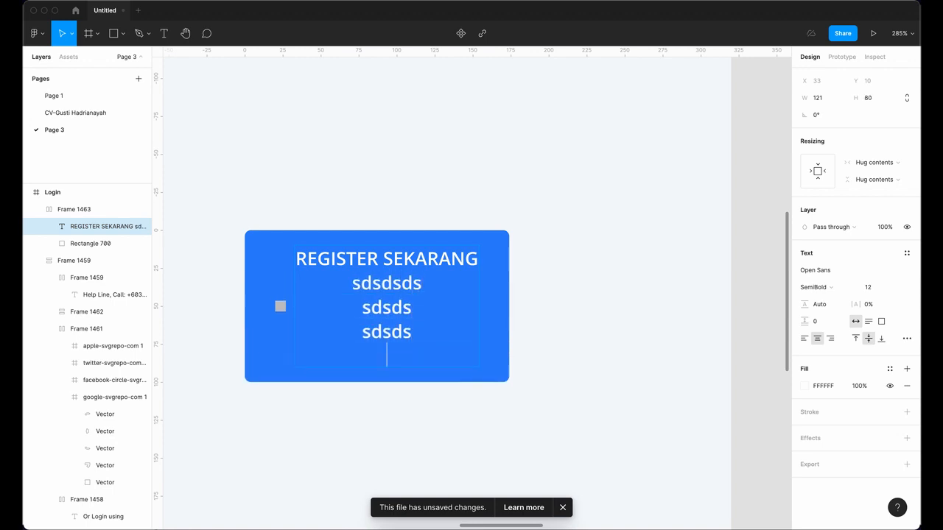
pyautogui.write('sds')
pyautogui.press('Escape')
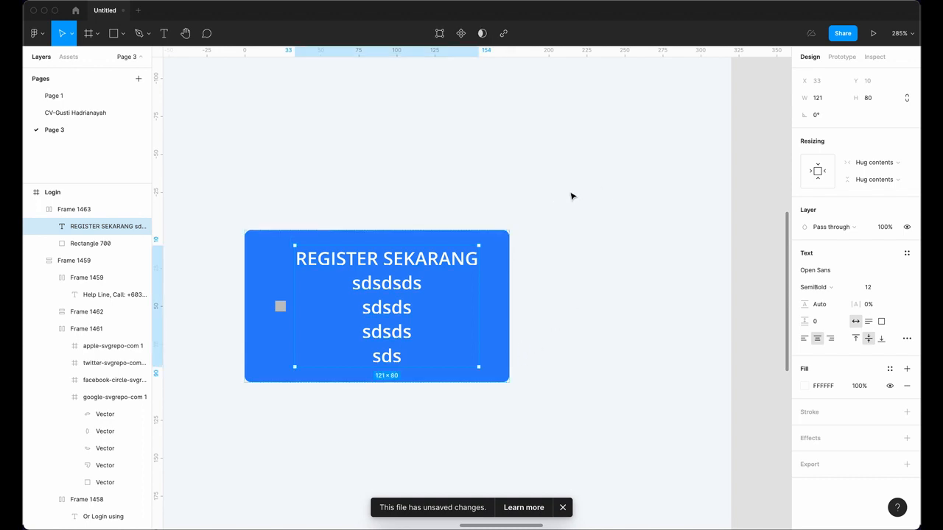
# Step: Select the whole REGISTER SEKARANG button frame, Frame 1463, and delete it
pyautogui.click(603, 233)
pyautogui.moveTo(604, 231); pyautogui.dragTo(671, 176)
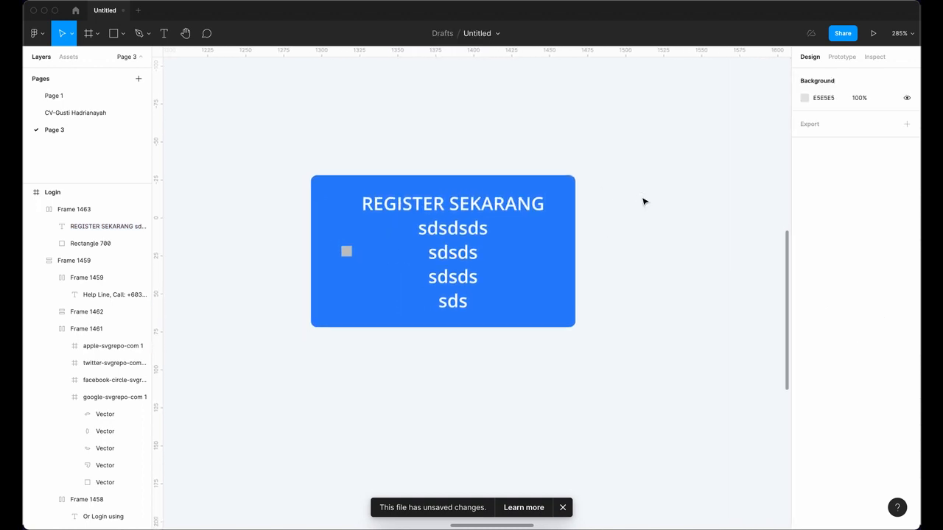
pyautogui.click(535, 236)
pyautogui.press('Delete')
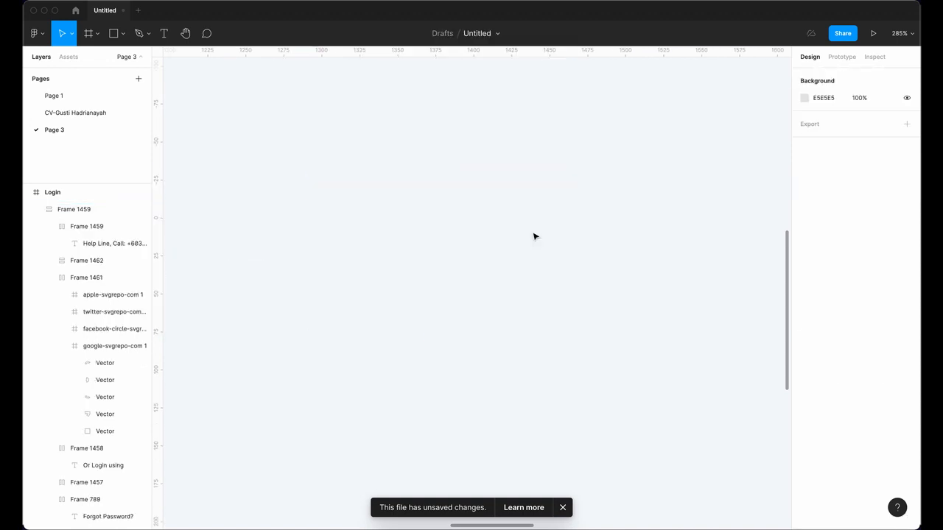
# Step: Zoom out and pan the canvas from the finished login card to the second Login frame with social icons
pyautogui.scroll(-5, 533, 225)
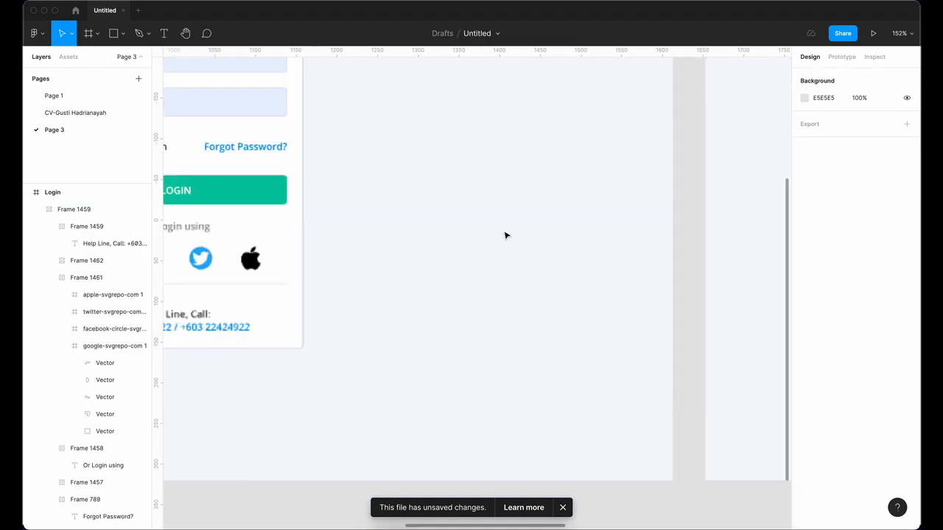
pyautogui.moveTo(449, 199); pyautogui.dragTo(601, 265)
pyautogui.scroll(-2, 602, 265)
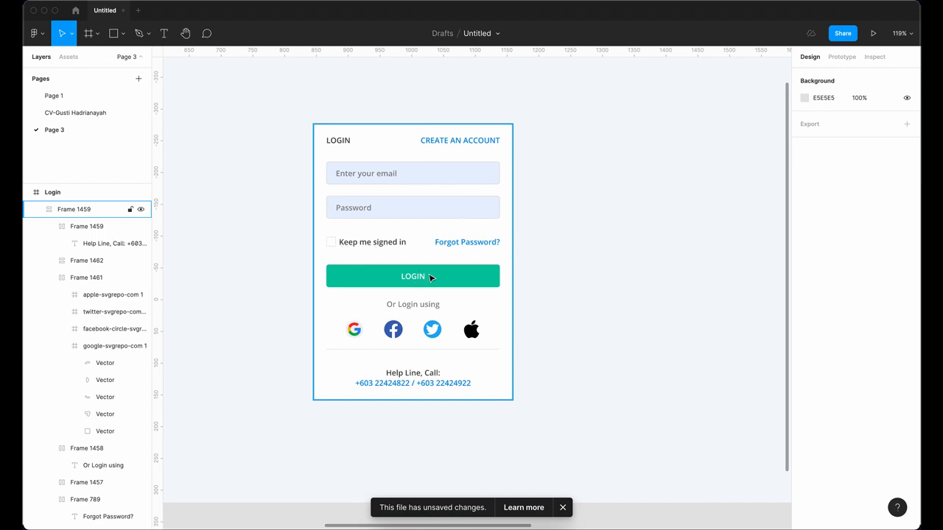
pyautogui.click(628, 303)
pyautogui.scroll(-5, 627, 302)
pyautogui.moveTo(614, 294); pyautogui.dragTo(377, 293)
pyautogui.hscroll(3, 416, 282)
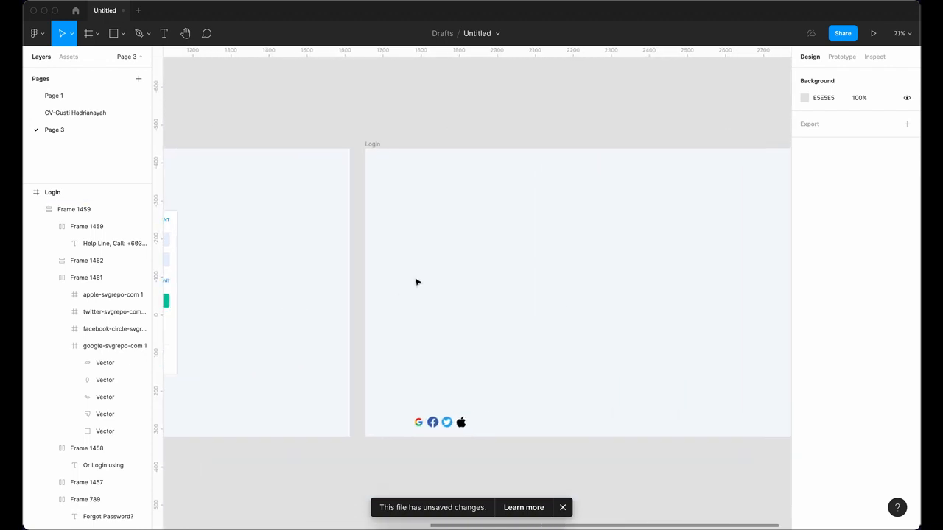
pyautogui.scroll(5, 540, 259)
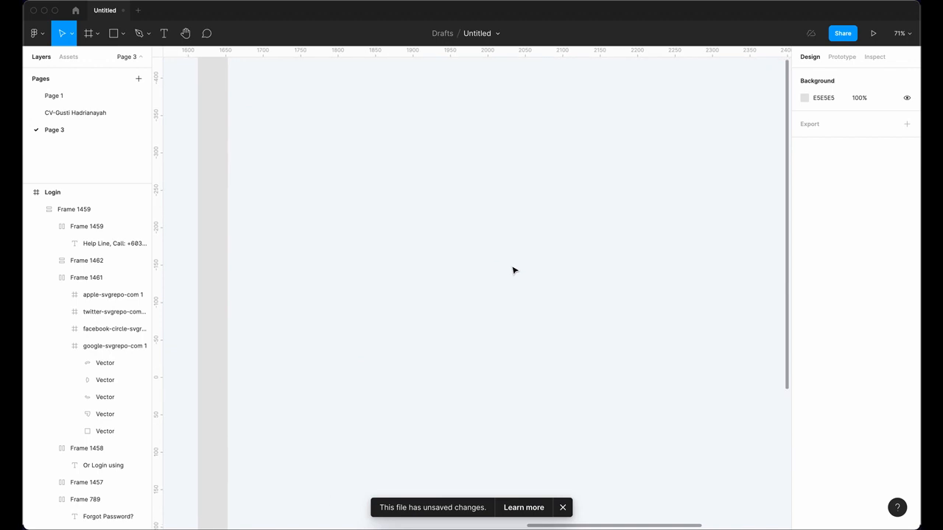
# Step: Create a 'LOGIN' text layer in the empty Login frame, left-aligned and coloured 434343
pyautogui.click(167, 36)
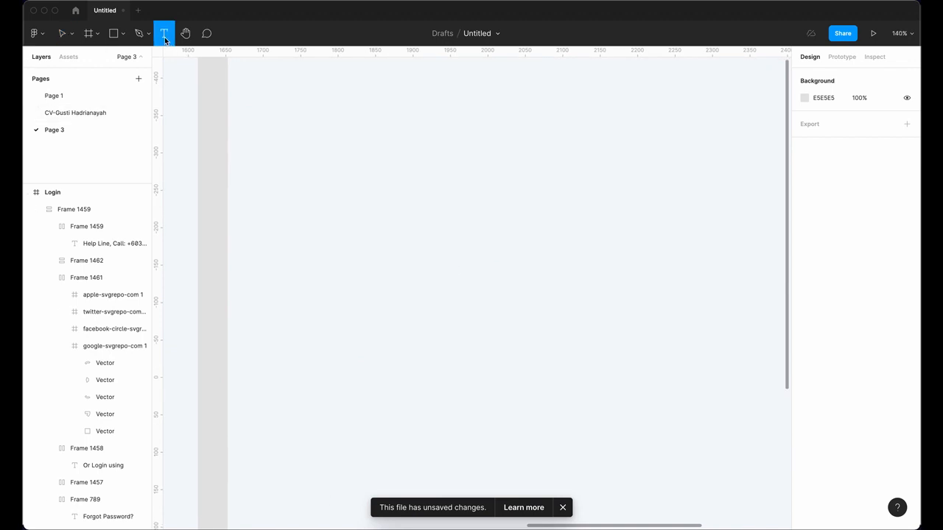
pyautogui.click(375, 157)
pyautogui.write('LOGIN')
pyautogui.press('Escape')
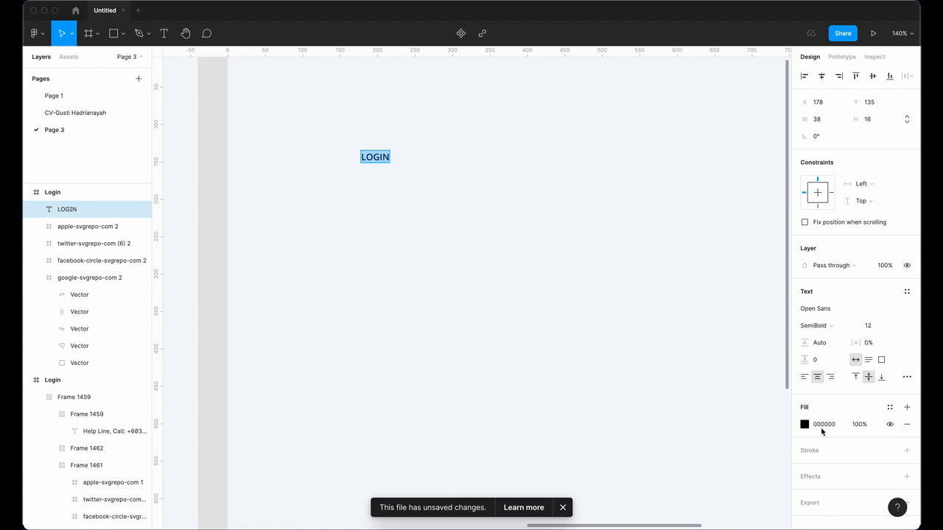
pyautogui.click(805, 376)
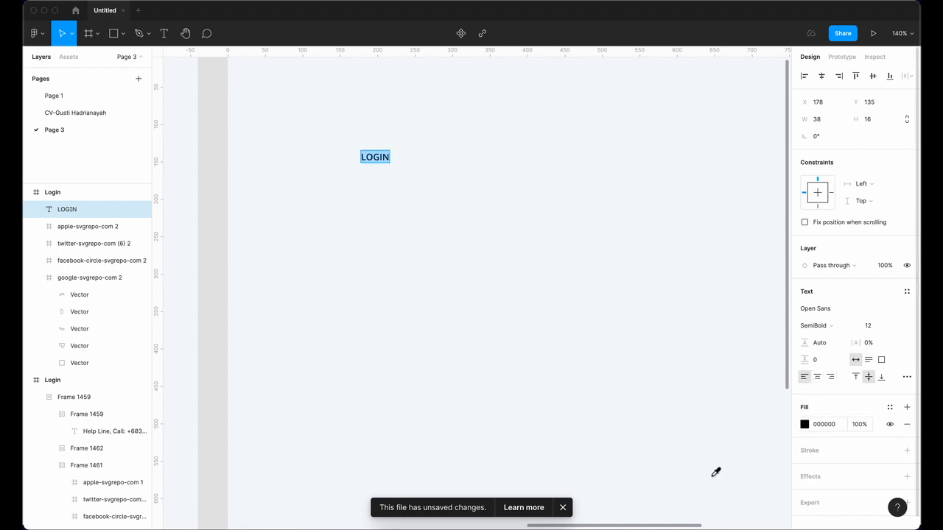
pyautogui.click(804, 425)
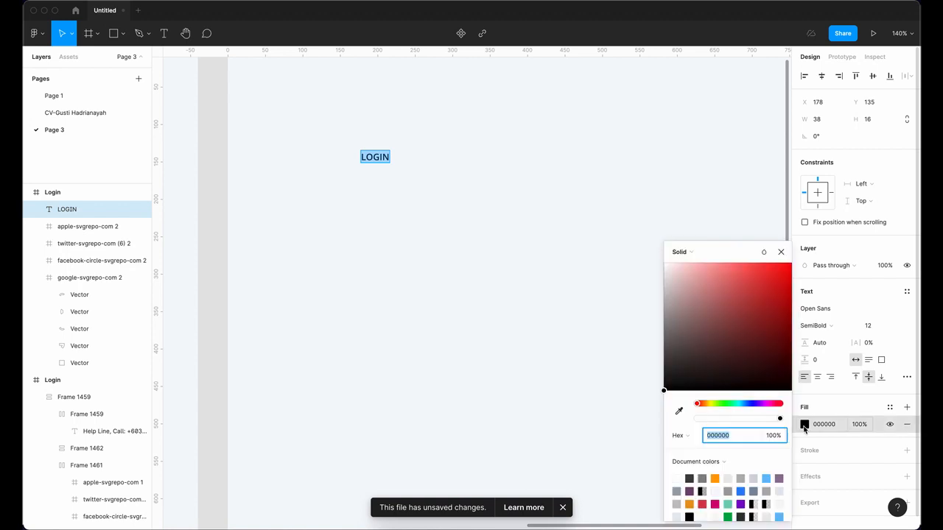
pyautogui.click(688, 479)
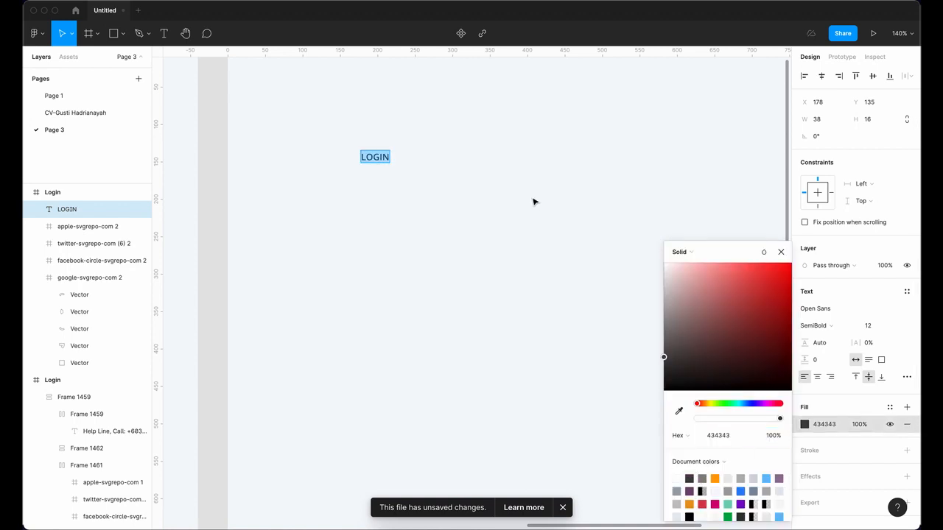
pyautogui.click(781, 251)
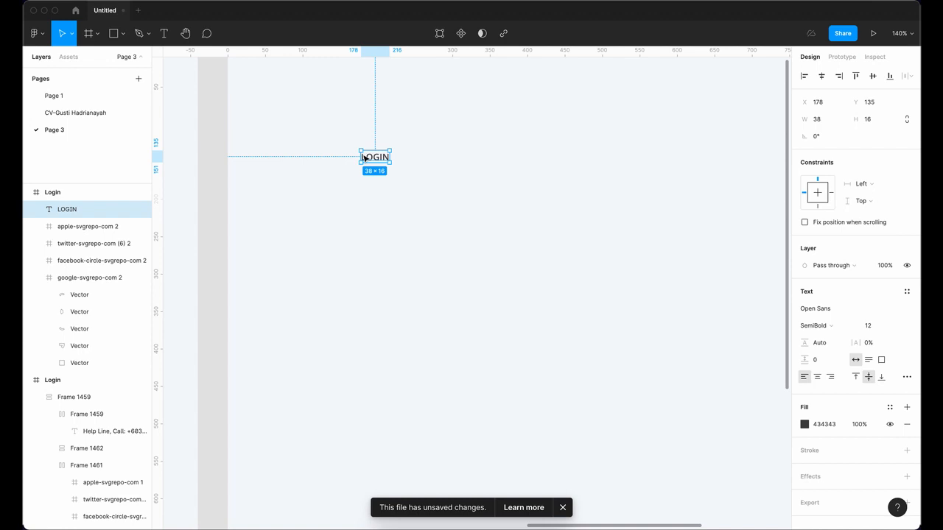
# Step: Duplicate LOGIN, move the copy right to X 355, and retype it as 'CREATE AN ACCOUNT'
pyautogui.press('super+d')
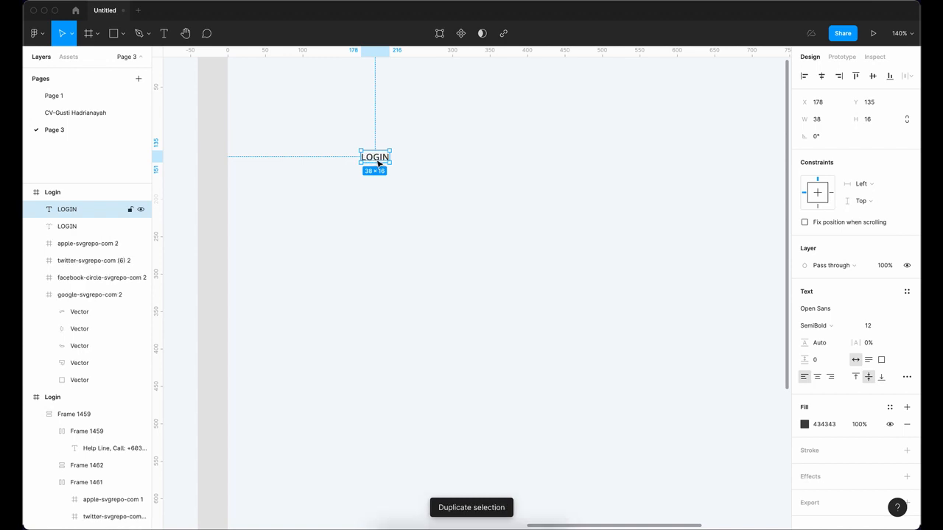
pyautogui.moveTo(376, 160); pyautogui.dragTo(510, 160)
pyautogui.doubleClick(509, 156)
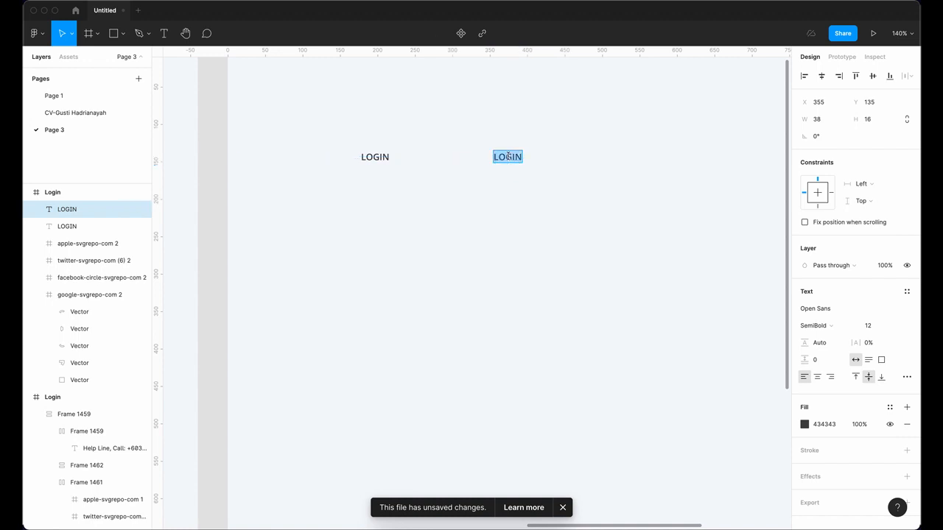
pyautogui.write('CR')
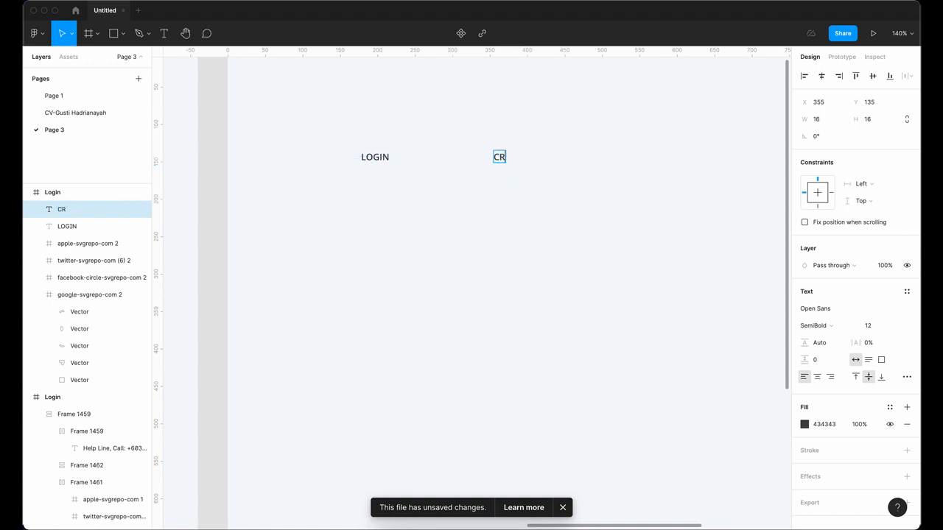
pyautogui.write('EATE AN ACCOUNT')
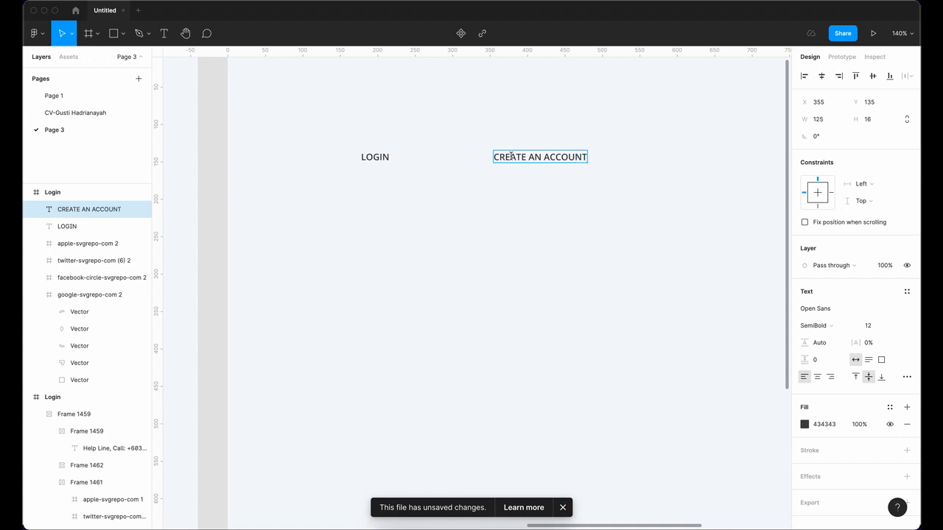
# Step: Colour CREATE AN ACCOUNT blue 4285F4, right-align it, and select it together with LOGIN
pyautogui.press('super+a')
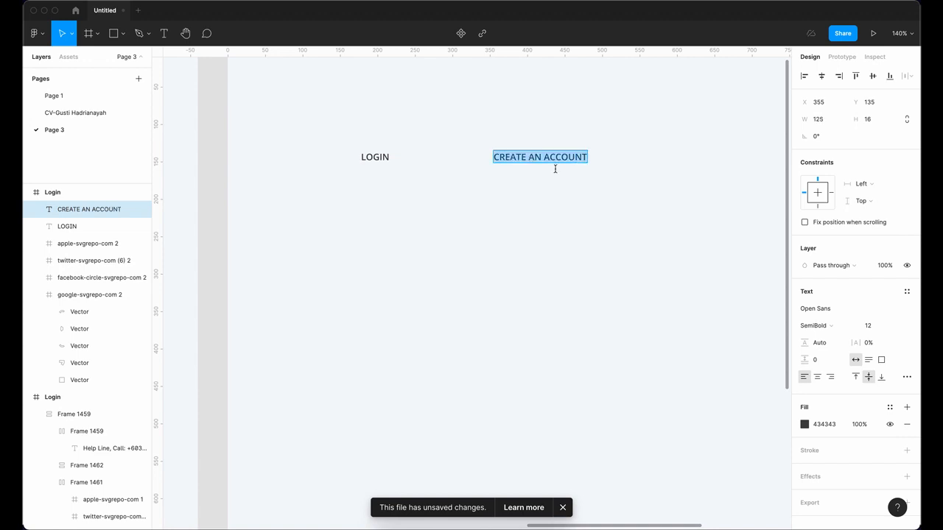
pyautogui.click(804, 424)
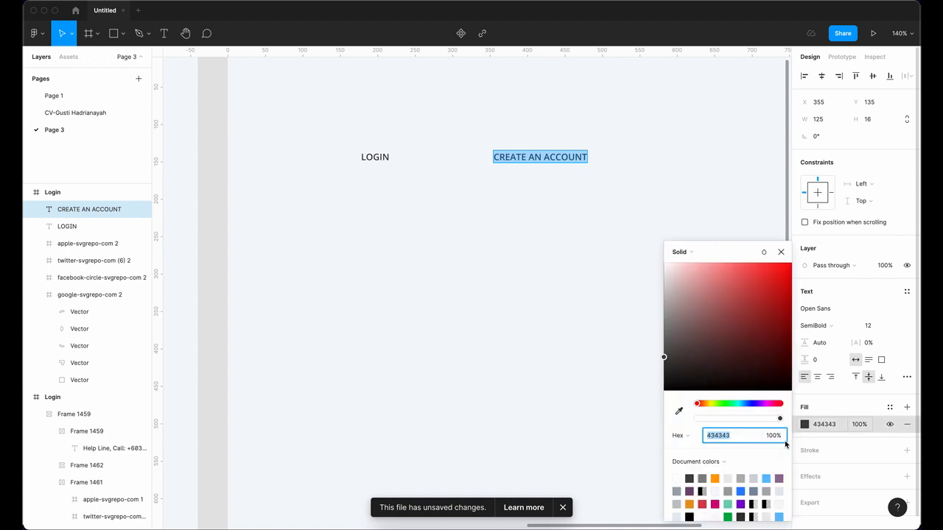
pyautogui.click(740, 491)
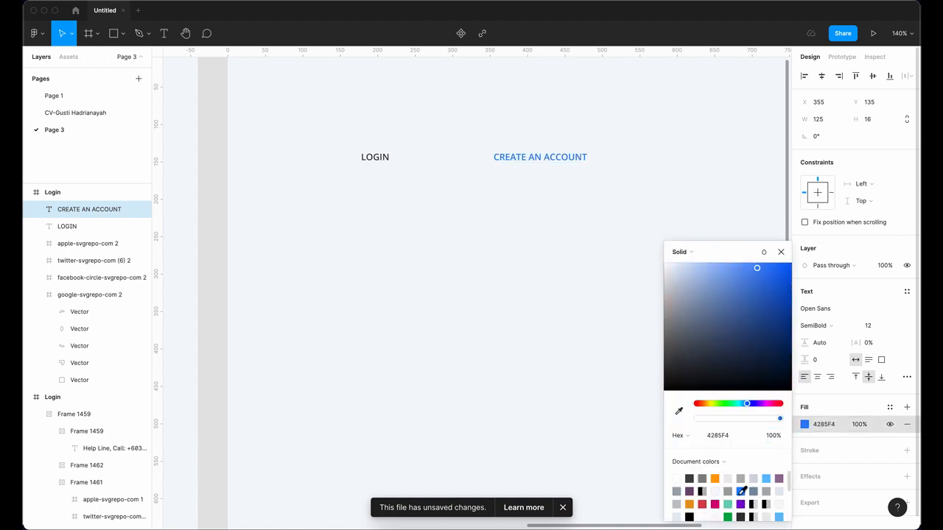
pyautogui.click(830, 377)
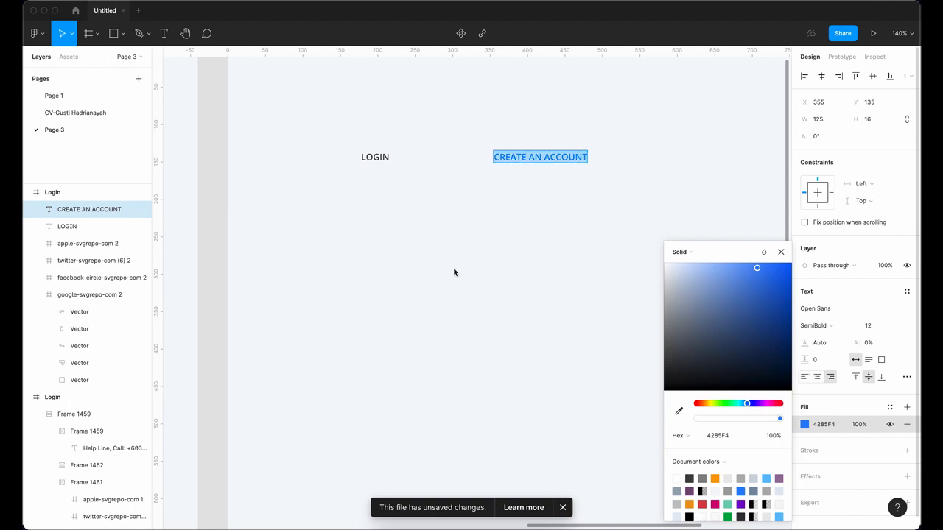
pyautogui.press('Escape')
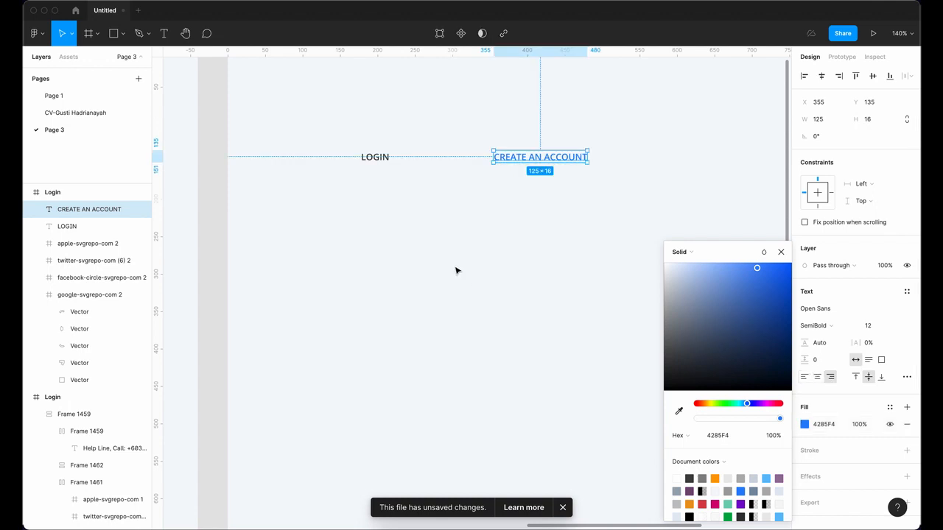
pyautogui.click(782, 253)
pyautogui.press('Escape')
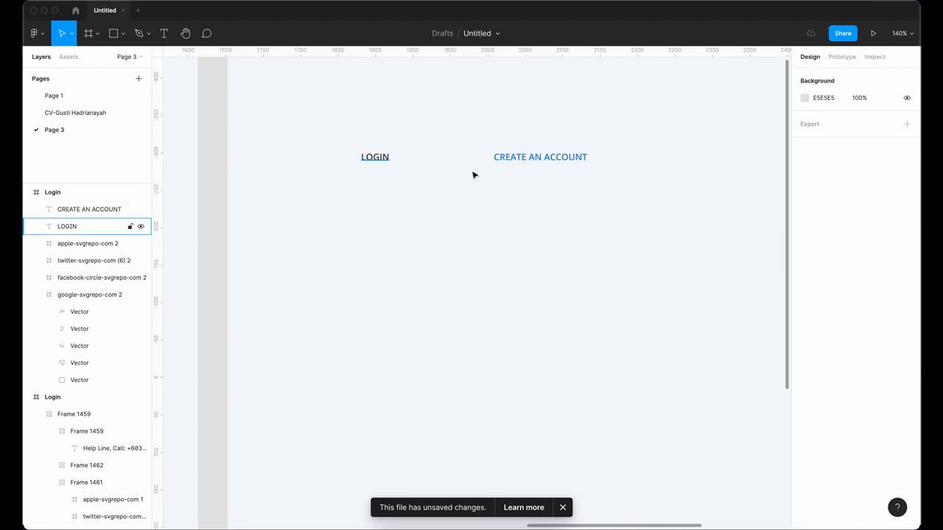
pyautogui.keyDown('shift'); pyautogui.click(549, 163); pyautogui.keyUp('shift')
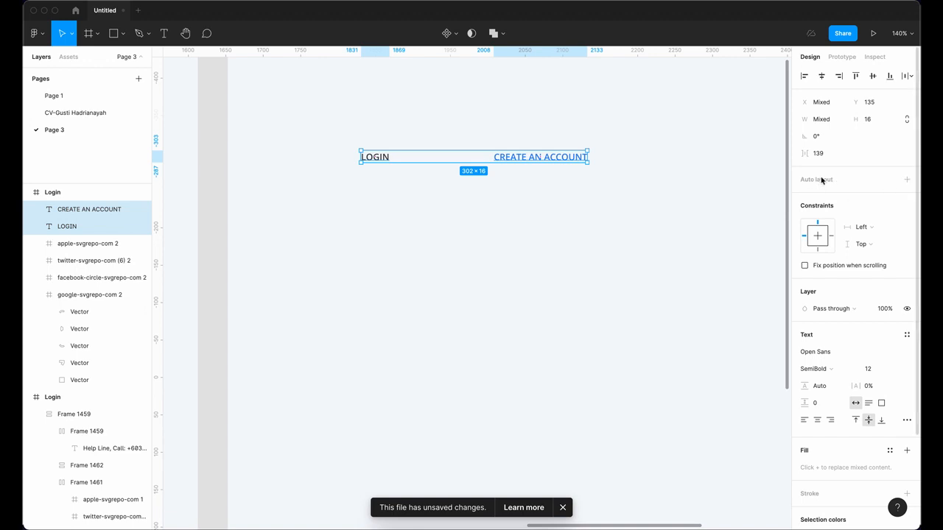
# Step: Wrap both labels in auto-layout Frame 1463 and set its width to Hug contents
pyautogui.click(907, 181)
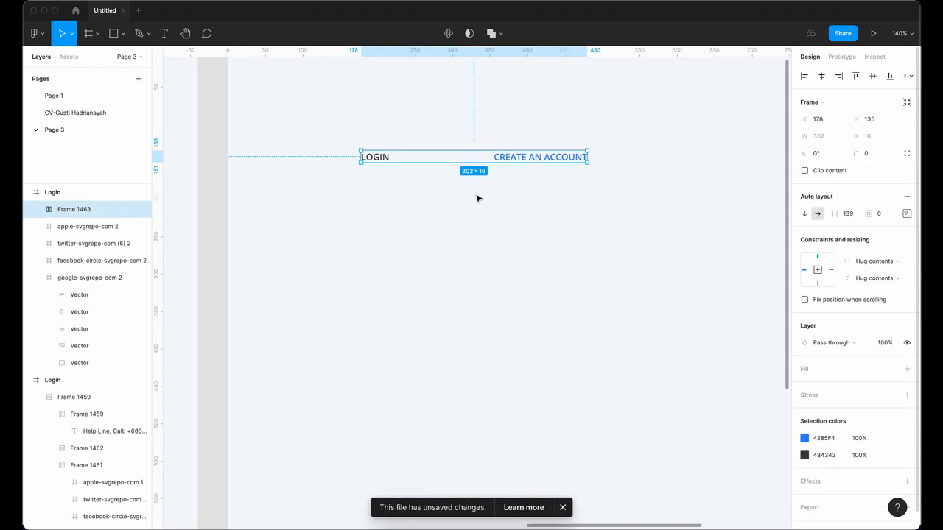
pyautogui.click(569, 163)
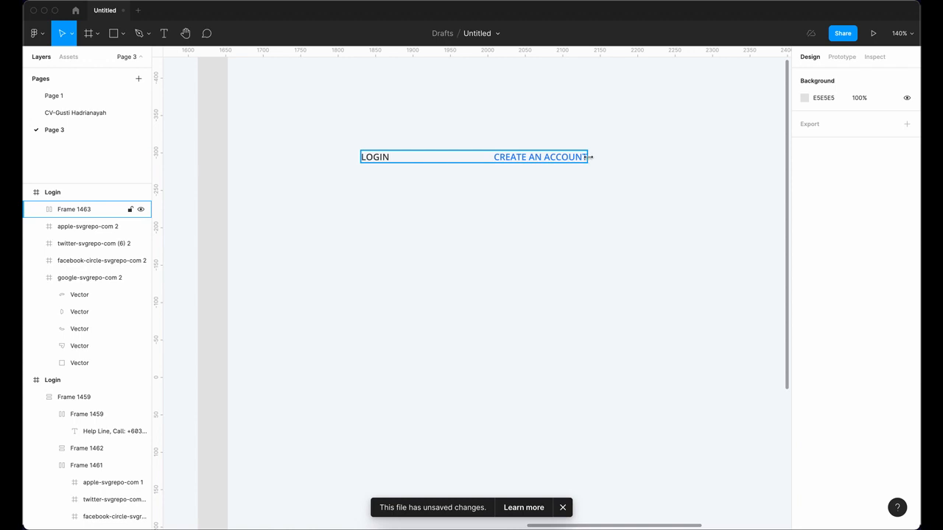
pyautogui.click(589, 157)
pyautogui.moveTo(588, 156)
pyautogui.mouseDown()
pyautogui.moveTo(614, 158)
pyautogui.moveTo(568, 159)
pyautogui.moveTo(595, 159)
pyautogui.mouseUp()
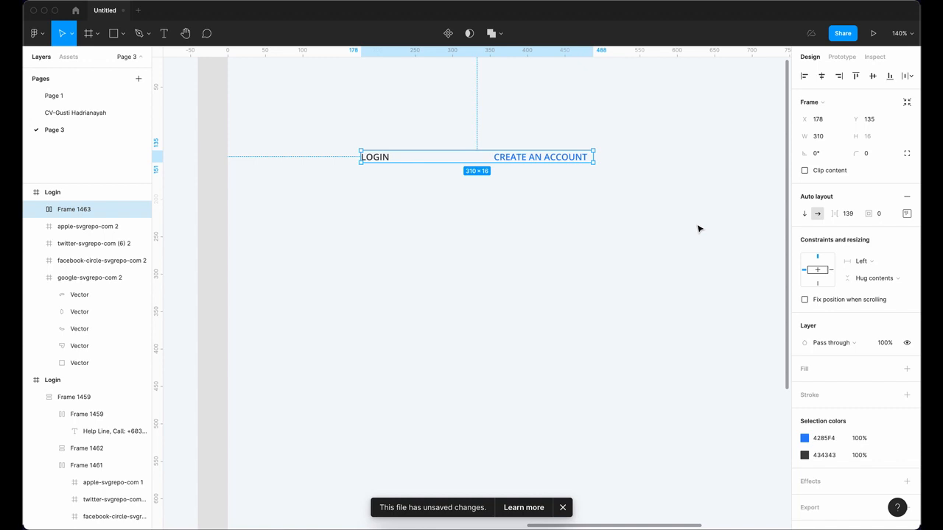
pyautogui.click(863, 262)
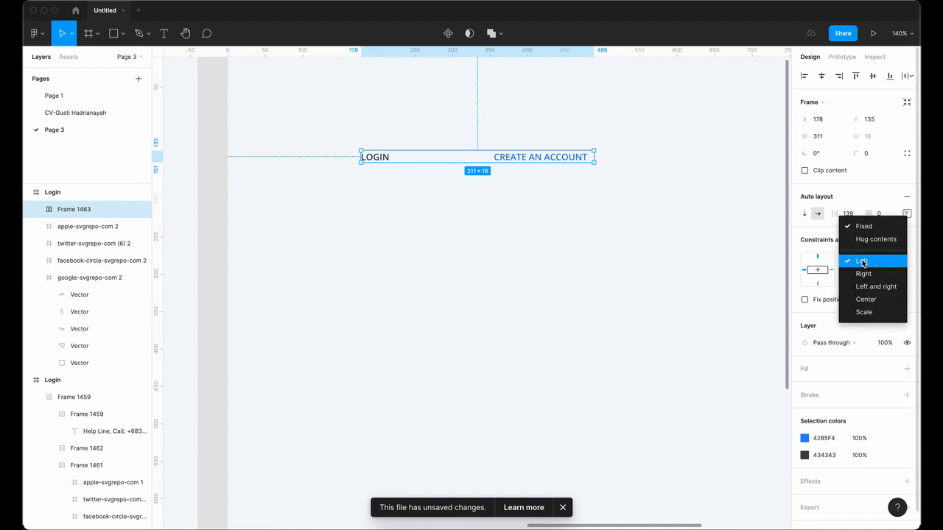
pyautogui.click(866, 239)
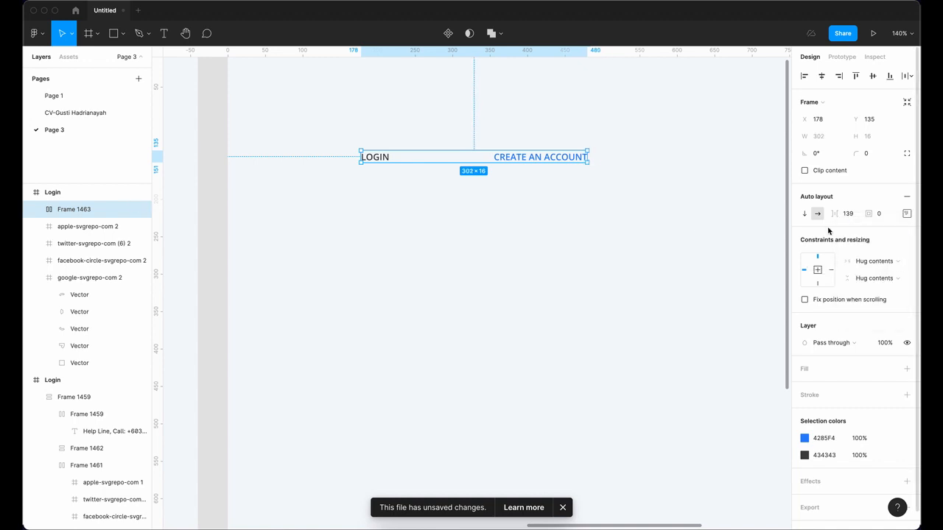
# Step: Expand Frame 1463 in Layers and select the CREATE AN ACCOUNT label
pyautogui.click(528, 161)
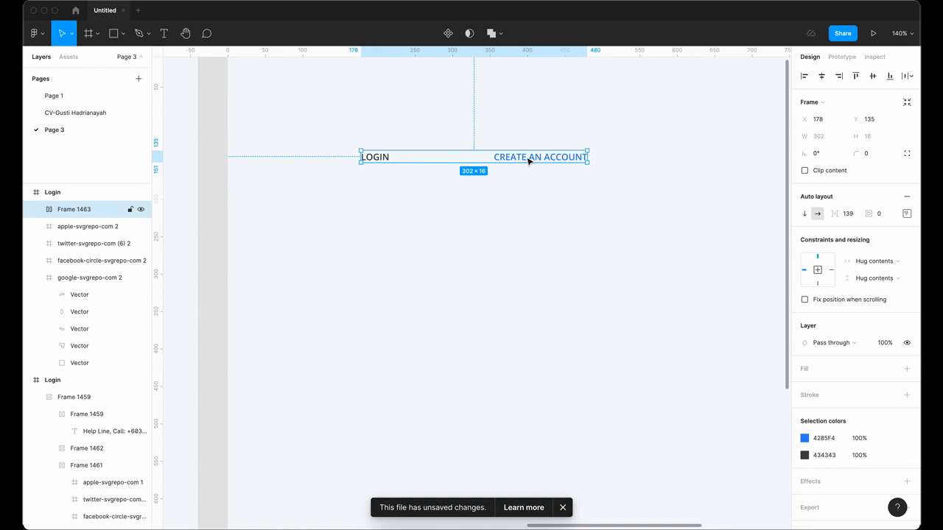
pyautogui.click(37, 211)
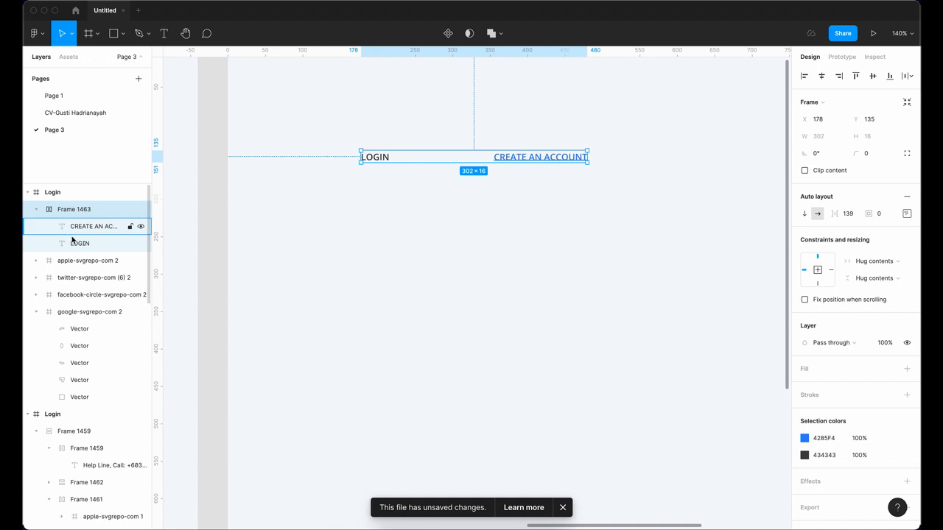
pyautogui.click(89, 232)
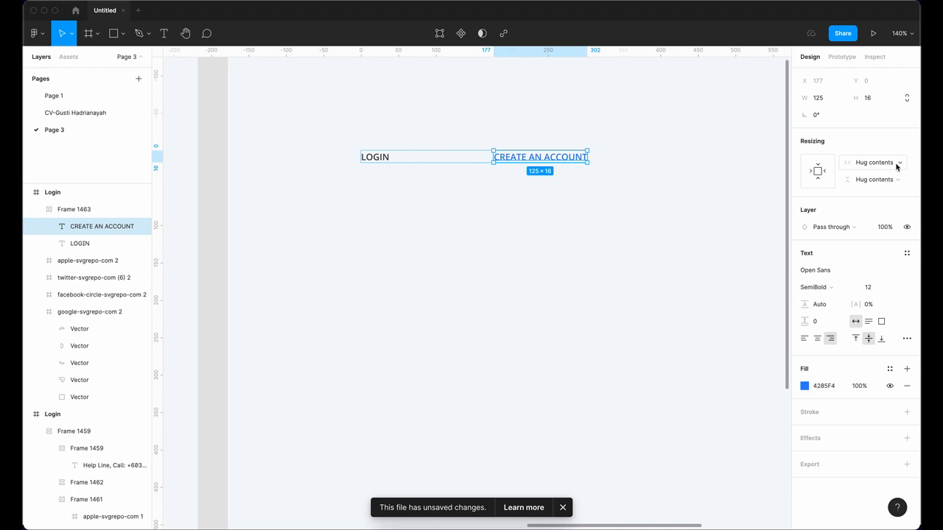
# Step: Set CREATE AN ACCOUNT to Fill container and the row's spacing to 0
pyautogui.click(897, 167)
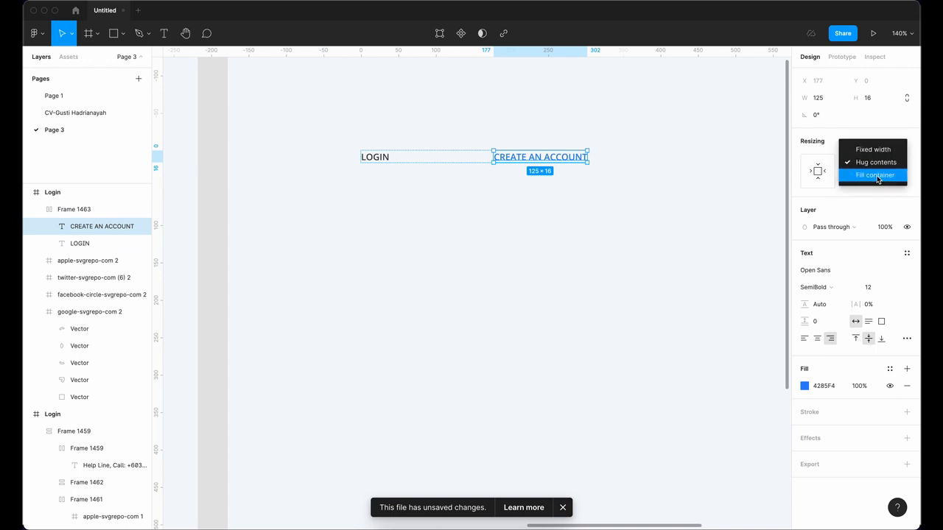
pyautogui.click(876, 175)
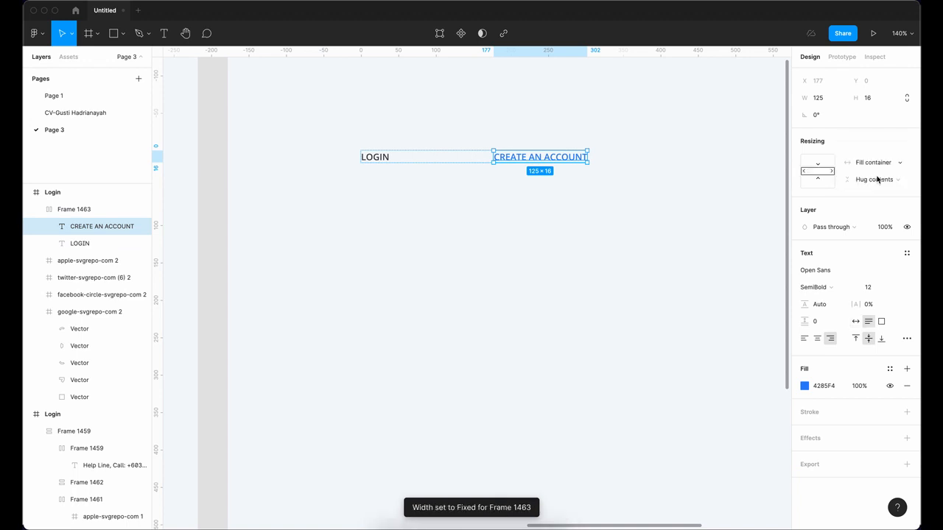
pyautogui.click(541, 165)
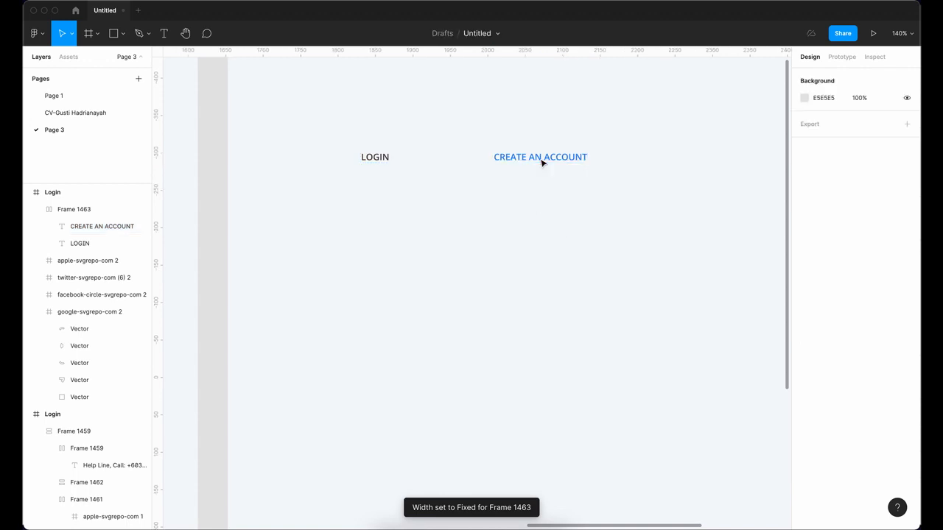
pyautogui.click(590, 158)
pyautogui.moveTo(587, 157); pyautogui.dragTo(610, 159)
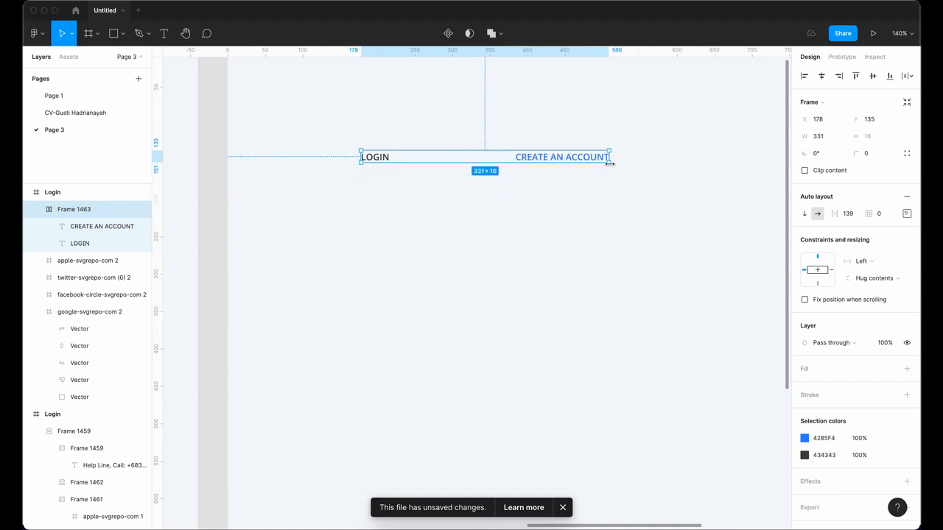
pyautogui.click(847, 215)
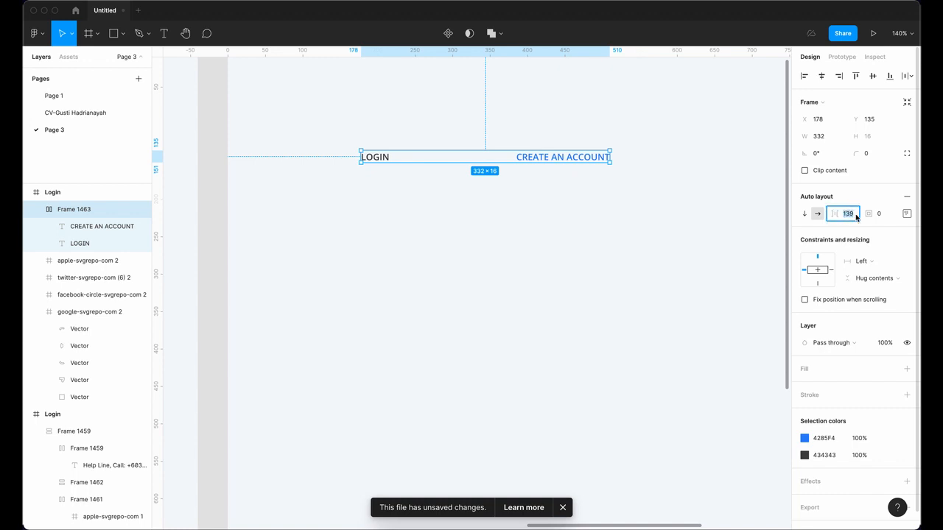
pyautogui.write('0')
pyautogui.press('Return')
# Step: Resize Frame 1463 to a fixed width of 324
pyautogui.click(554, 159)
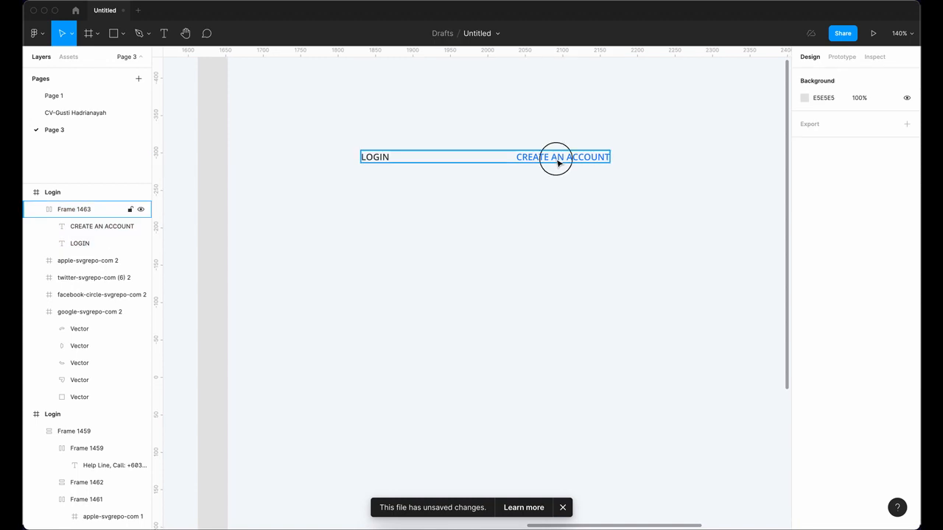
pyautogui.click(612, 160)
pyautogui.moveTo(608, 156); pyautogui.dragTo(604, 182)
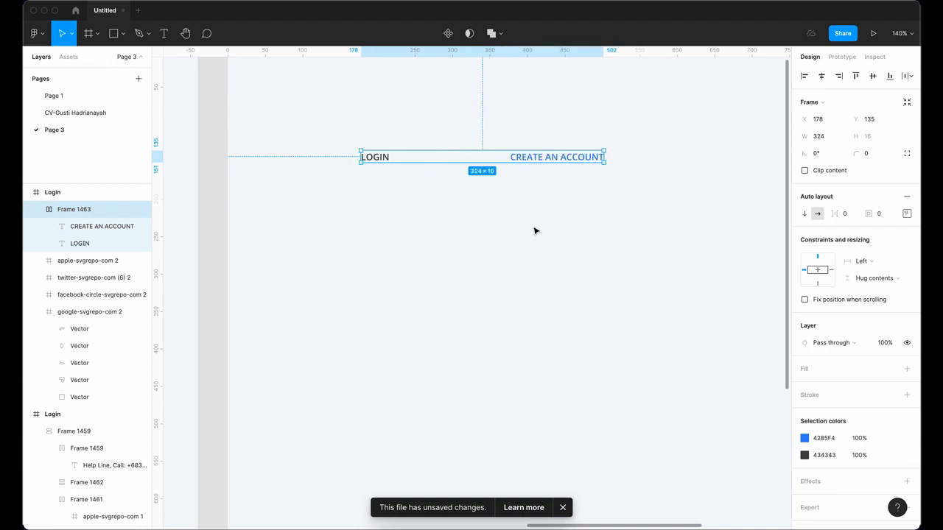
pyautogui.moveTo(524, 226); pyautogui.dragTo(518, 218)
pyautogui.hscroll(-10, 312, 238)
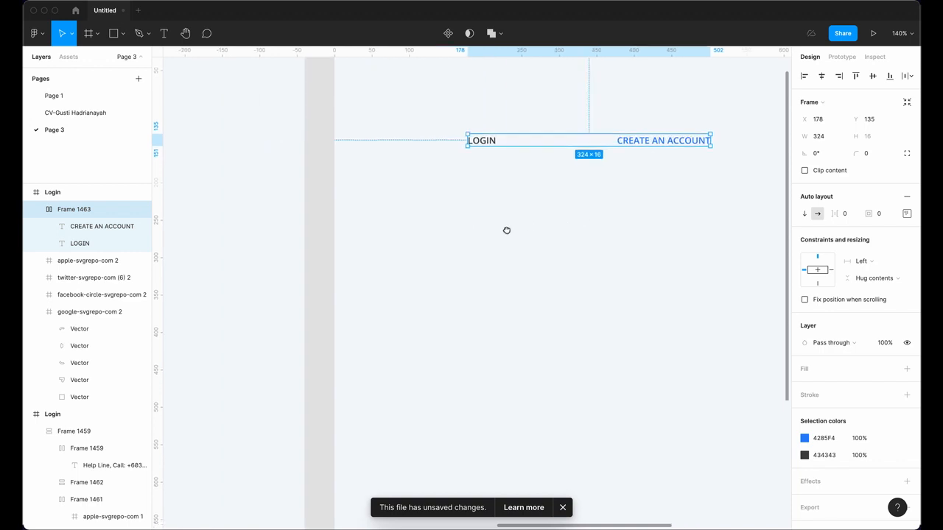
pyautogui.hscroll(-4, 540, 238)
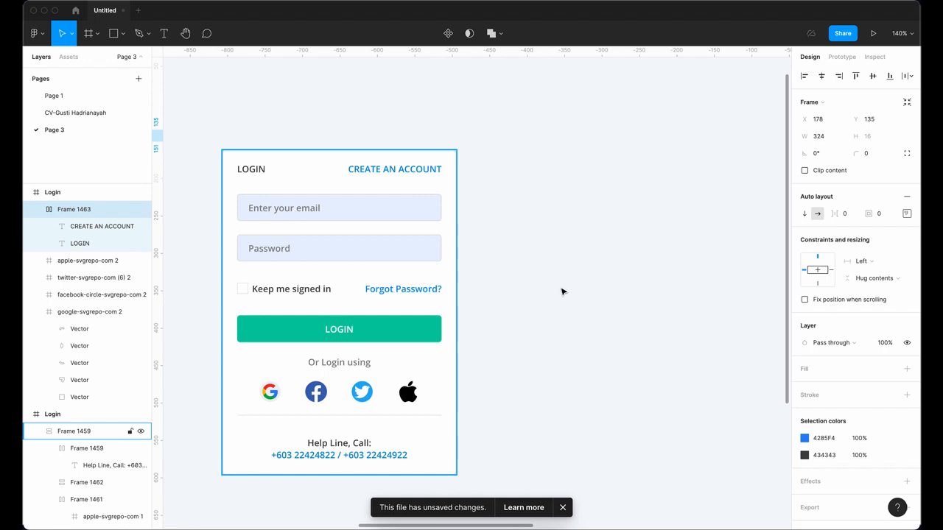
pyautogui.hscroll(10, 462, 284)
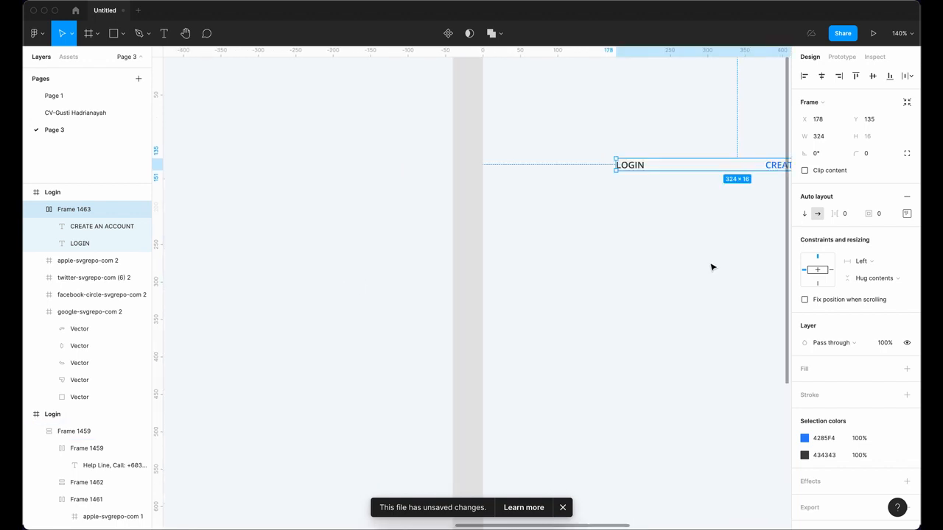
pyautogui.hscroll(6, 590, 284)
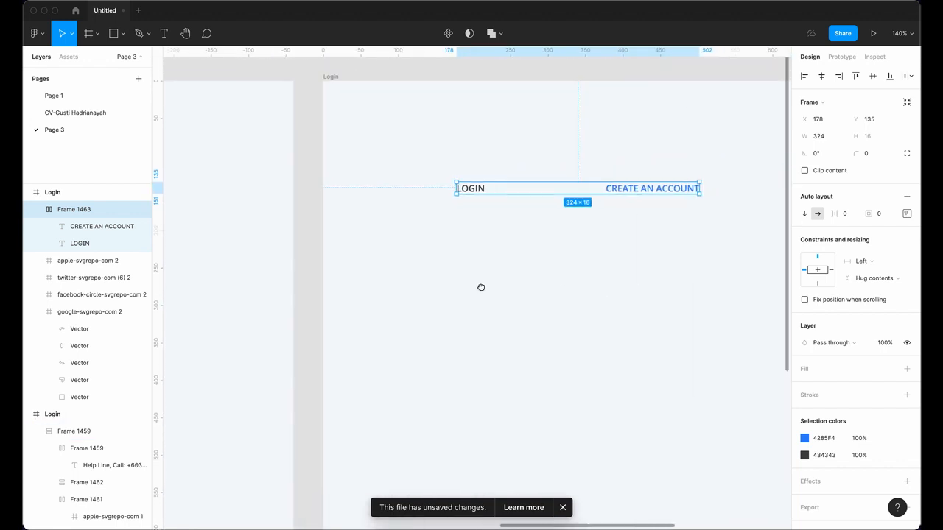
# Step: Add a left-aligned 'Enter your email' text in grey B2B2B2 and wrap it in auto layout with Shift+A
pyautogui.click(162, 34)
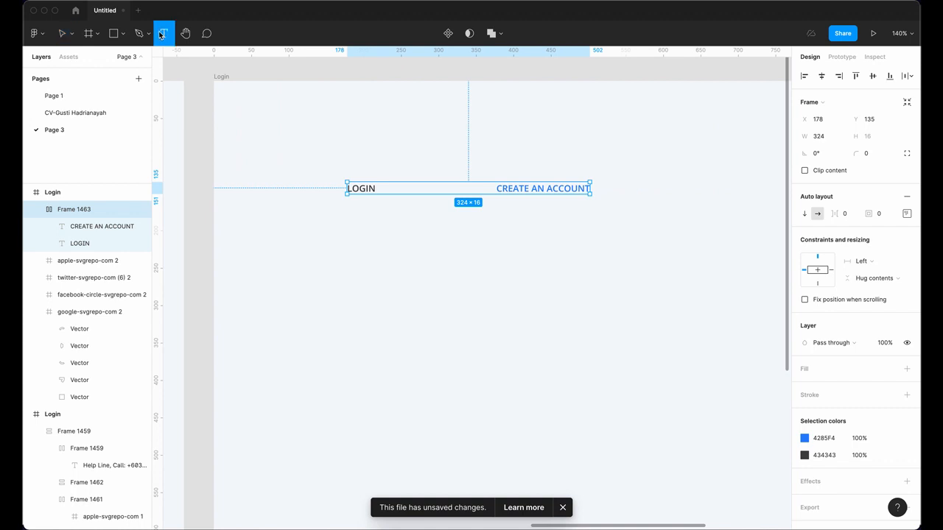
pyautogui.click(350, 229)
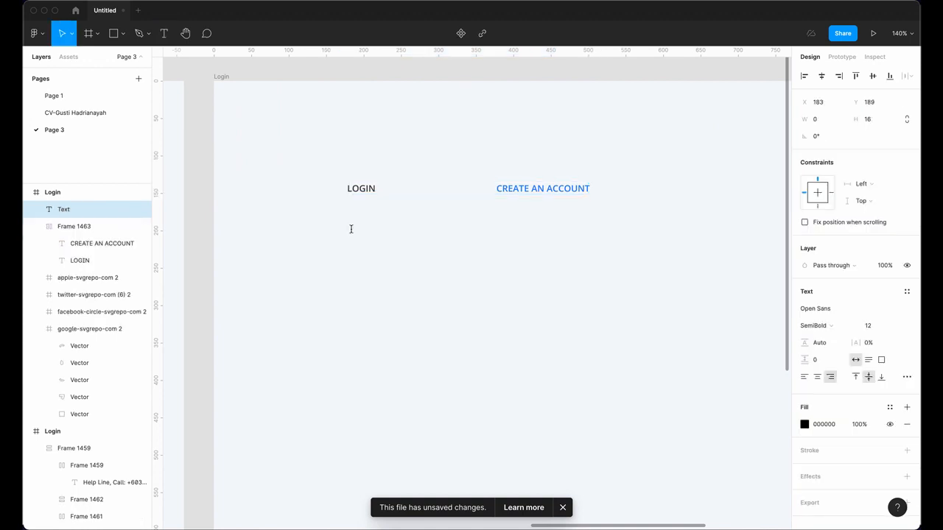
pyautogui.write('Enter your')
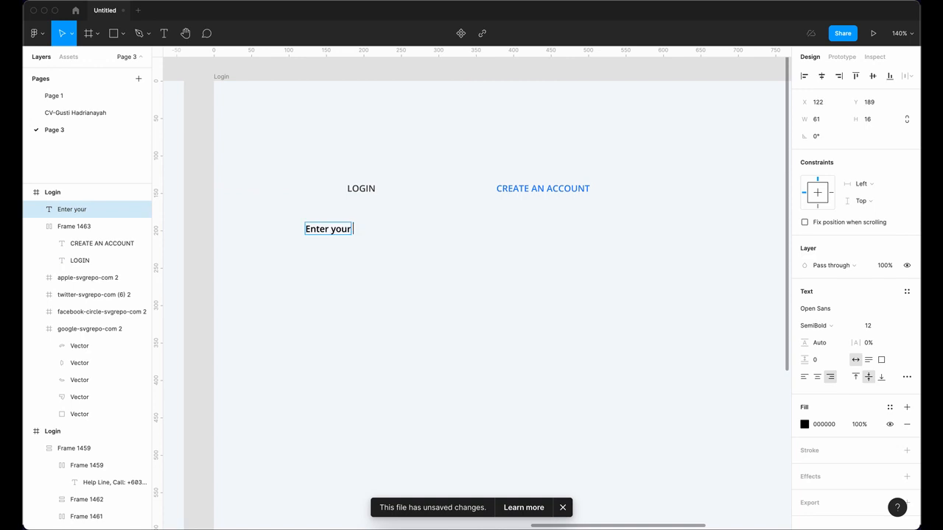
pyautogui.write(' email')
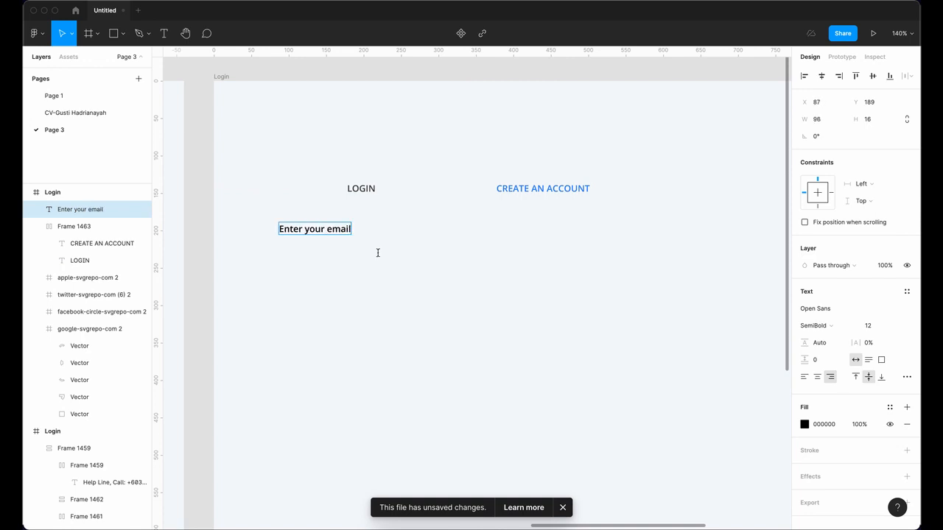
pyautogui.press('super+a')
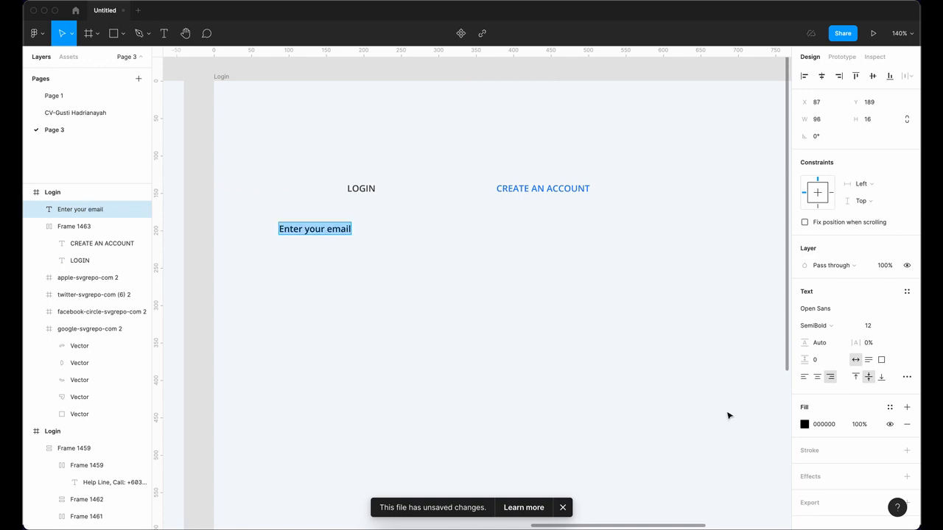
pyautogui.click(805, 424)
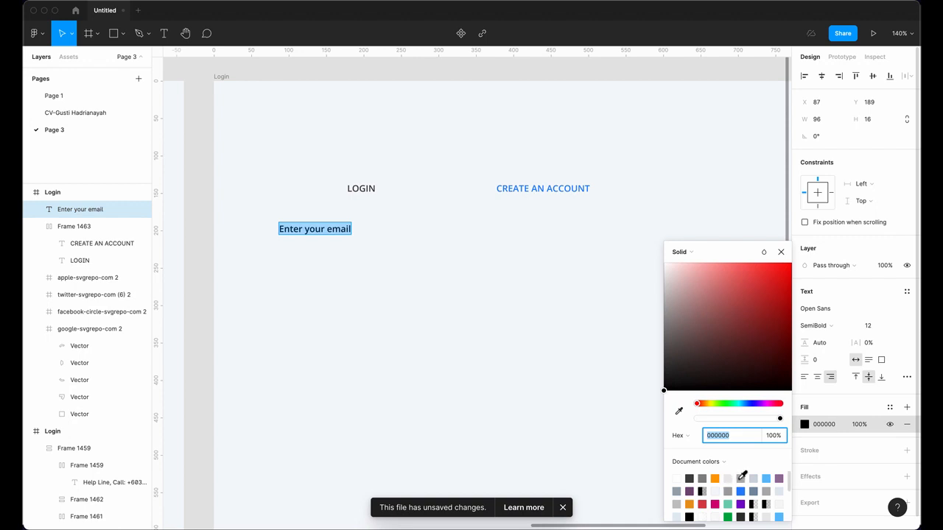
pyautogui.click(740, 478)
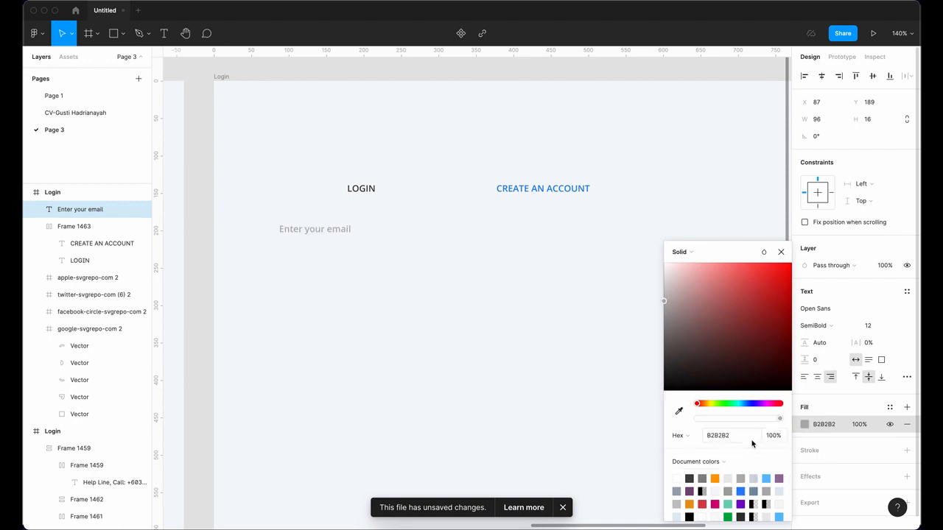
pyautogui.click(804, 378)
pyautogui.press('Escape')
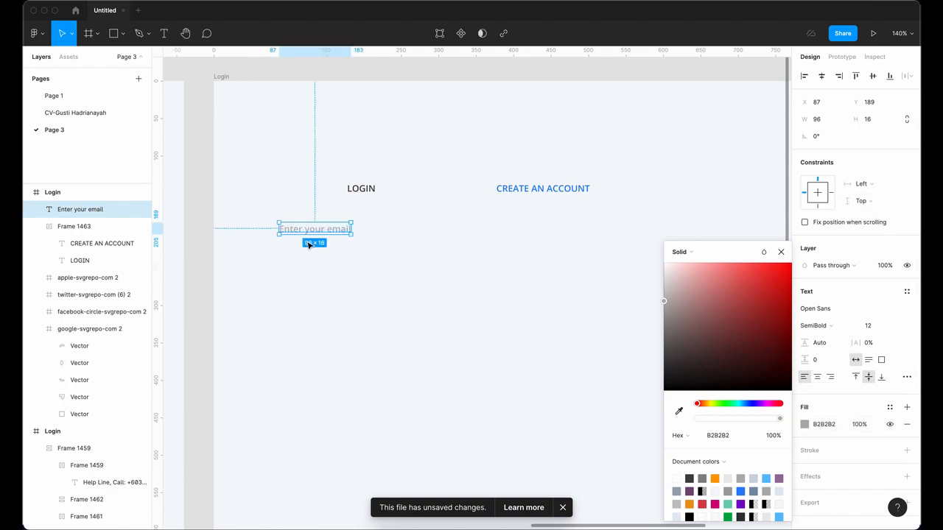
pyautogui.hotkey('shift', 'a')
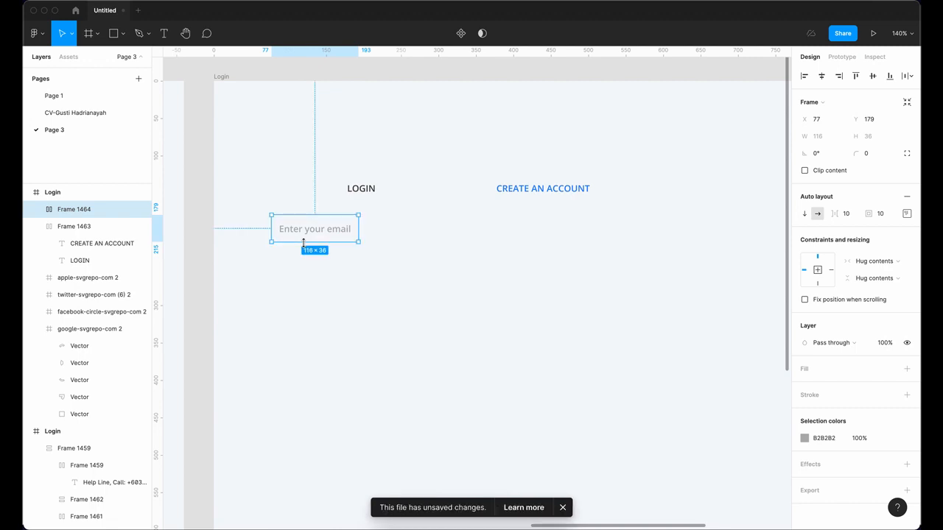
# Step: Move the email field frame and give it an E9F0FD fill sampled from the reference card
pyautogui.moveTo(326, 231); pyautogui.dragTo(391, 229)
pyautogui.scroll(-5, 383, 239)
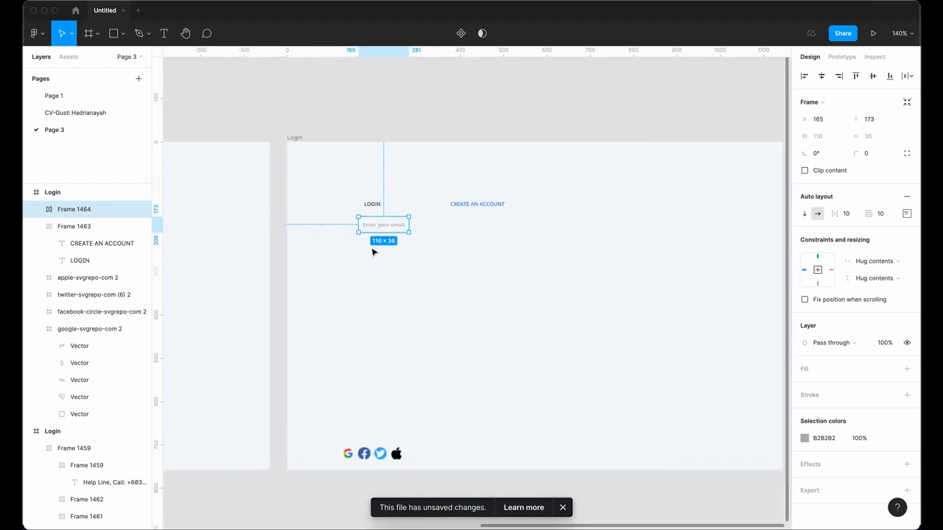
pyautogui.hscroll(-10, 516, 295)
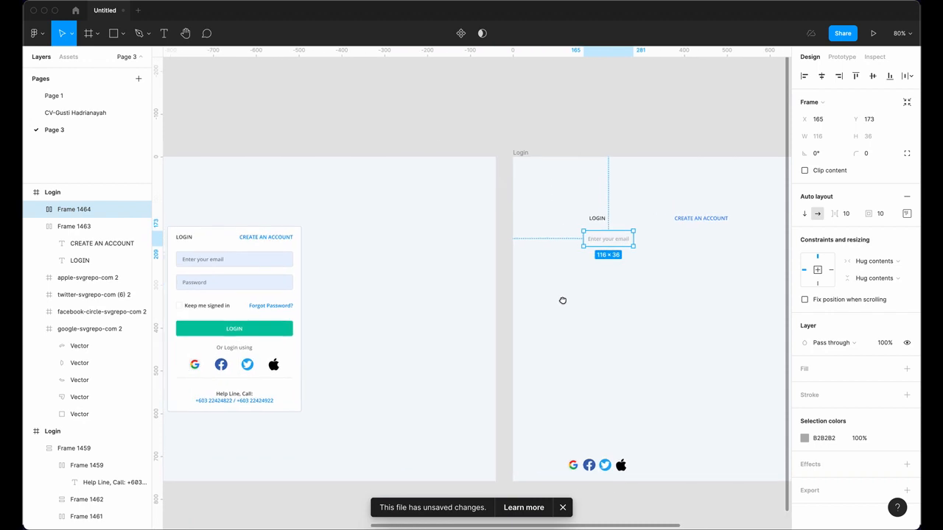
pyautogui.click(907, 369)
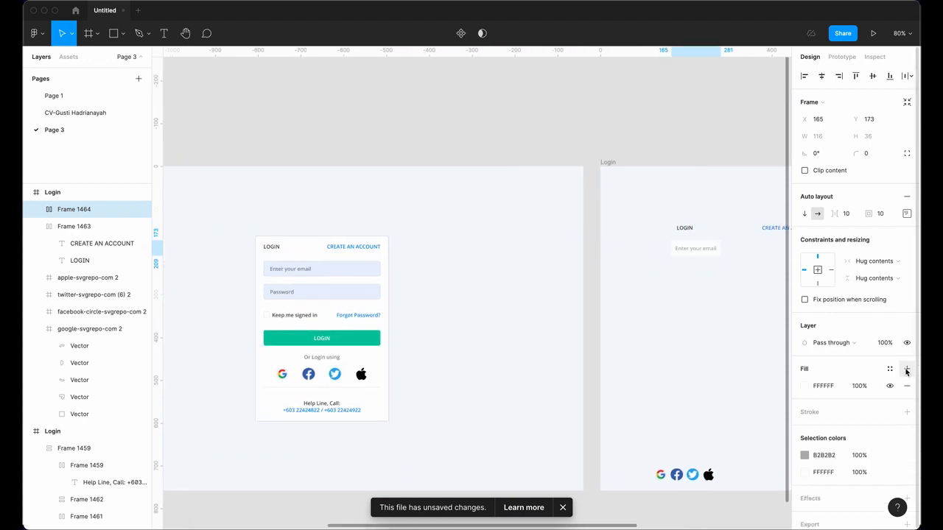
pyautogui.click(804, 386)
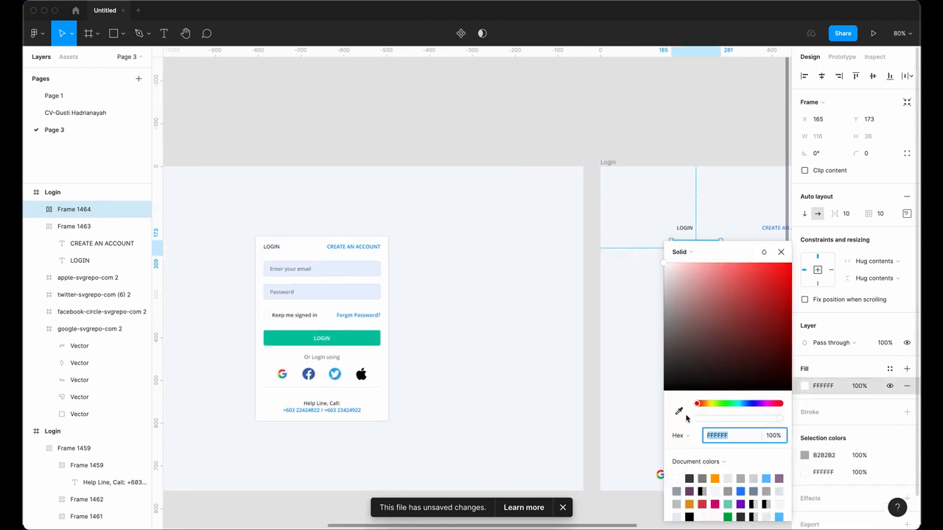
pyautogui.click(678, 411)
pyautogui.click(352, 269)
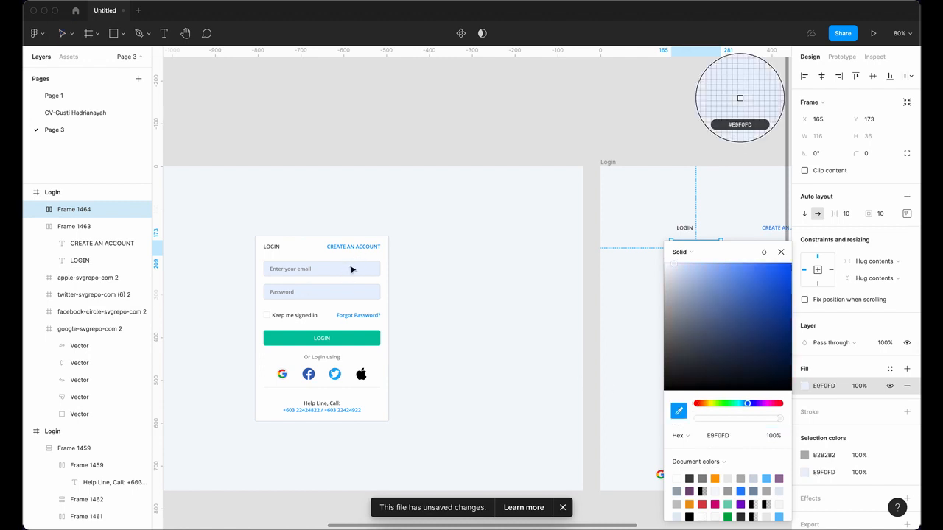
pyautogui.hscroll(5, 375, 282)
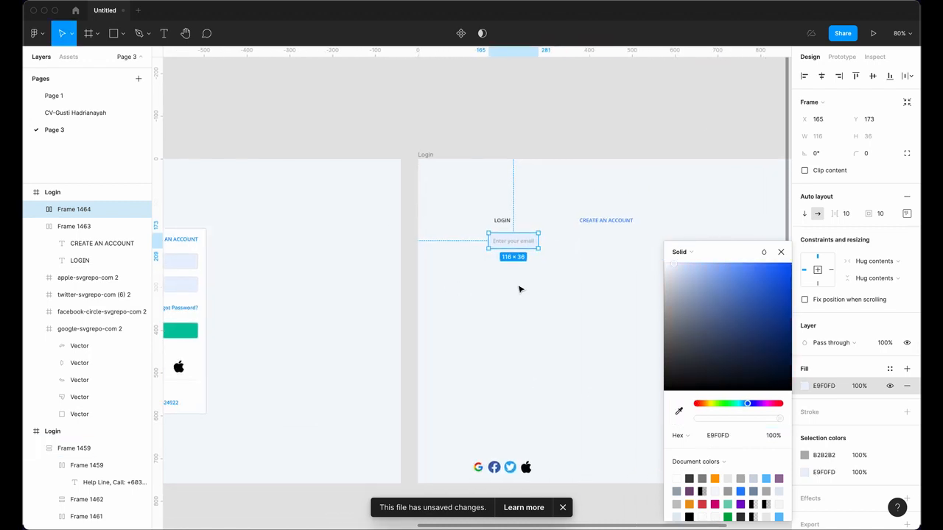
pyautogui.hscroll(3, 424, 296)
pyautogui.scroll(5, 424, 296)
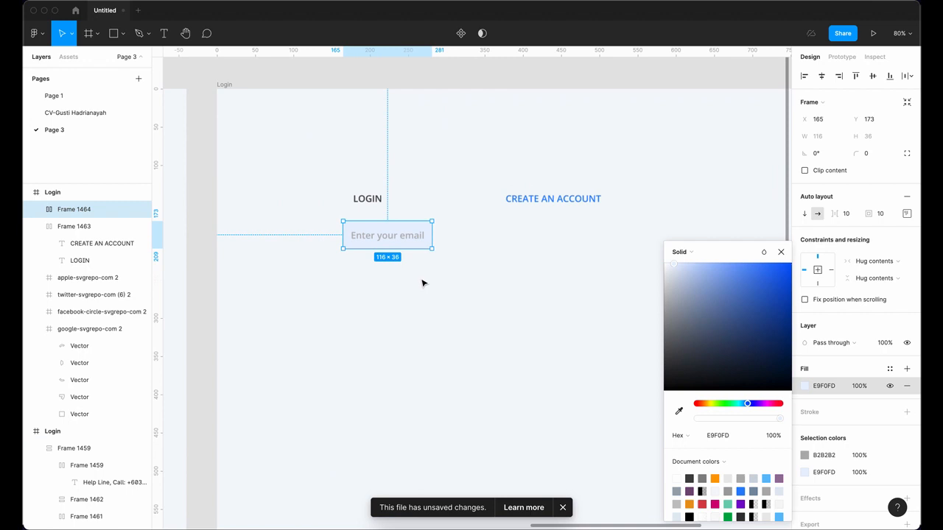
# Step: Add a pale blue CCDCFC border to the email field
pyautogui.click(908, 413)
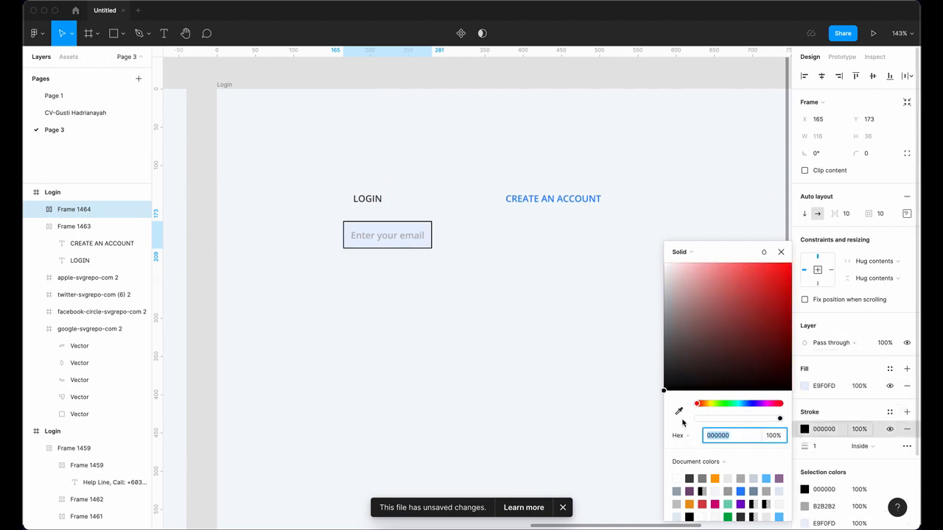
pyautogui.press('i')
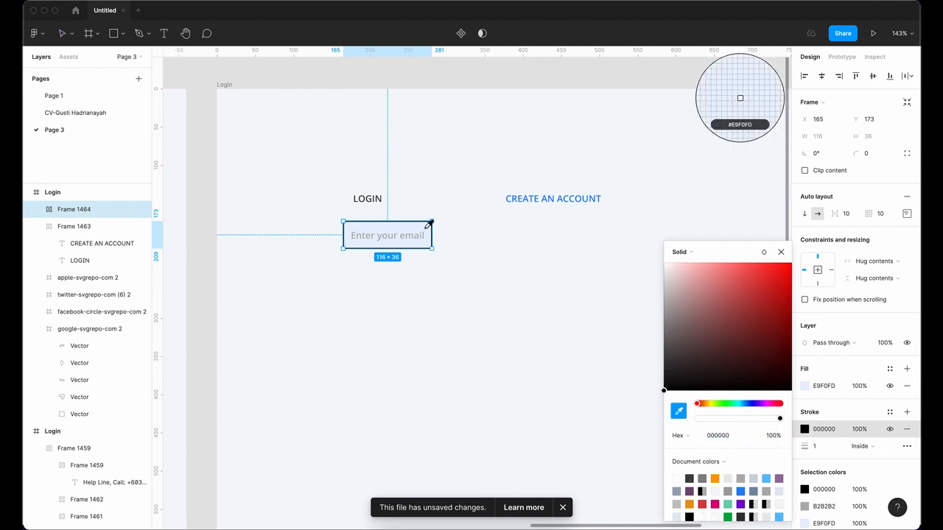
pyautogui.click(697, 269)
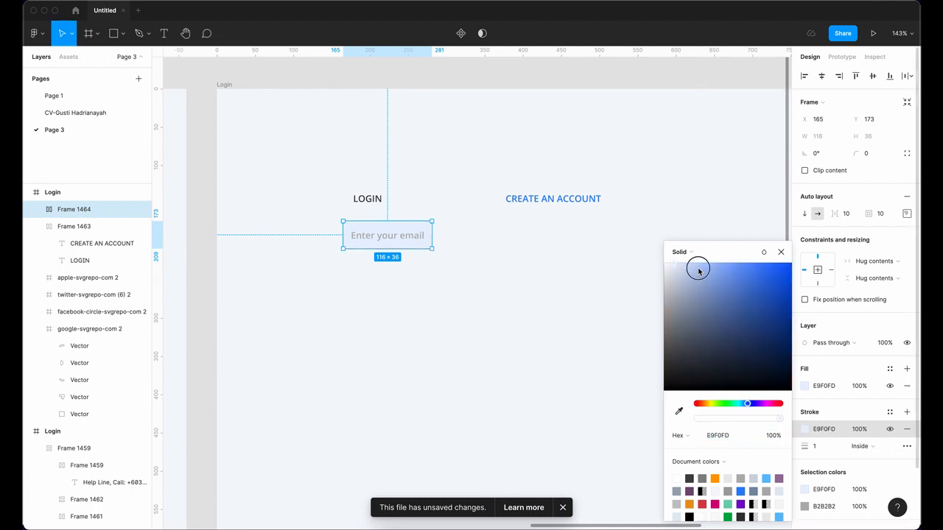
pyautogui.moveTo(698, 270); pyautogui.dragTo(688, 267)
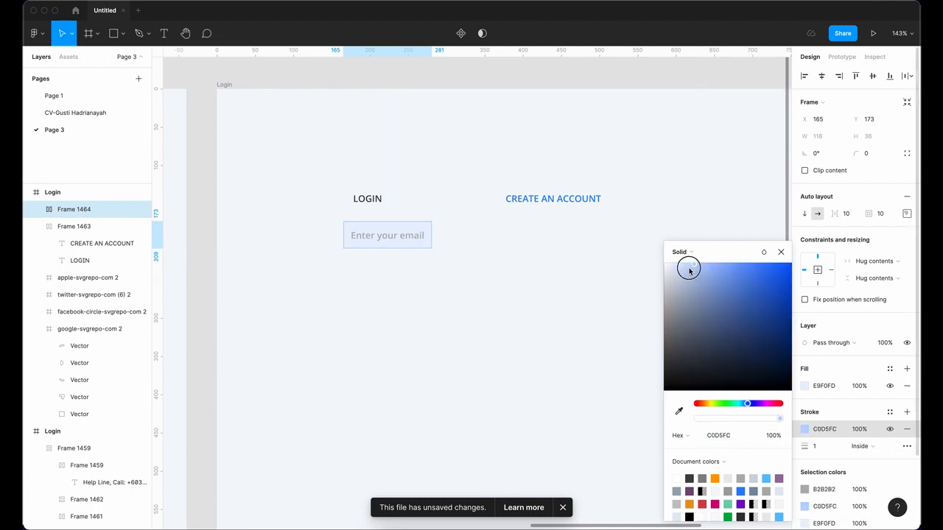
# Step: Round the email field's corners to radius 4 and widen it to 324 across the card
pyautogui.click(866, 154)
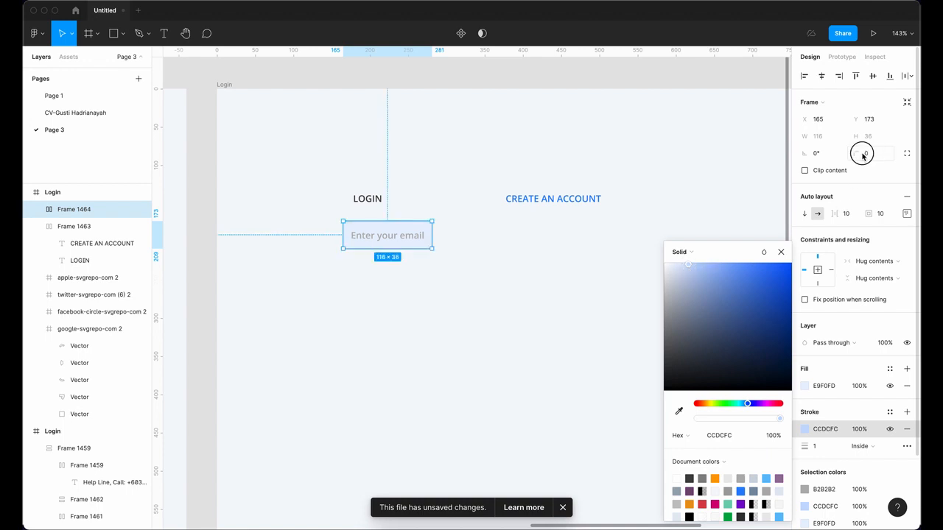
pyautogui.write('4')
pyautogui.press('Return')
pyautogui.click(507, 300)
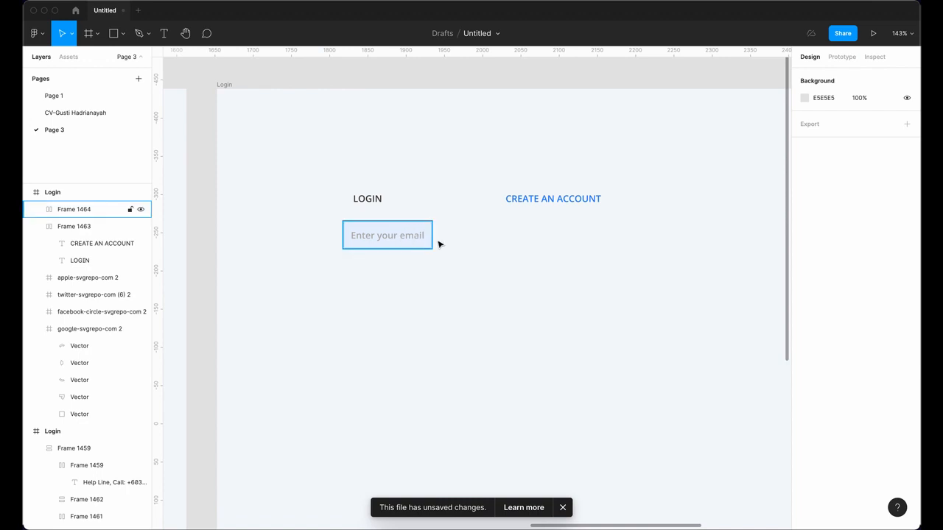
pyautogui.click(431, 240)
pyautogui.moveTo(432, 235); pyautogui.dragTo(601, 237)
# Step: Narrow the email field from its left edge to 324 wide
pyautogui.moveTo(343, 237); pyautogui.dragTo(353, 237)
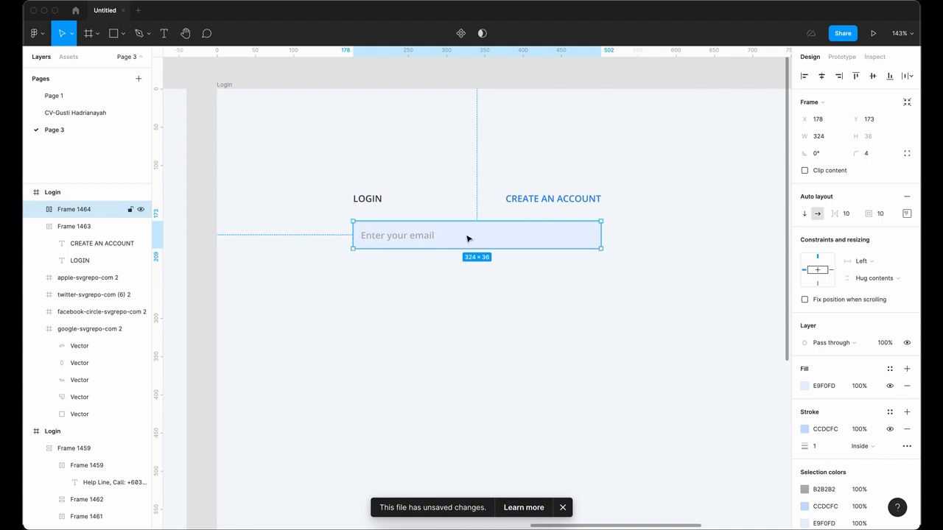
pyautogui.click(516, 306)
pyautogui.click(410, 242)
# Step: Duplicate the email field below itself and change the copy's placeholder to 'Password'
pyautogui.hotkey('ctrl', 'd')
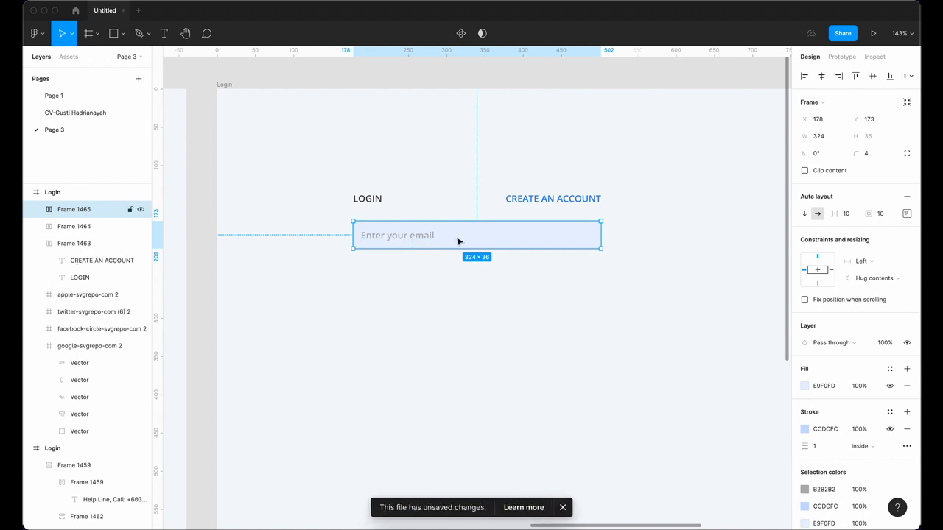
pyautogui.moveTo(458, 240); pyautogui.dragTo(403, 272)
pyautogui.doubleClick(389, 270)
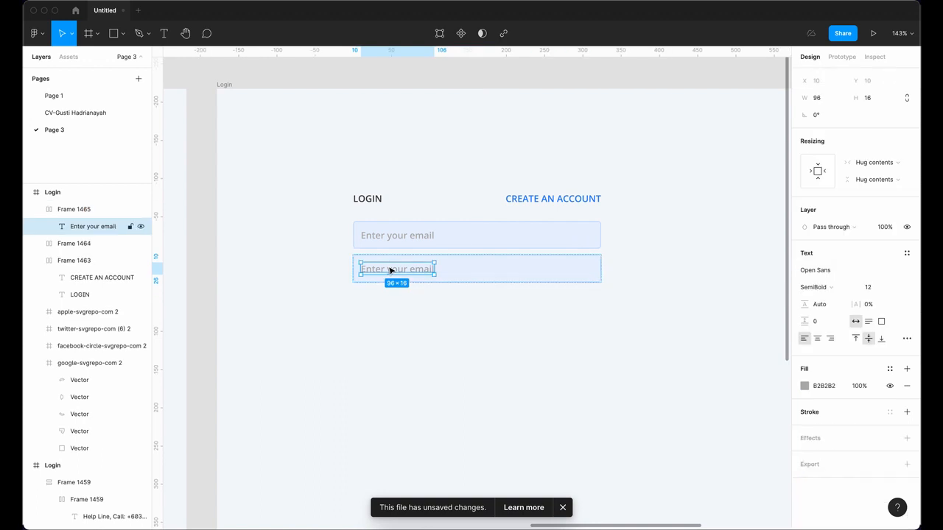
pyautogui.doubleClick(388, 268)
pyautogui.write('Password')
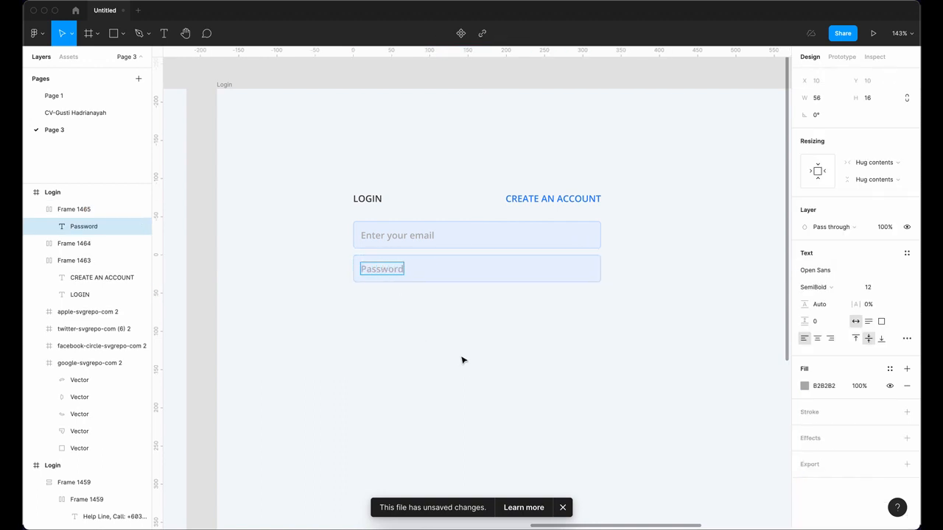
pyautogui.scroll(-2, 457, 342)
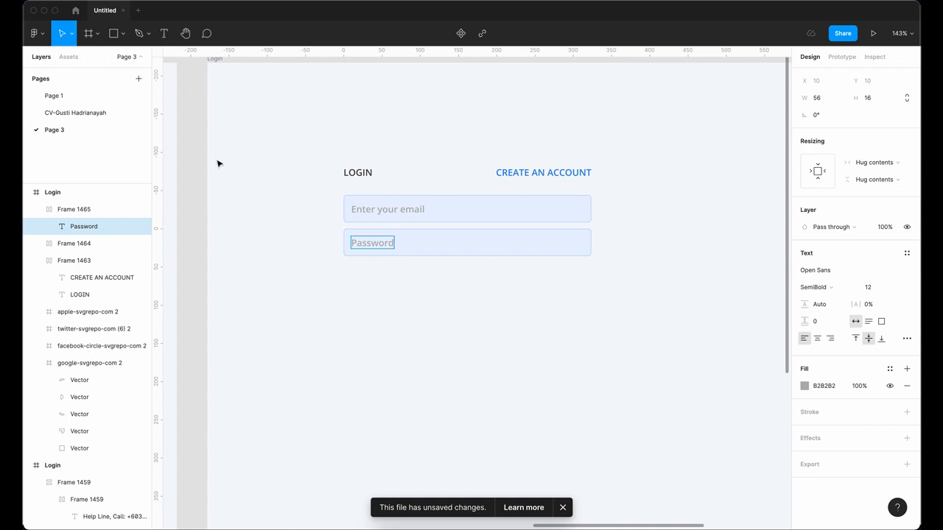
pyautogui.press('Escape')
pyautogui.click(163, 42)
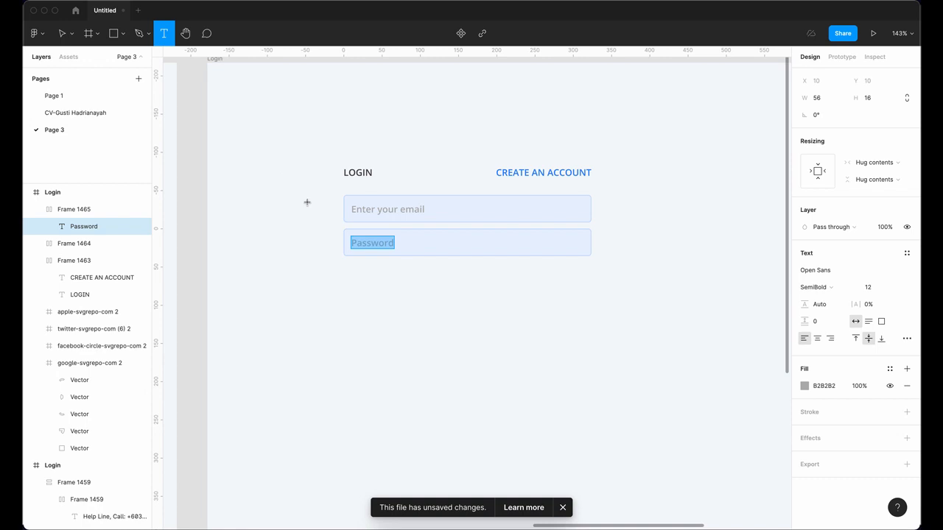
# Step: Add a 'Keep me logged in' label below the Password field in dark grey 434343
pyautogui.click(359, 269)
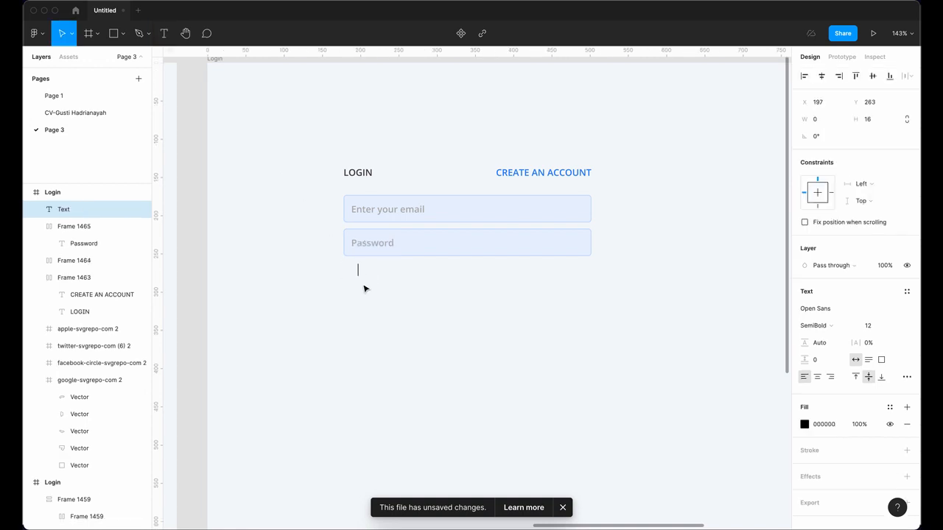
pyautogui.write('Keep me logged in')
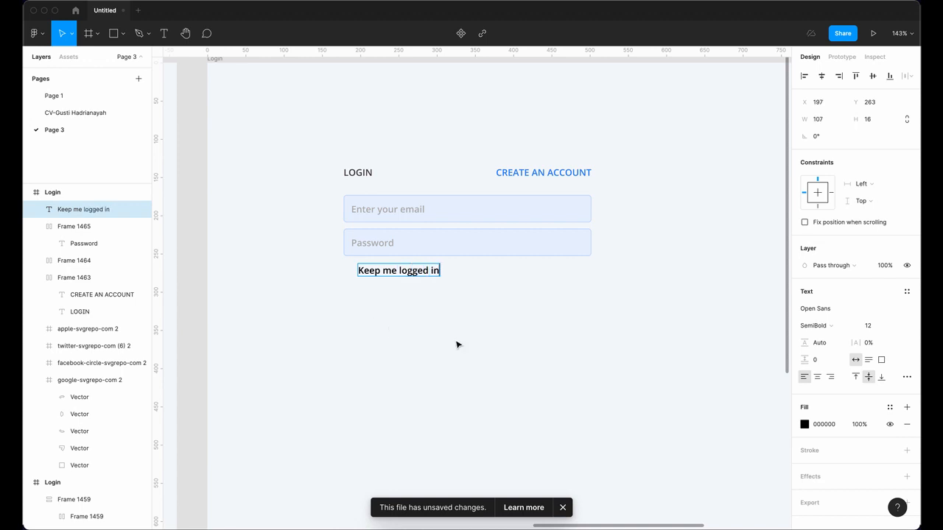
pyautogui.press('super+a')
pyautogui.click(804, 426)
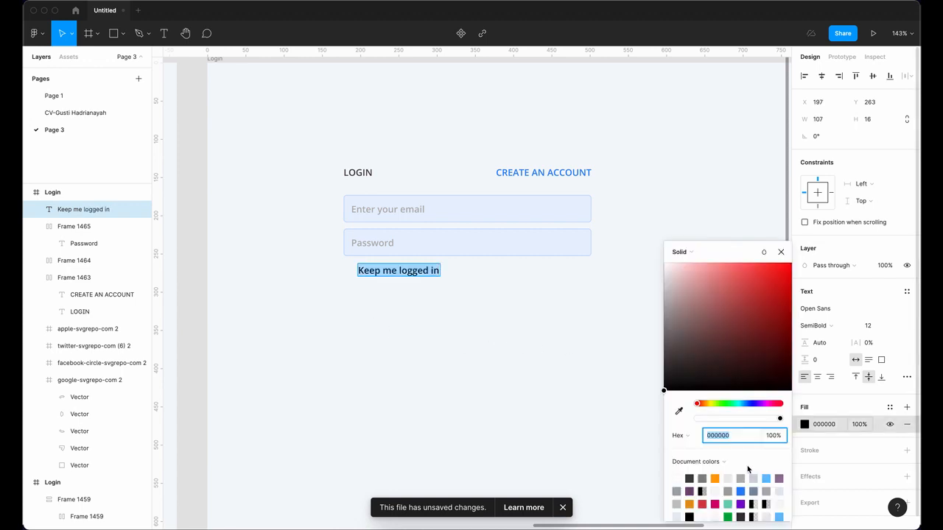
pyautogui.click(691, 478)
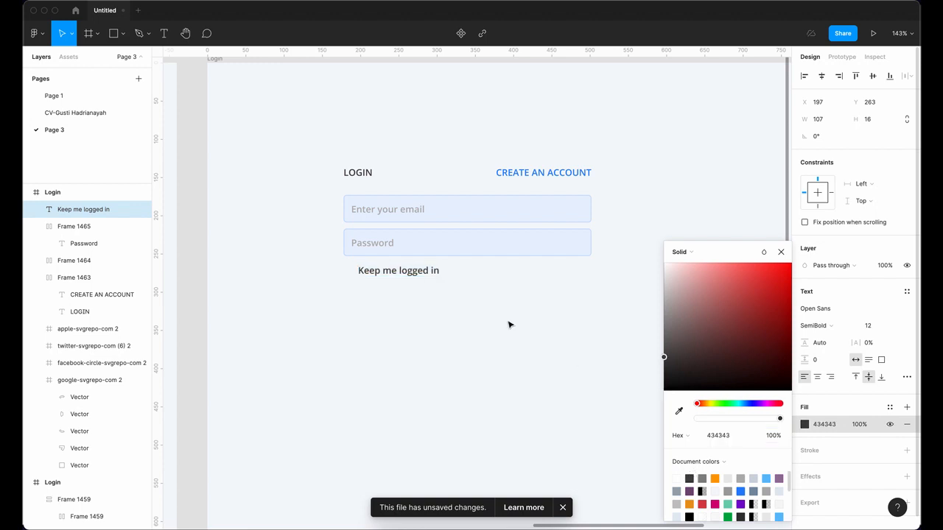
# Step: Draw a small white checkbox square with a light grey border left of the label
pyautogui.click(114, 33)
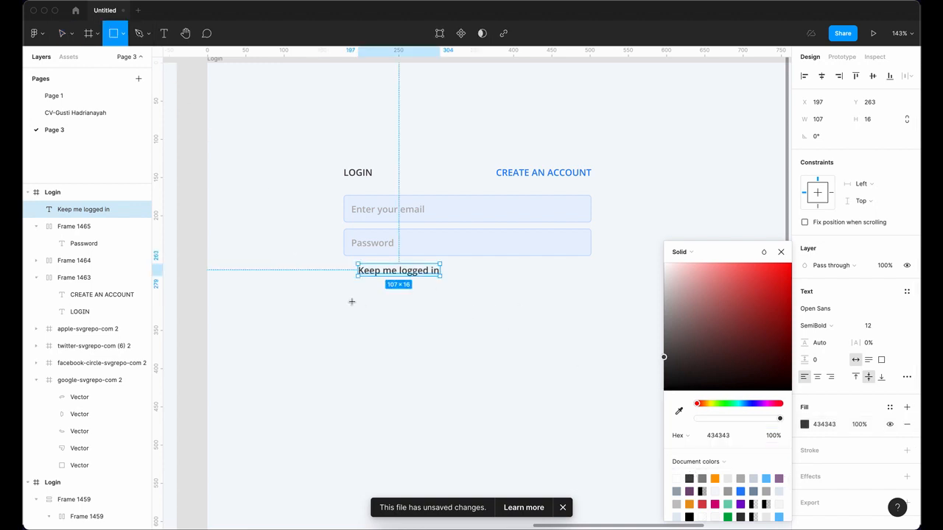
pyautogui.scroll(5, 358, 297)
pyautogui.moveTo(333, 249); pyautogui.dragTo(353, 267)
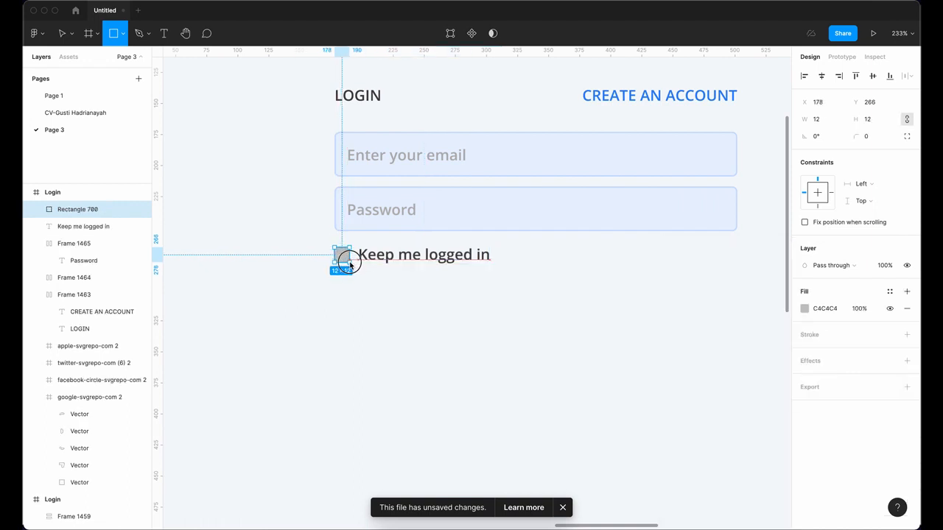
pyautogui.click(805, 309)
pyautogui.moveTo(667, 265); pyautogui.dragTo(640, 235)
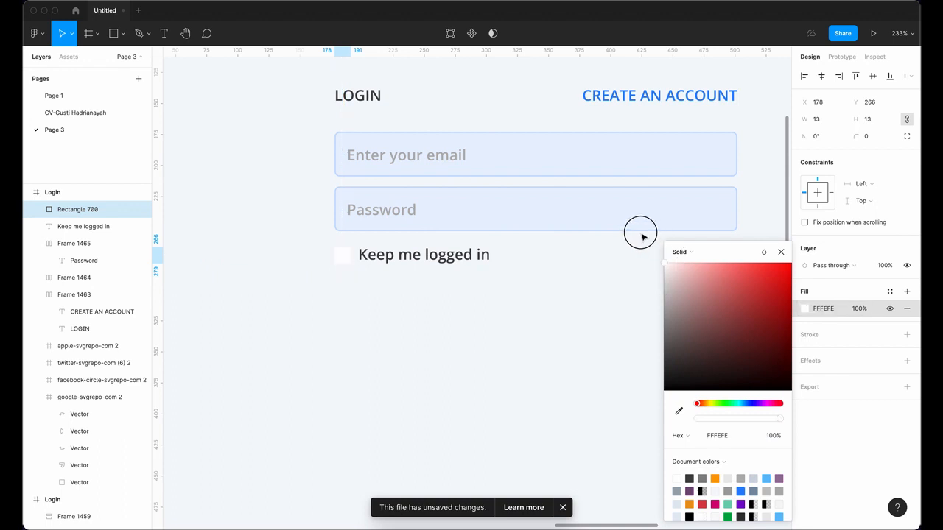
pyautogui.click(907, 335)
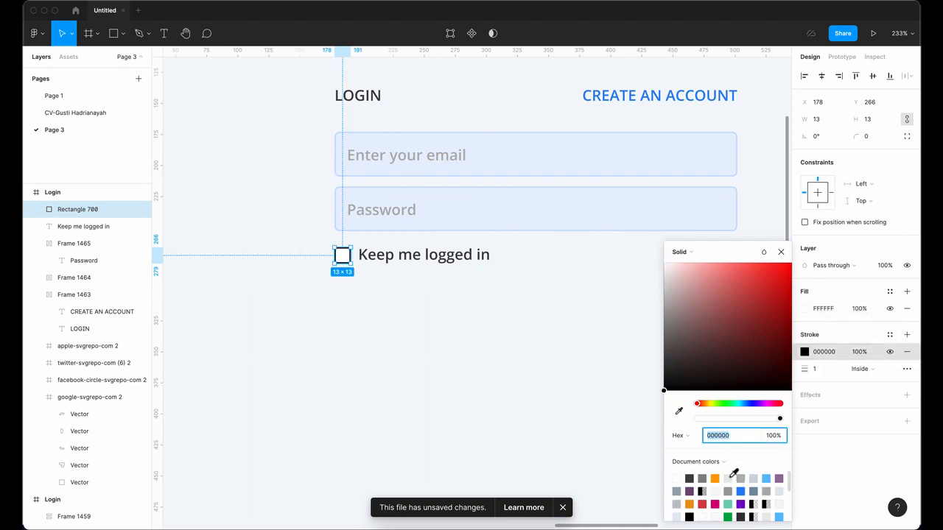
pyautogui.click(729, 478)
pyautogui.click(347, 258)
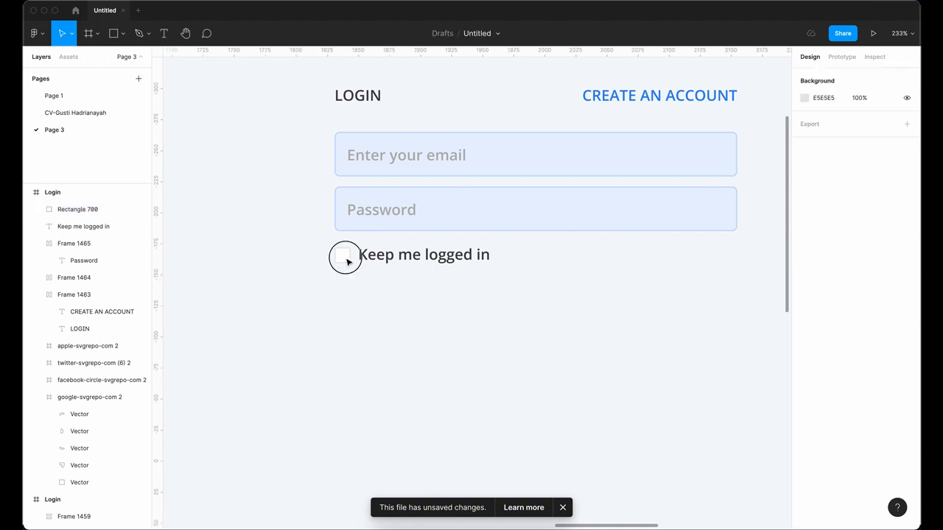
# Step: Wrap checkbox and label in a vertically centred auto-layout row and nudge it lower
pyautogui.click(343, 256)
pyautogui.keyDown('shift'); pyautogui.click(409, 257); pyautogui.keyUp('shift')
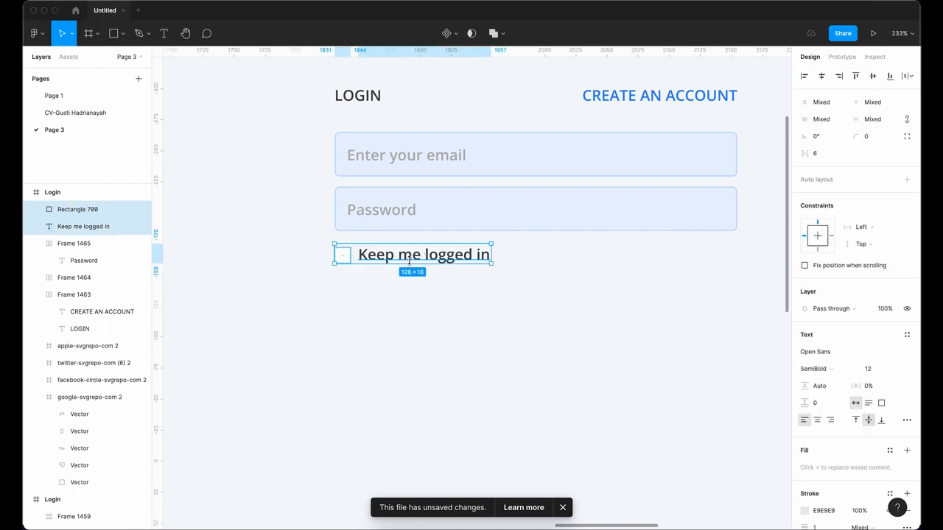
pyautogui.click(906, 180)
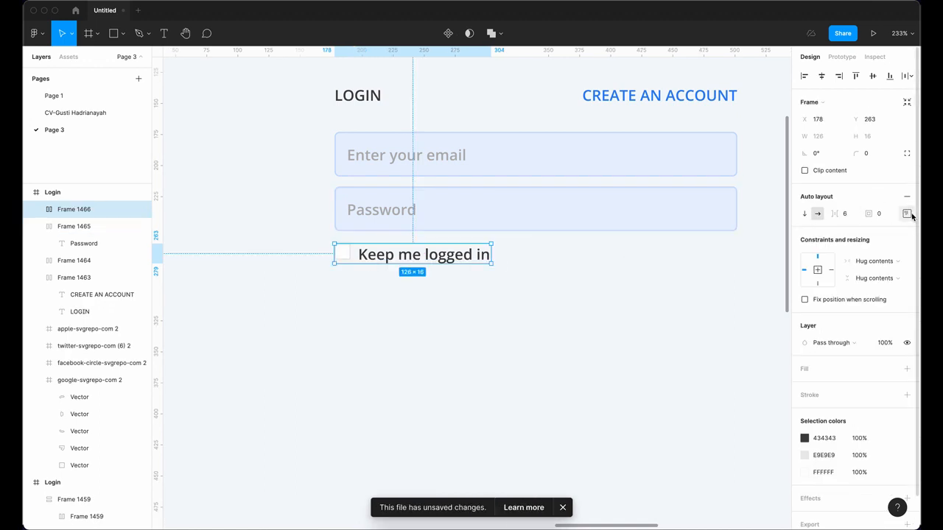
pyautogui.click(910, 214)
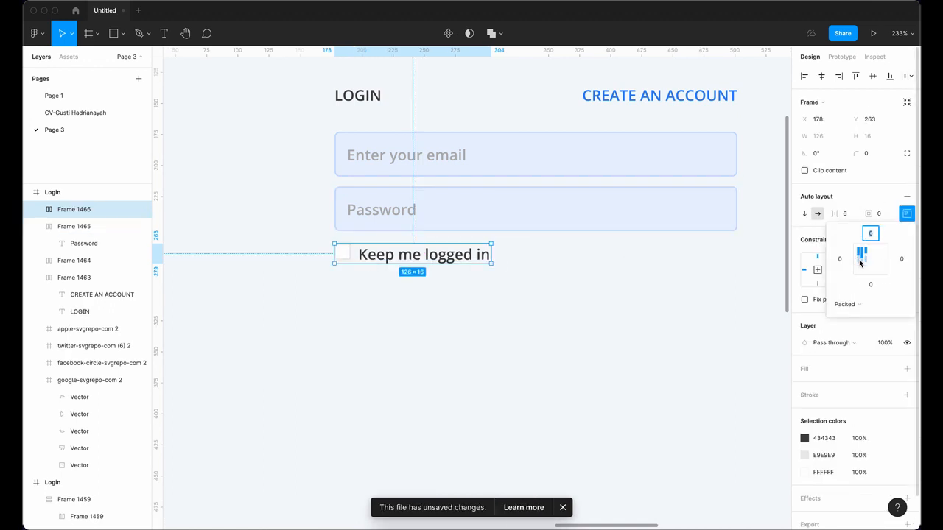
pyautogui.click(859, 261)
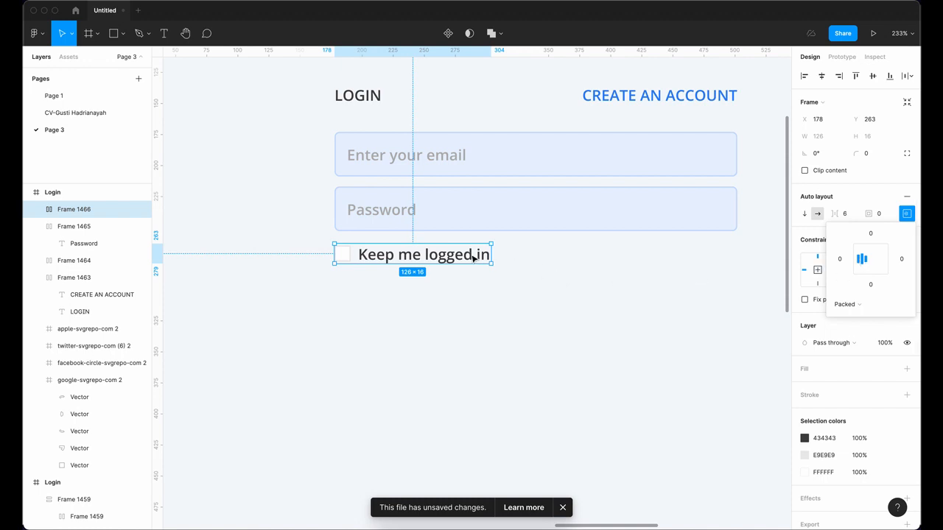
pyautogui.moveTo(473, 256); pyautogui.dragTo(473, 268)
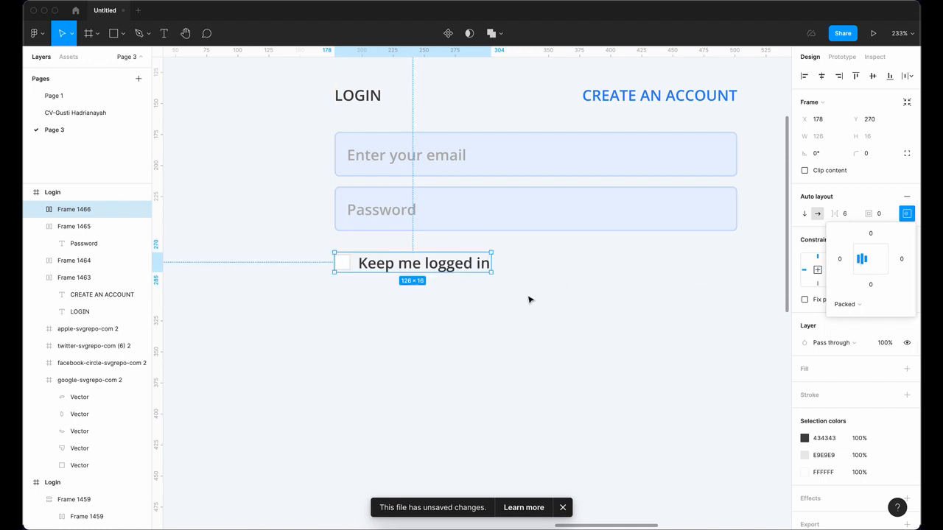
pyautogui.click(528, 300)
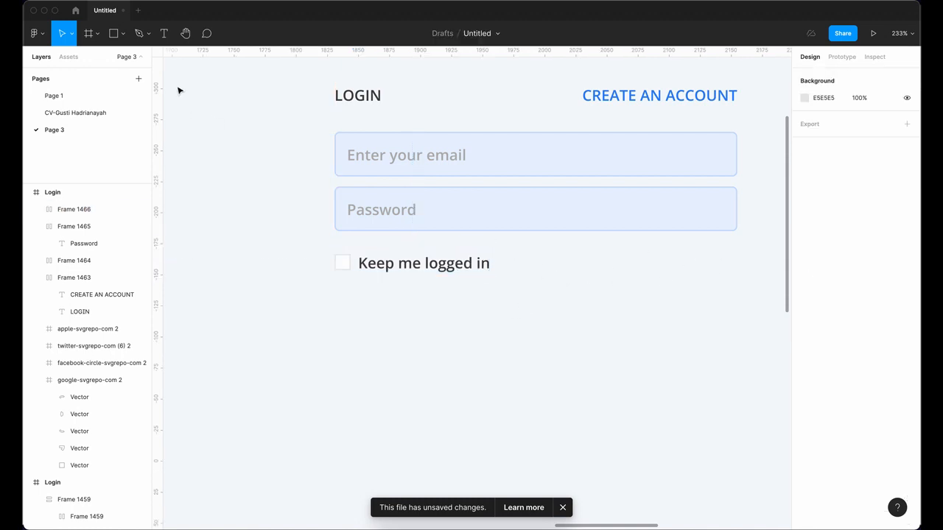
pyautogui.click(164, 33)
# Step: Add right-aligned 'Forgot Password?' text coloured blue 4285F4
pyautogui.click(536, 329)
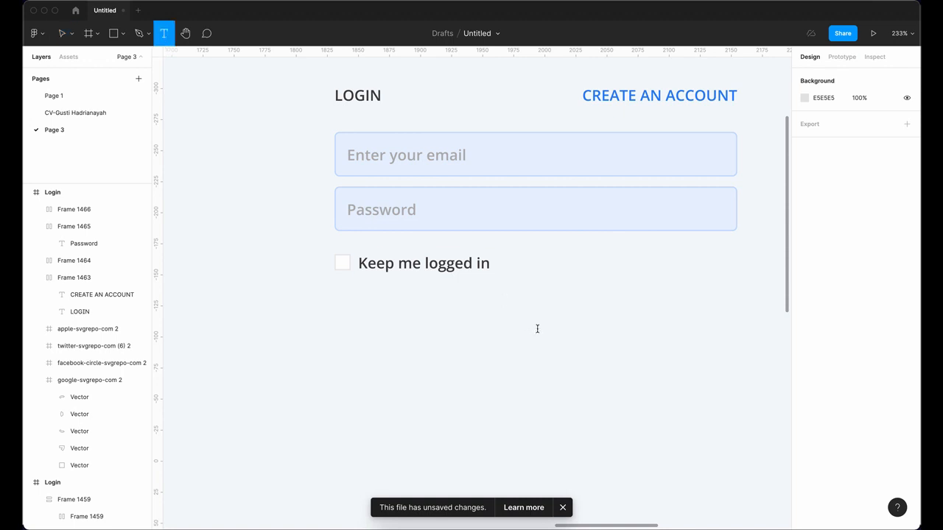
pyautogui.write('F')
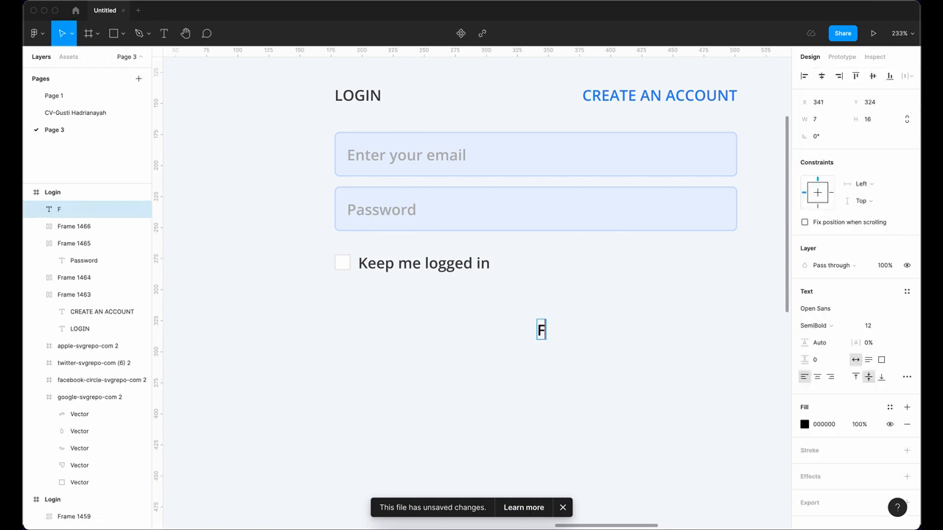
pyautogui.write('orgot Pass')
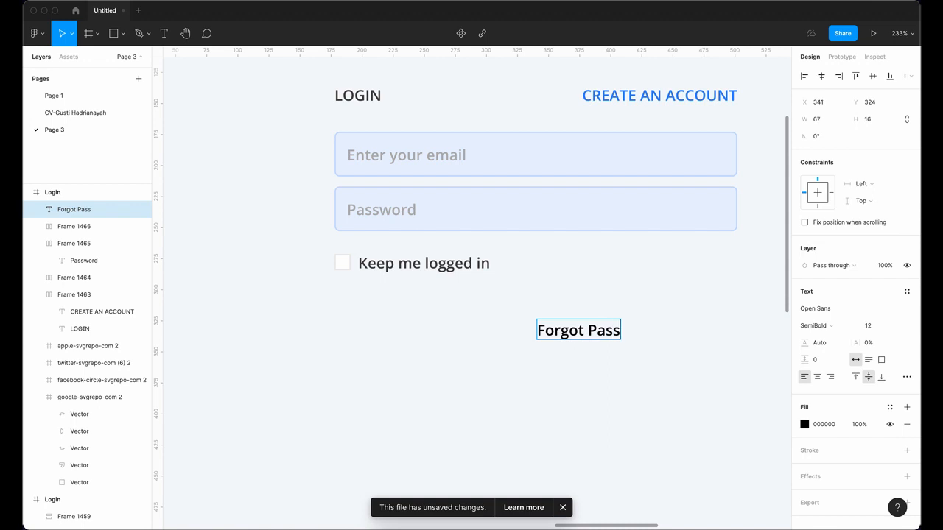
pyautogui.write('word?')
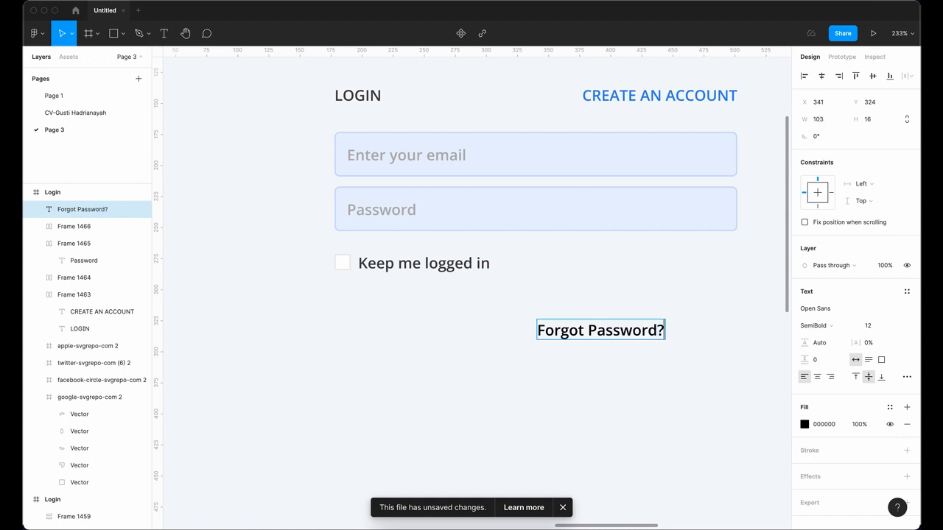
pyautogui.press('super+a')
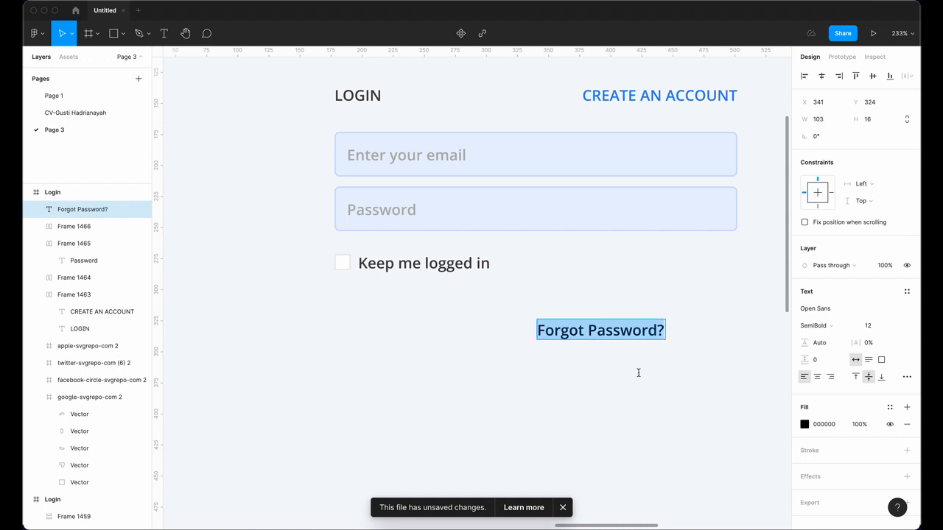
pyautogui.click(830, 376)
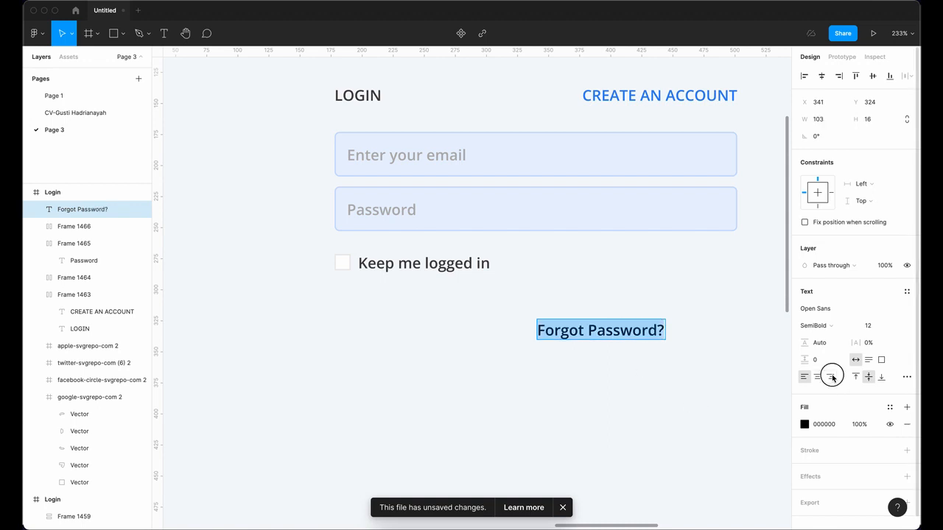
pyautogui.click(804, 425)
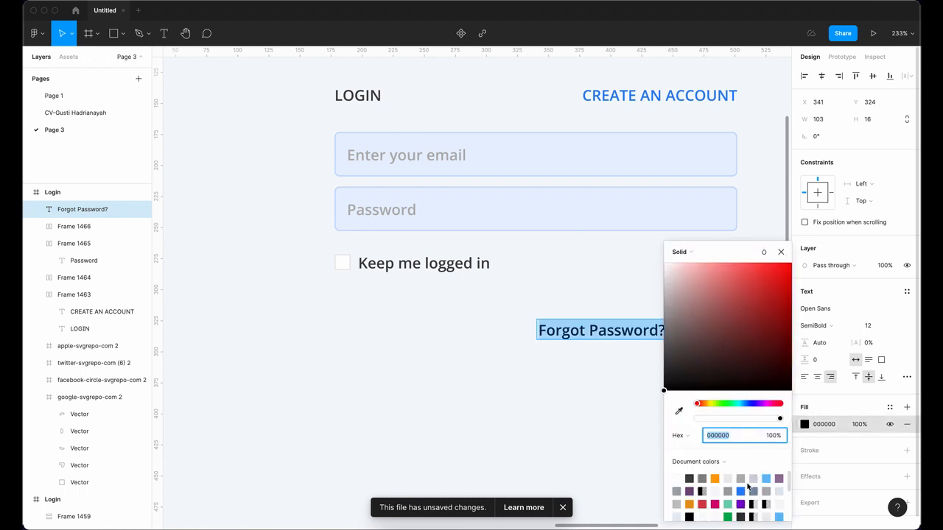
pyautogui.click(740, 491)
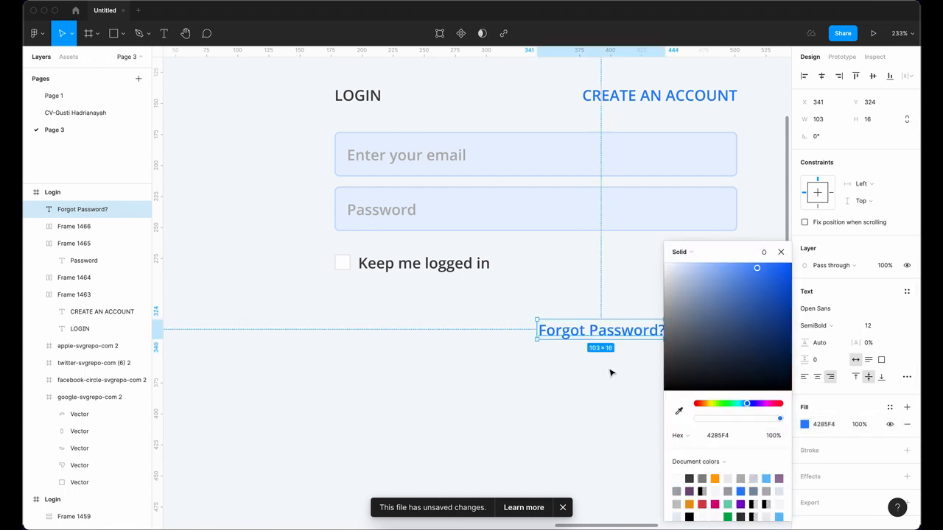
pyautogui.click(784, 255)
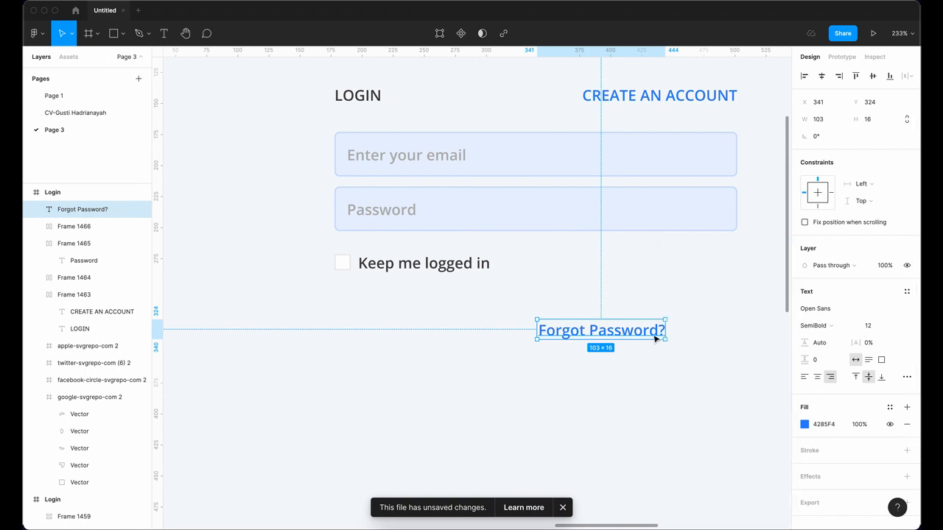
# Step: Place 'Forgot Password?' beside the checkbox row and wrap both in one auto-layout row
pyautogui.moveTo(647, 332); pyautogui.dragTo(654, 268)
pyautogui.doubleClick(652, 265)
pyautogui.click(460, 340)
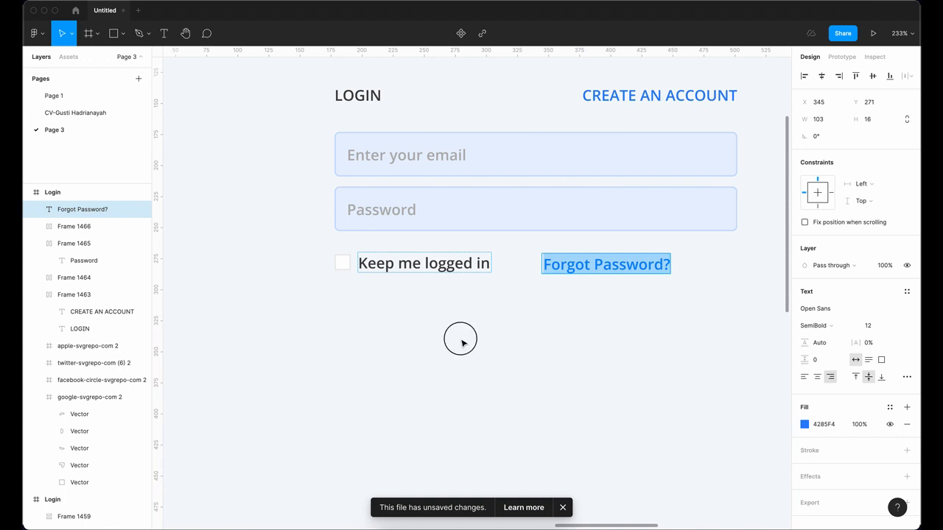
pyautogui.click(345, 266)
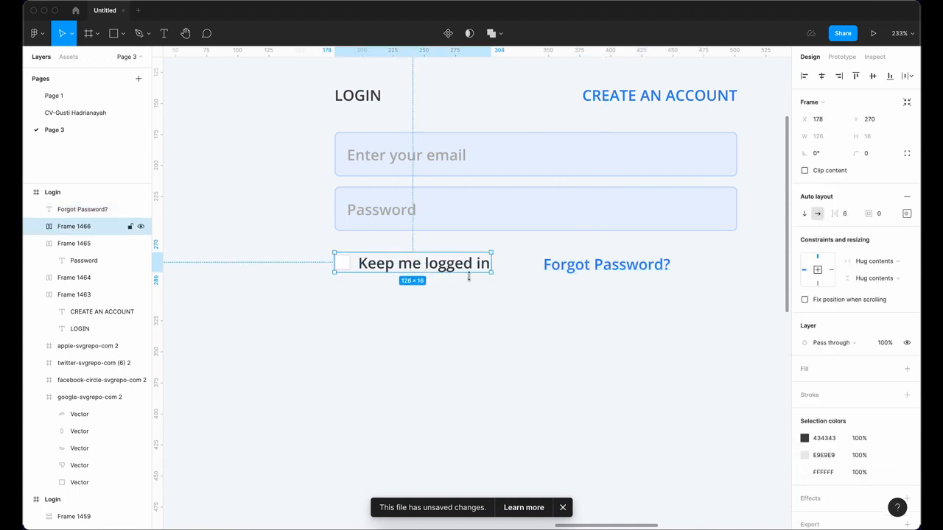
pyautogui.keyDown('shift'); pyautogui.click(598, 273); pyautogui.keyUp('shift')
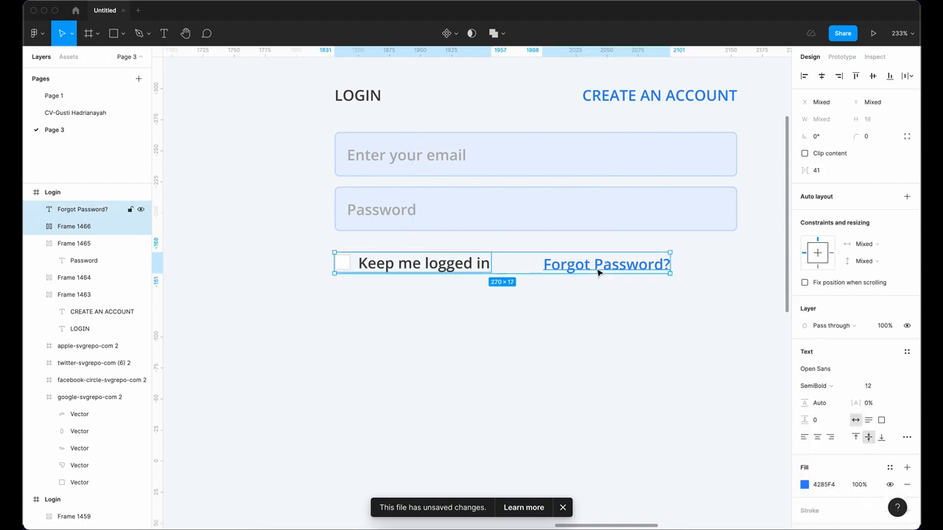
pyautogui.click(907, 197)
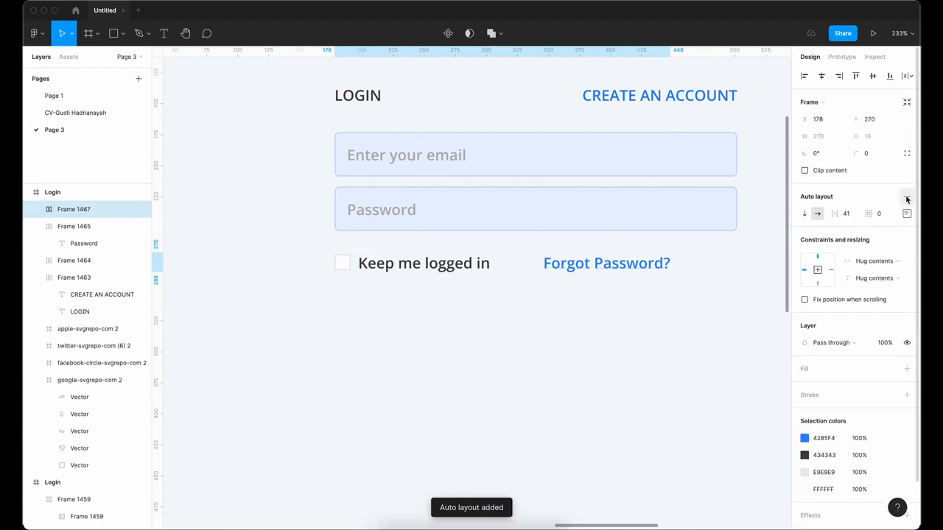
# Step: Set the 'Forgot Password?' text to Fill container width and the row spacing to 0
pyautogui.doubleClick(658, 265)
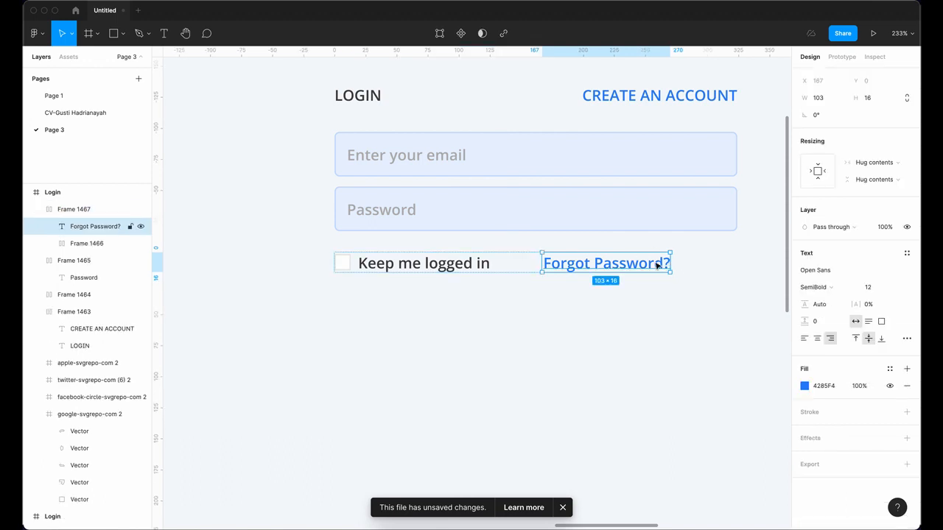
pyautogui.click(887, 163)
pyautogui.click(886, 175)
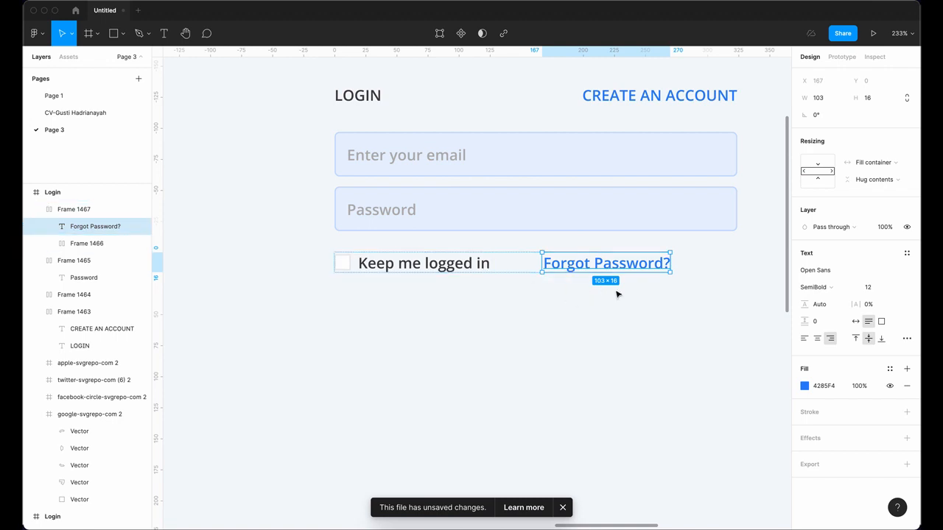
pyautogui.press('Escape')
pyautogui.click(641, 268)
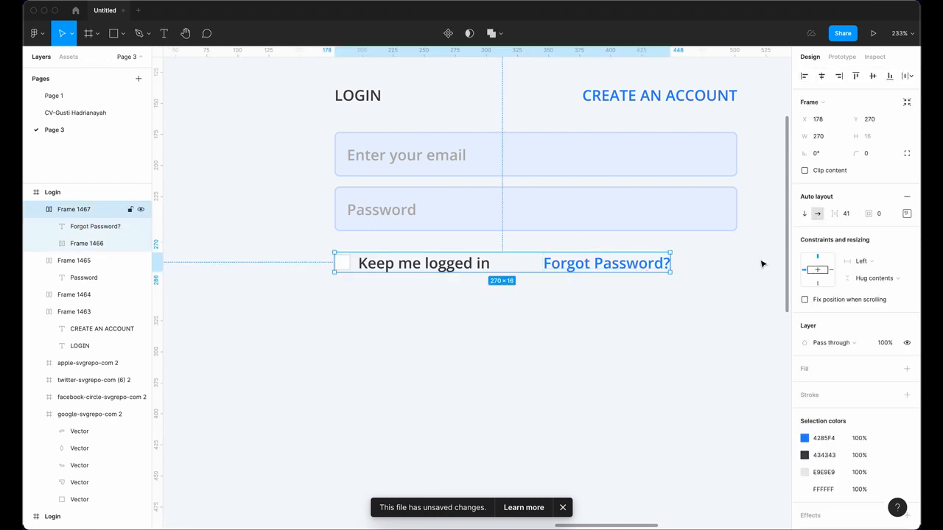
pyautogui.click(843, 213)
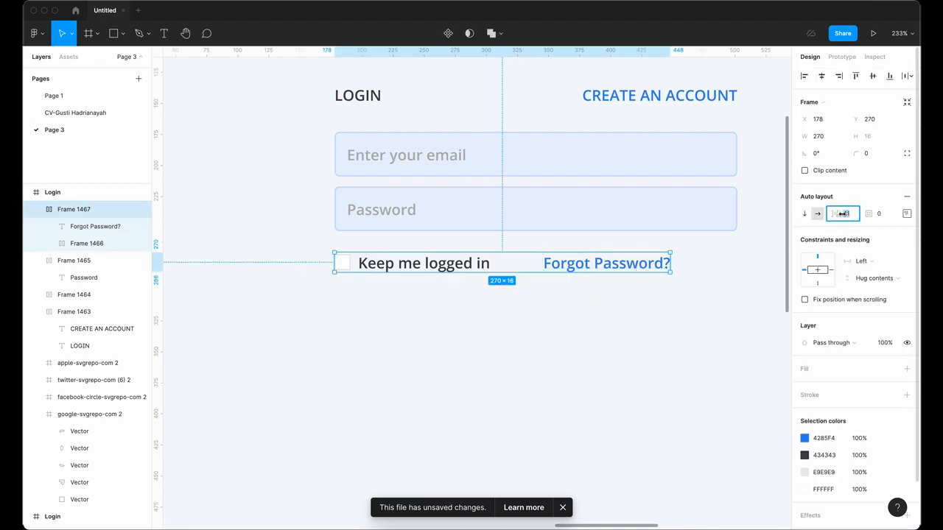
pyautogui.press('Return')
pyautogui.click(654, 330)
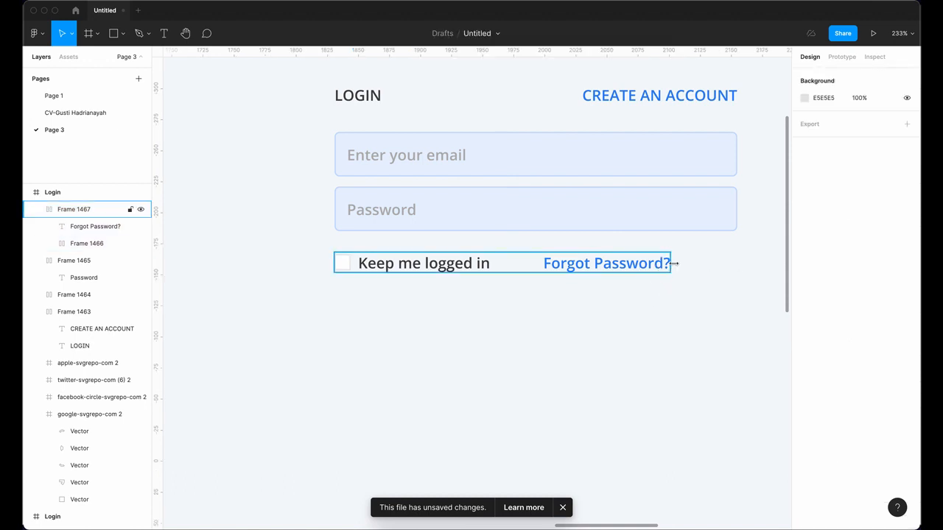
# Step: Narrow the combined checkbox and Forgot Password? row slightly
pyautogui.click(670, 263)
pyautogui.moveTo(671, 263); pyautogui.dragTo(737, 274)
pyautogui.click(649, 340)
pyautogui.scroll(-5, 606, 326)
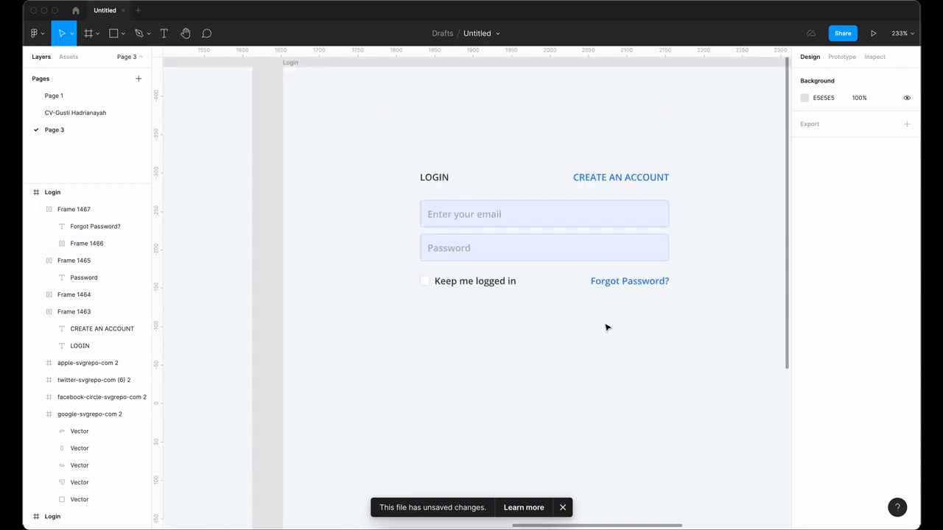
pyautogui.scroll(-2, 606, 291)
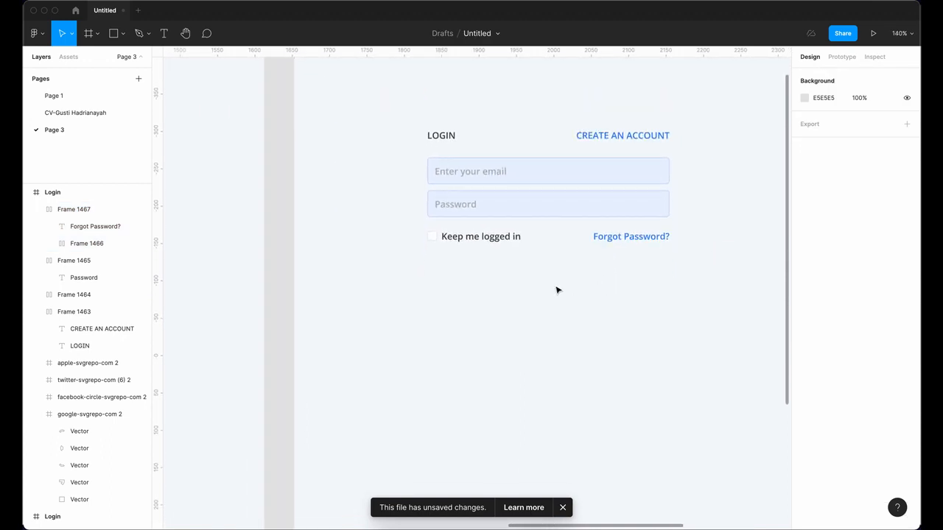
pyautogui.hscroll(3, 486, 271)
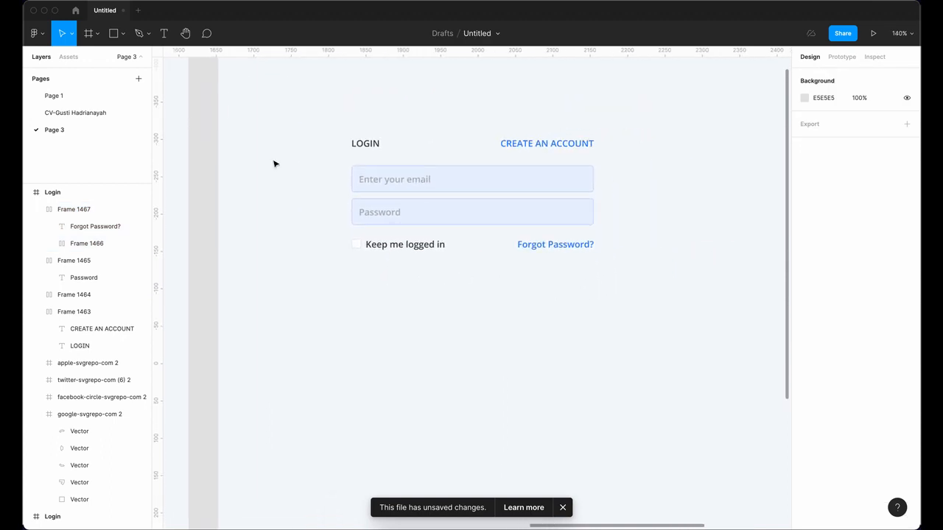
# Step: Add centre-aligned white 'LOGIN' text below the form
pyautogui.click(164, 34)
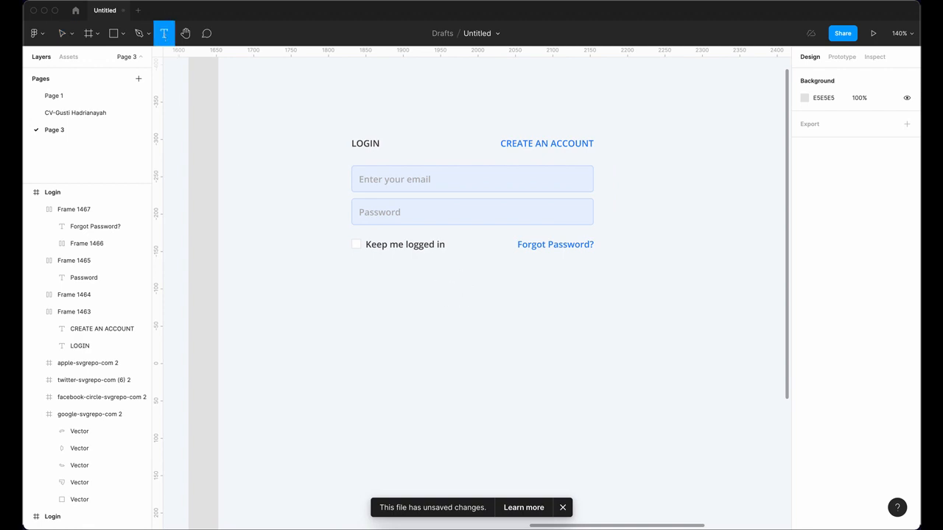
pyautogui.click(454, 287)
pyautogui.write('LOGIN')
pyautogui.press('Escape')
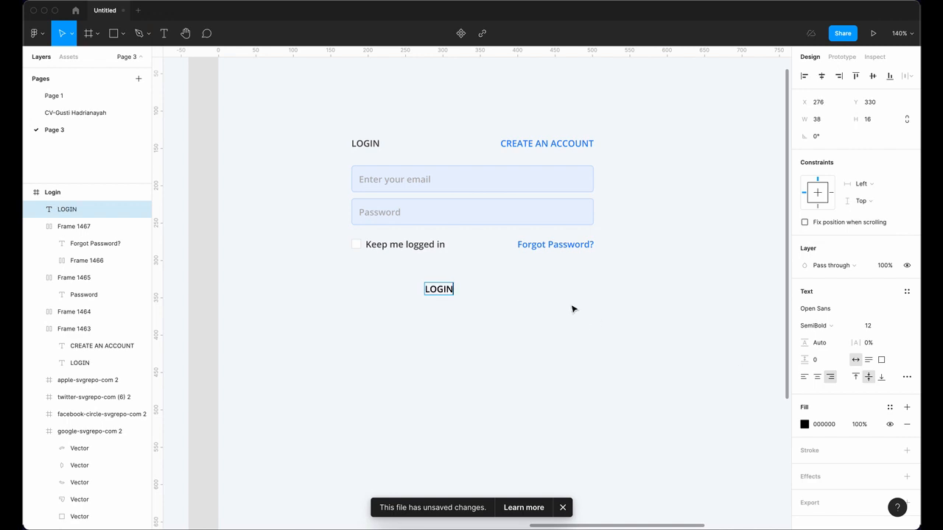
pyautogui.click(818, 377)
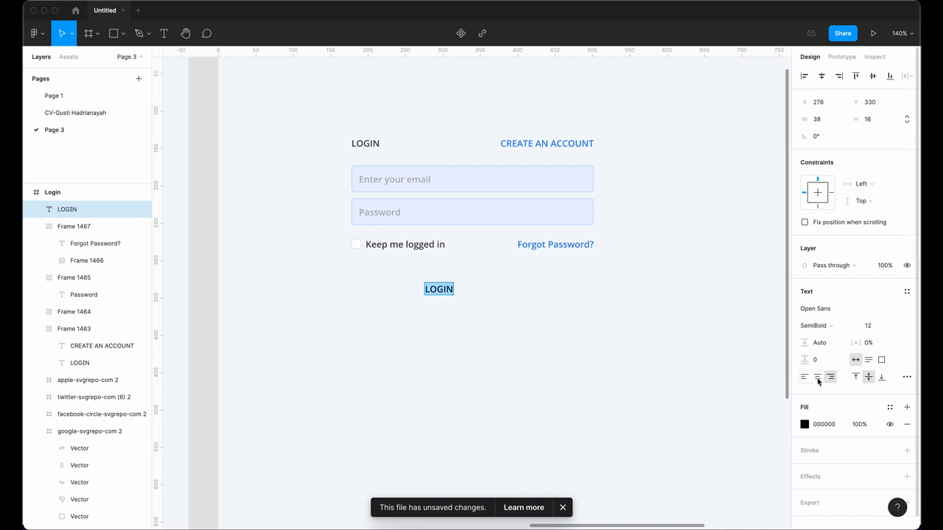
pyautogui.click(805, 425)
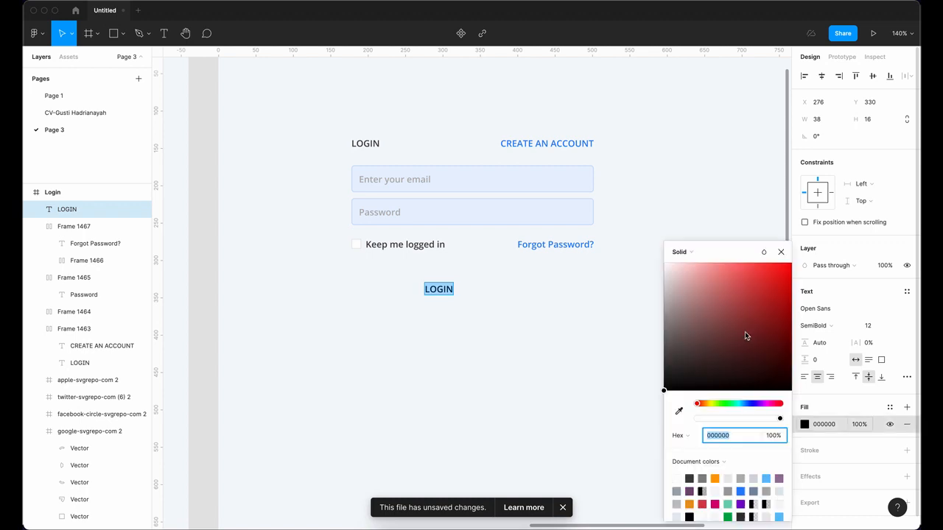
pyautogui.moveTo(697, 292); pyautogui.dragTo(629, 227)
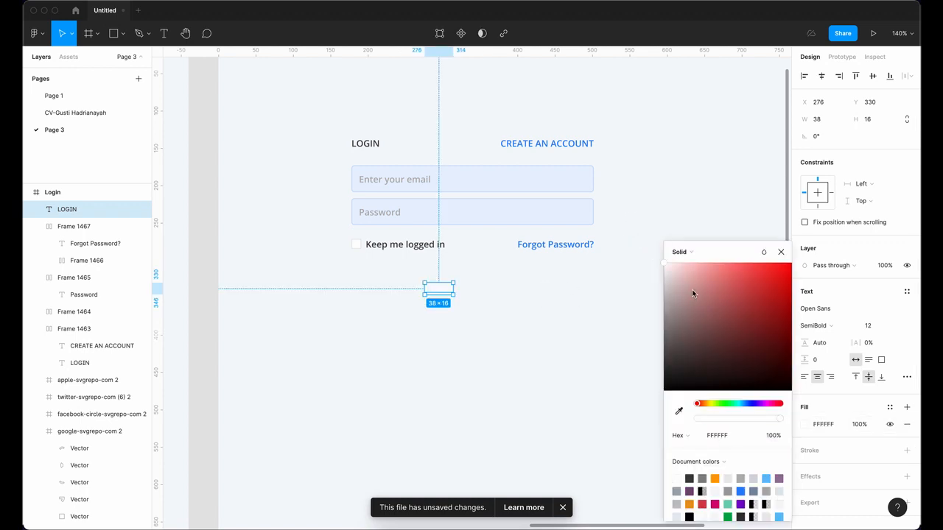
pyautogui.click(781, 252)
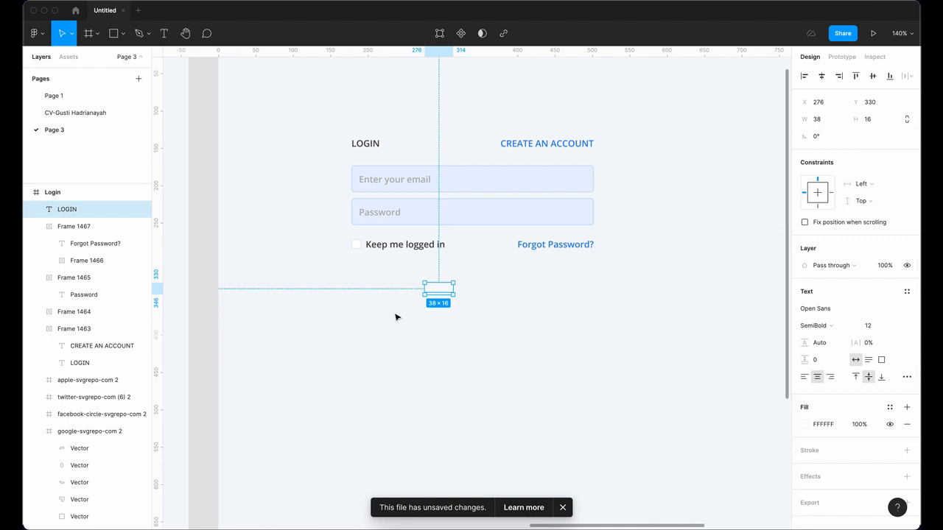
# Step: Wrap LOGIN in an auto-layout frame filled with the reference button's green 59C2A3
pyautogui.hotkey('shift', 'a')
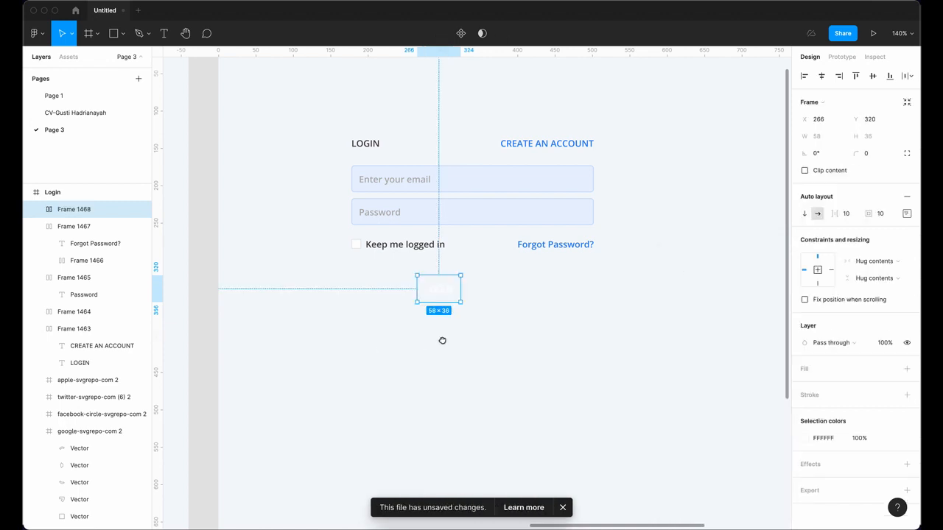
pyautogui.hscroll(-3, 535, 327)
pyautogui.scroll(-5, 535, 327)
pyautogui.hscroll(-5, 600, 329)
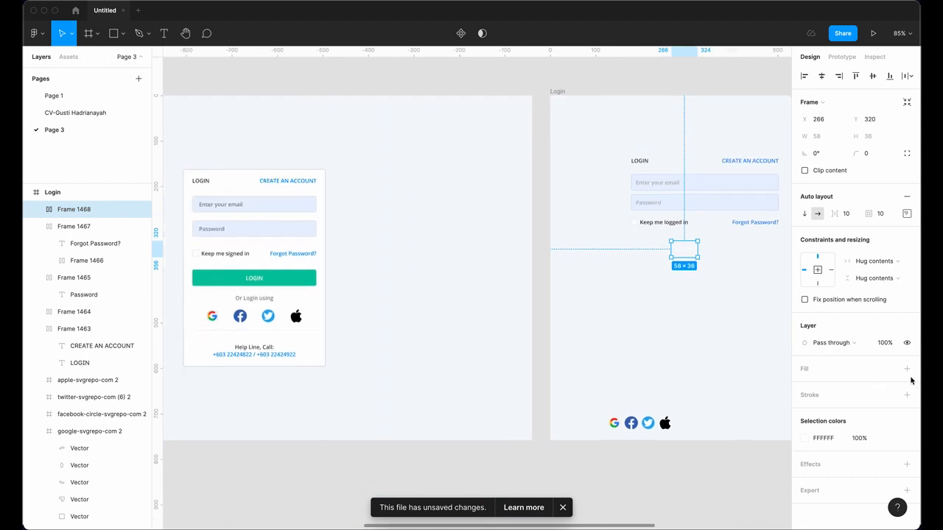
pyautogui.click(906, 369)
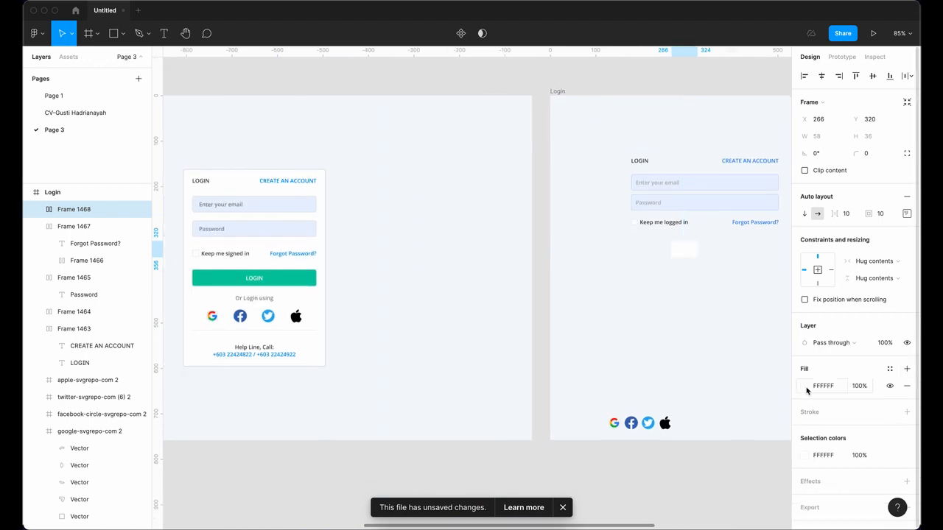
pyautogui.click(804, 386)
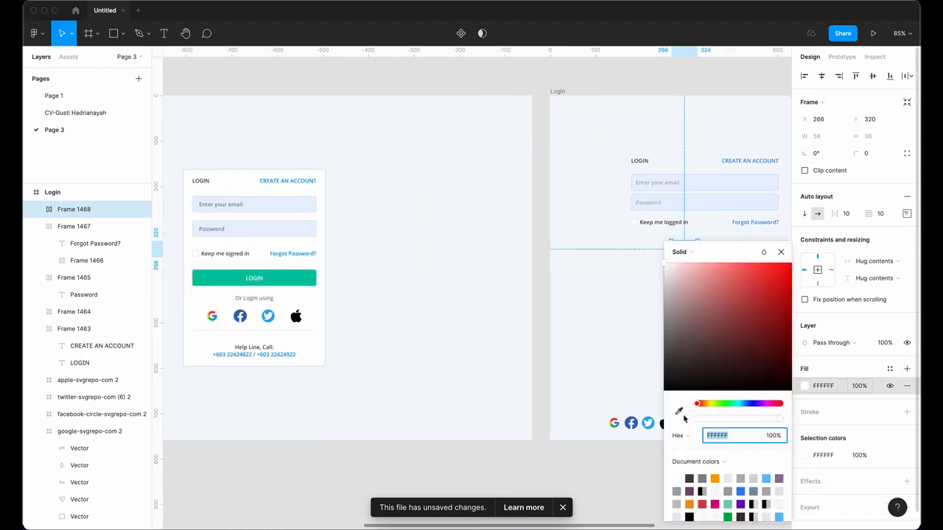
pyautogui.click(678, 410)
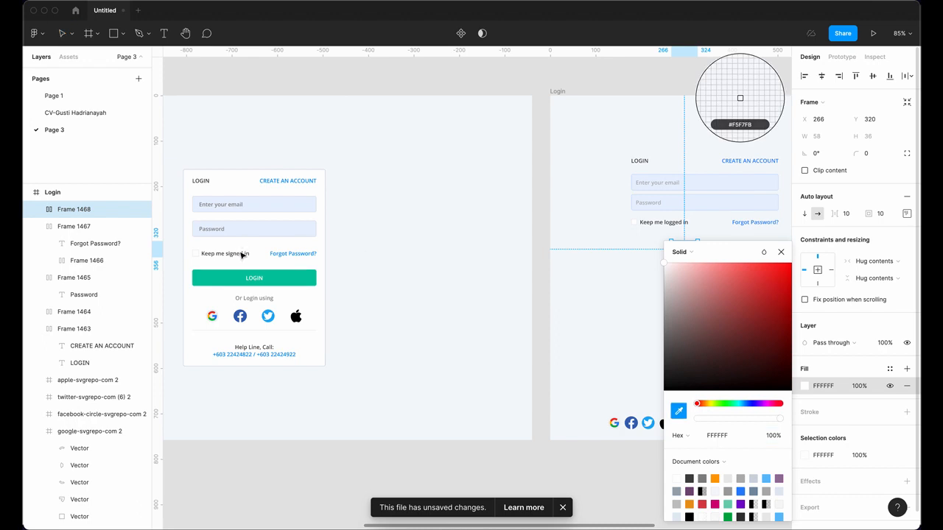
pyautogui.click(305, 280)
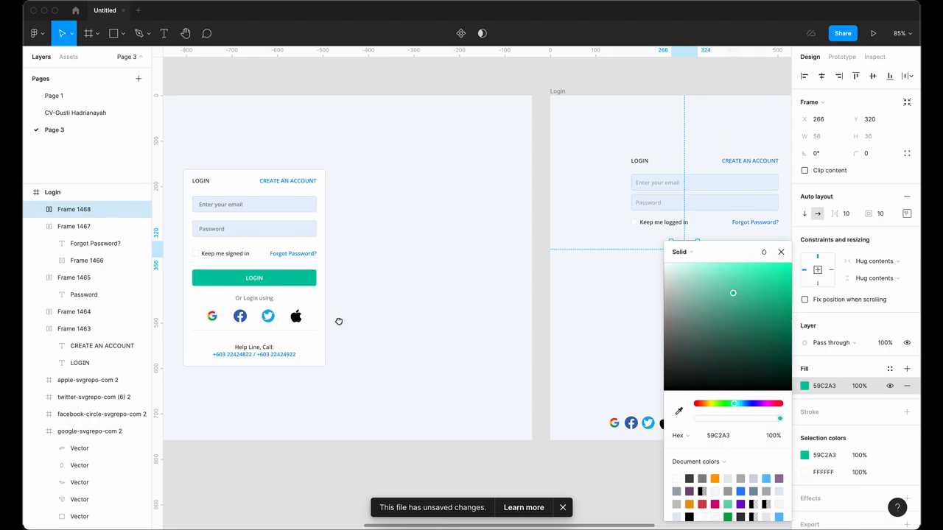
pyautogui.hscroll(5, 339, 321)
pyautogui.scroll(5, 522, 259)
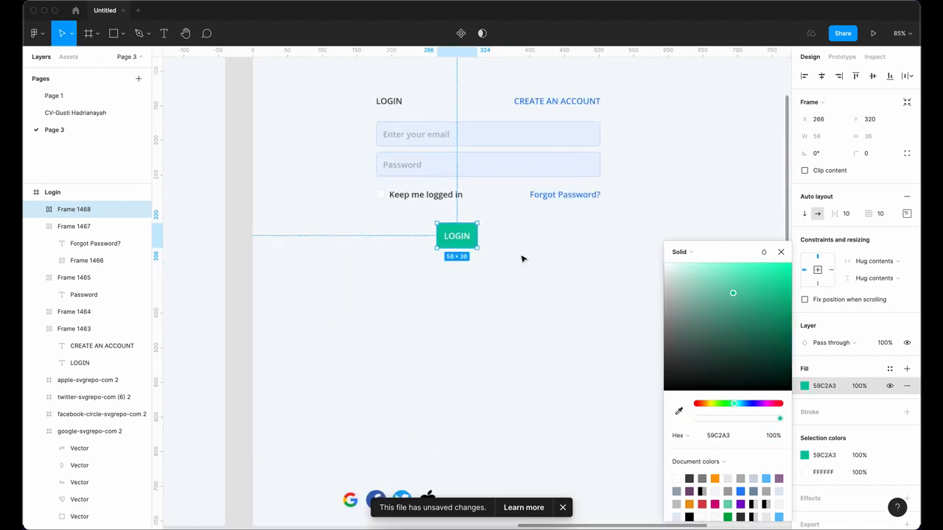
# Step: Stretch the LOGIN button both ways to the full 324 form width
pyautogui.click(782, 253)
pyautogui.moveTo(440, 263); pyautogui.dragTo(611, 257)
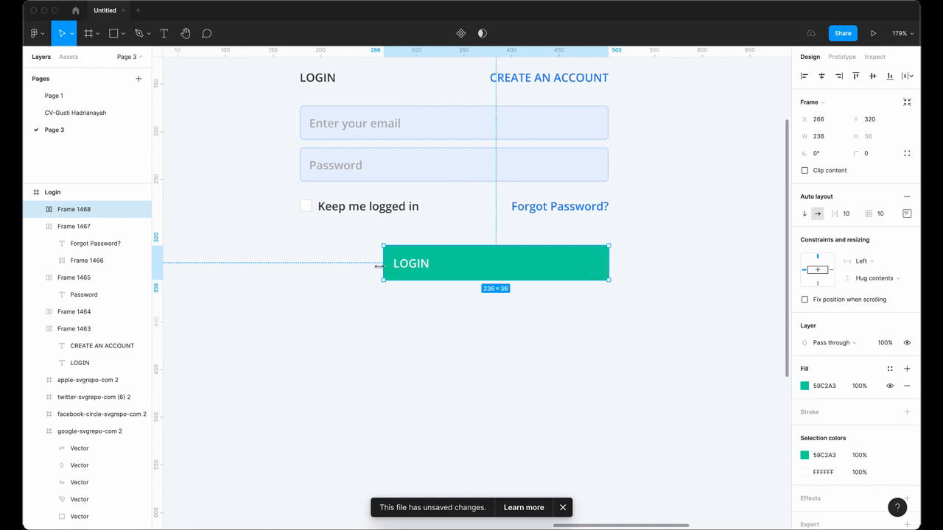
pyautogui.moveTo(378, 266); pyautogui.dragTo(299, 256)
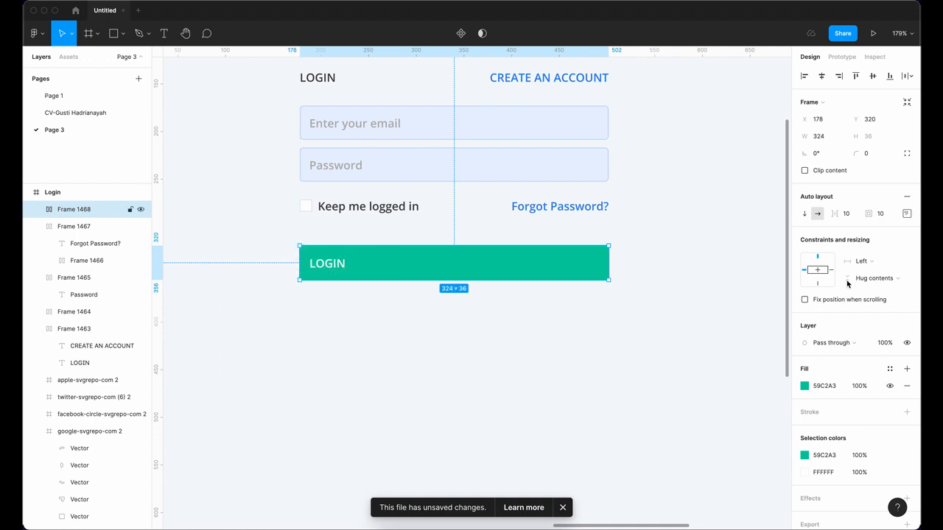
pyautogui.press('Escape')
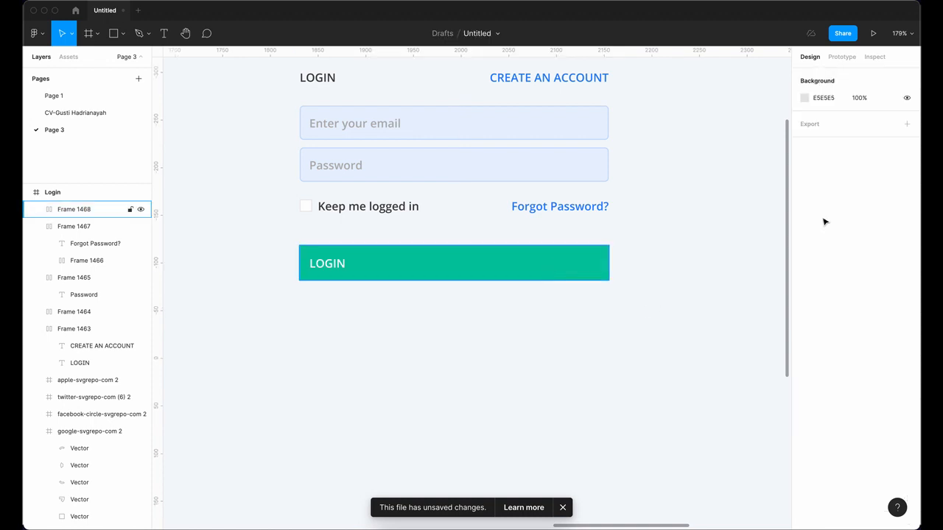
# Step: Centre the label inside the LOGIN button and set corner radius to 4
pyautogui.click(568, 269)
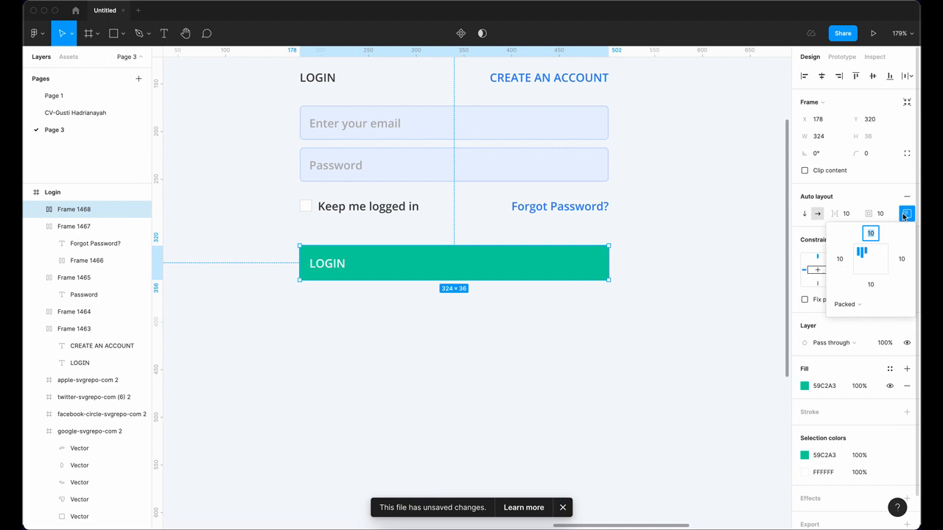
pyautogui.click(871, 259)
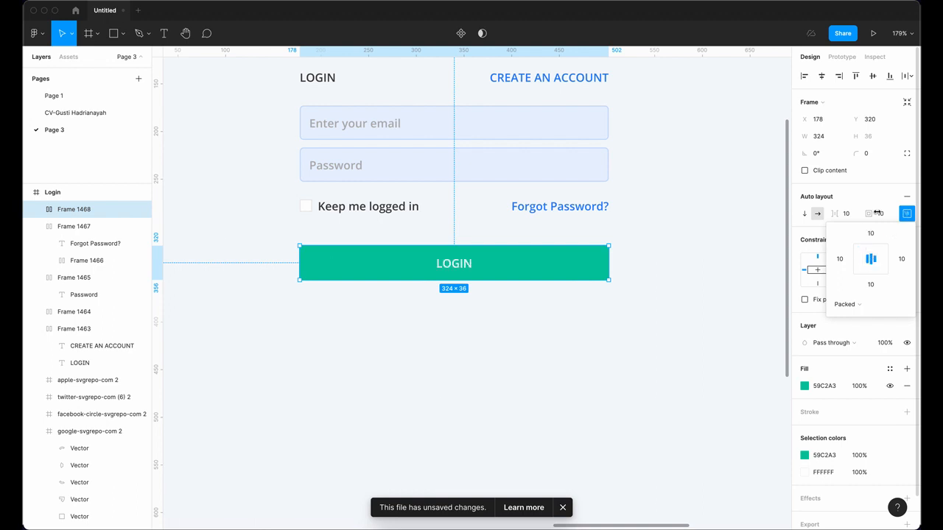
pyautogui.click(874, 156)
pyautogui.write('4')
pyautogui.press('Return')
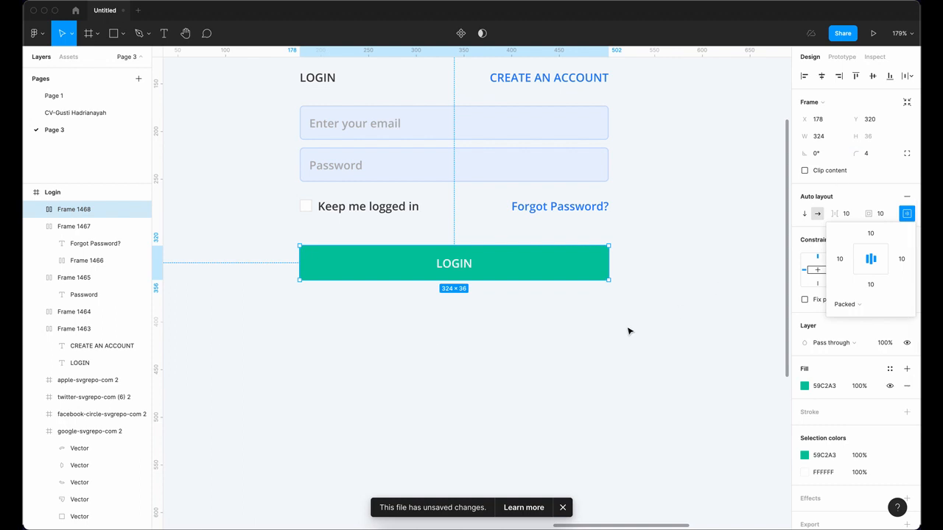
# Step: Make the LOGIN label text Bold
pyautogui.click(454, 265)
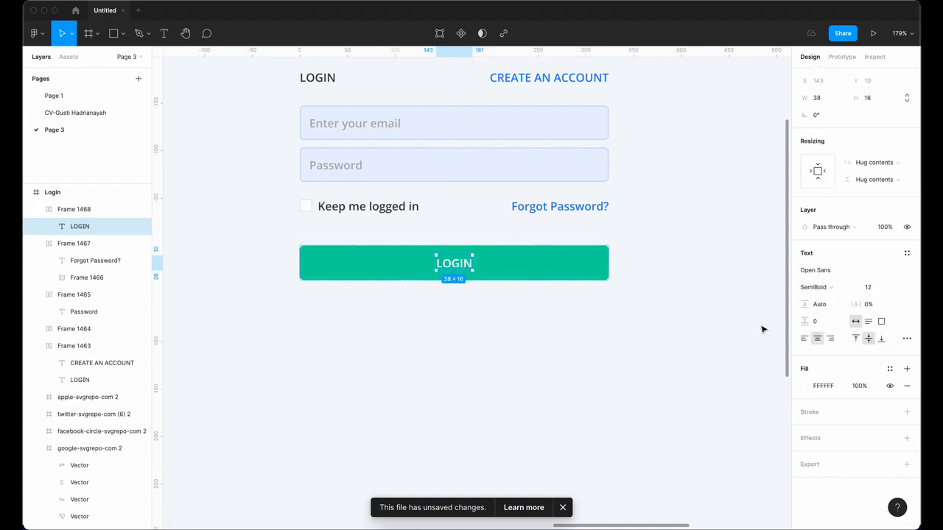
pyautogui.click(824, 289)
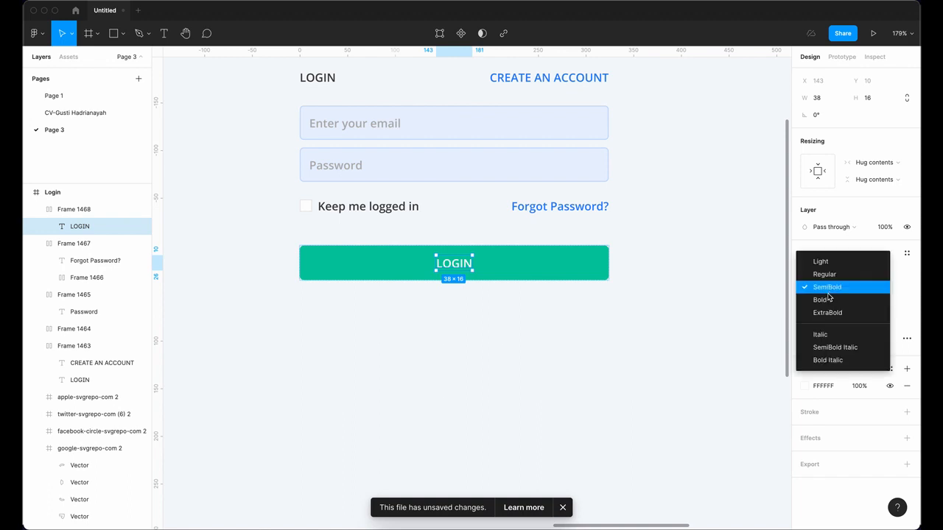
pyautogui.click(829, 300)
pyautogui.press('Escape')
pyautogui.scroll(-5, 564, 349)
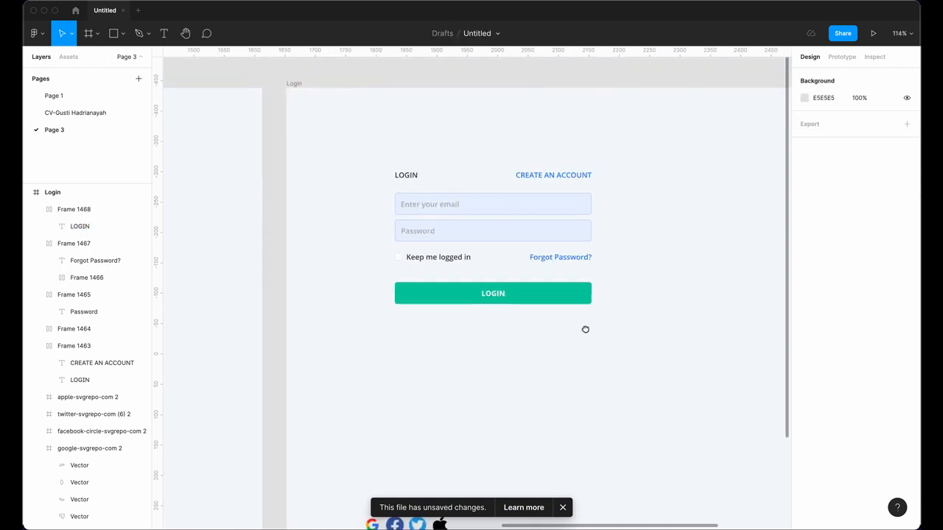
# Step: Add 'Or login using:' text below the LOGIN button in grey B2B2B2
pyautogui.moveTo(509, 347); pyautogui.dragTo(577, 311)
pyautogui.scroll(-3, 576, 310)
pyautogui.moveTo(492, 318); pyautogui.dragTo(605, 286)
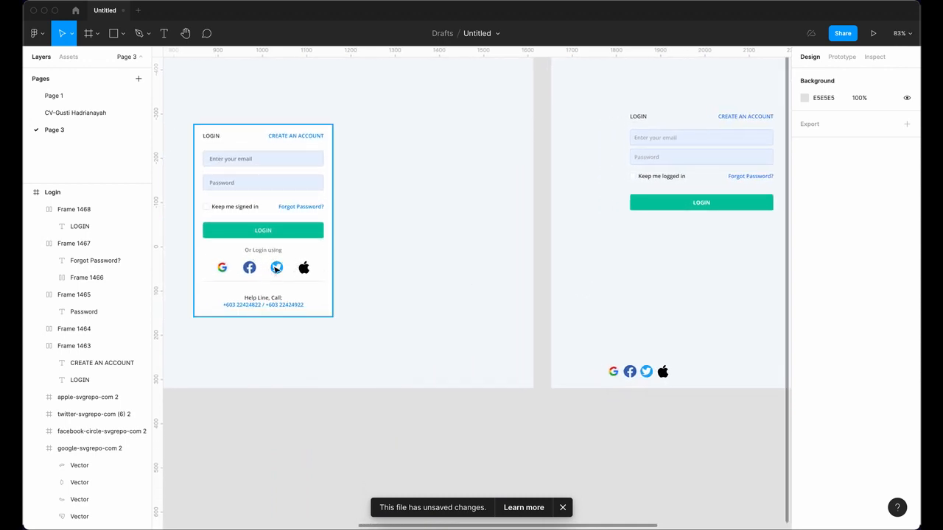
pyautogui.hscroll(6, 496, 324)
pyautogui.scroll(5, 238, 93)
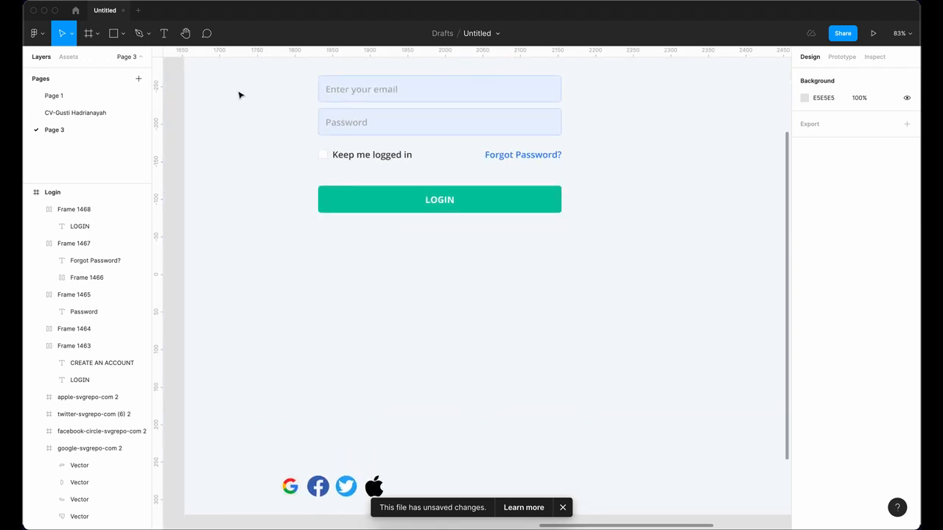
pyautogui.click(164, 34)
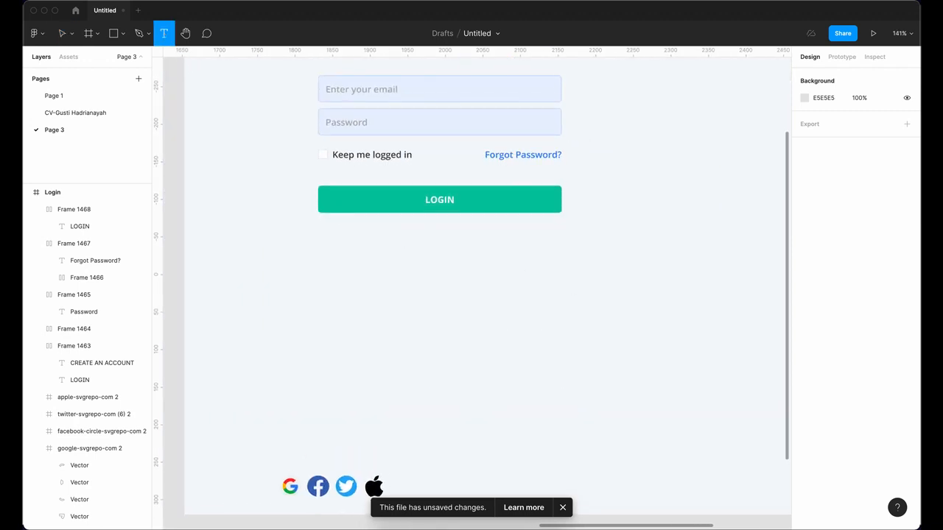
pyautogui.click(410, 234)
pyautogui.write('Or login')
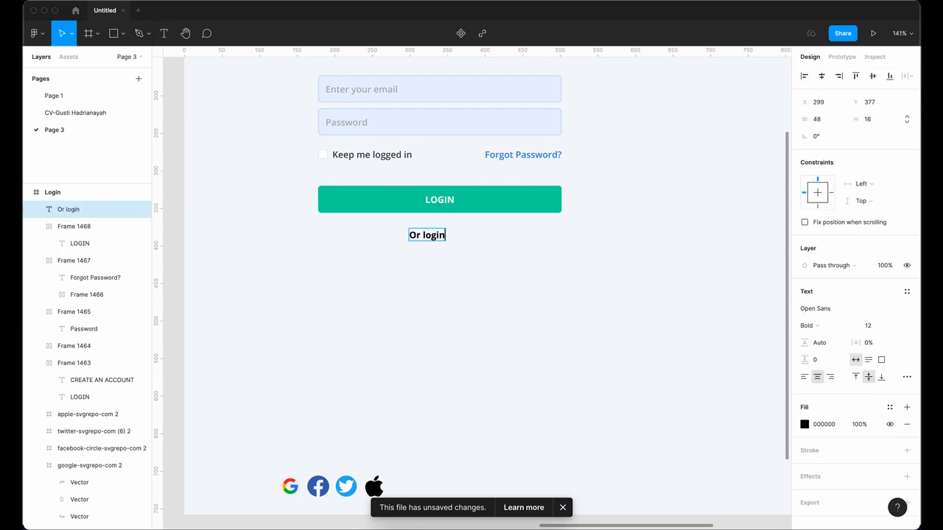
pyautogui.write(' using')
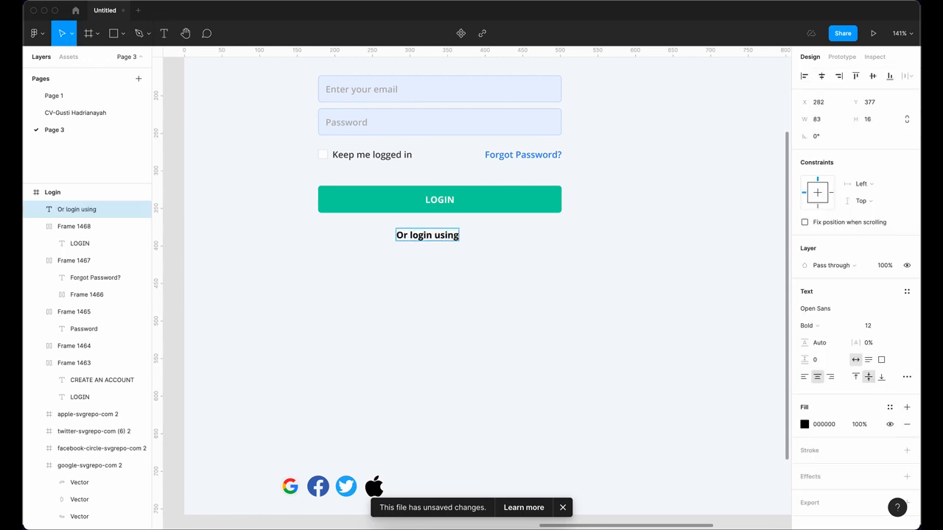
pyautogui.write(':')
pyautogui.press('super+a')
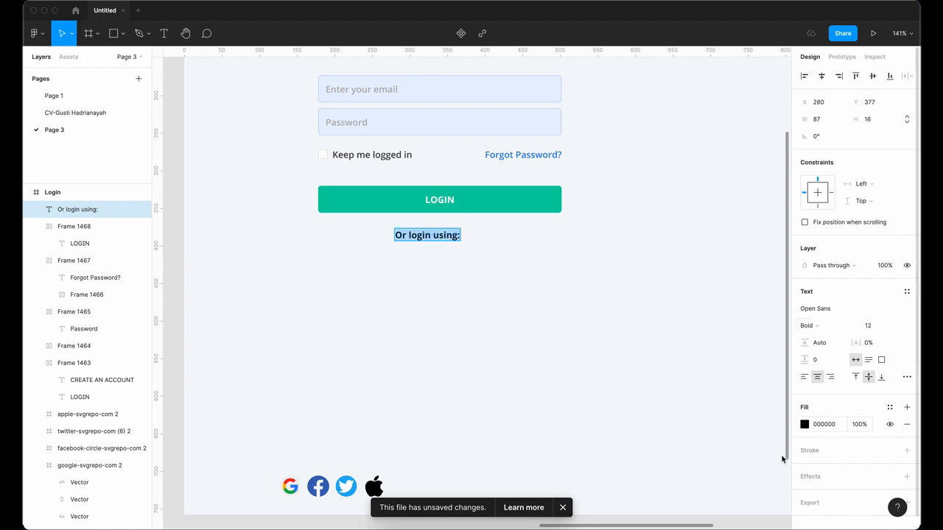
pyautogui.click(804, 424)
pyautogui.click(734, 480)
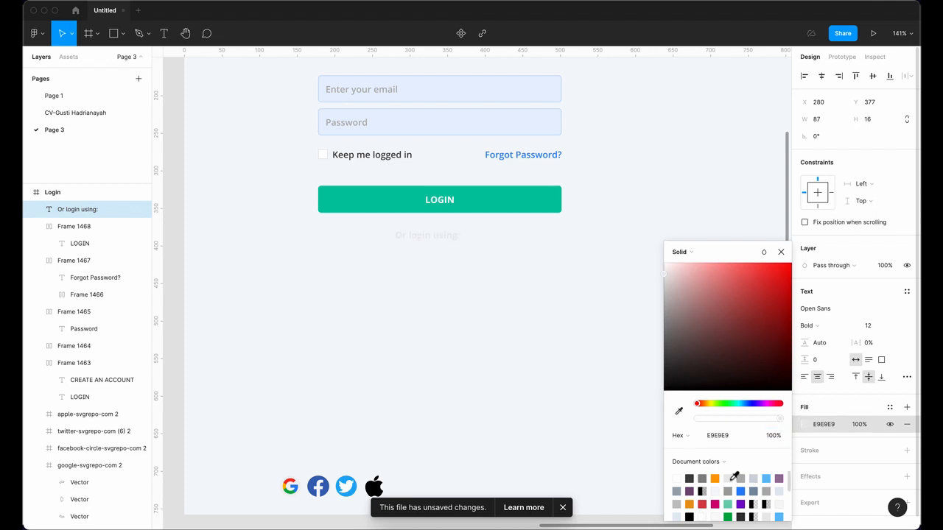
pyautogui.click(740, 479)
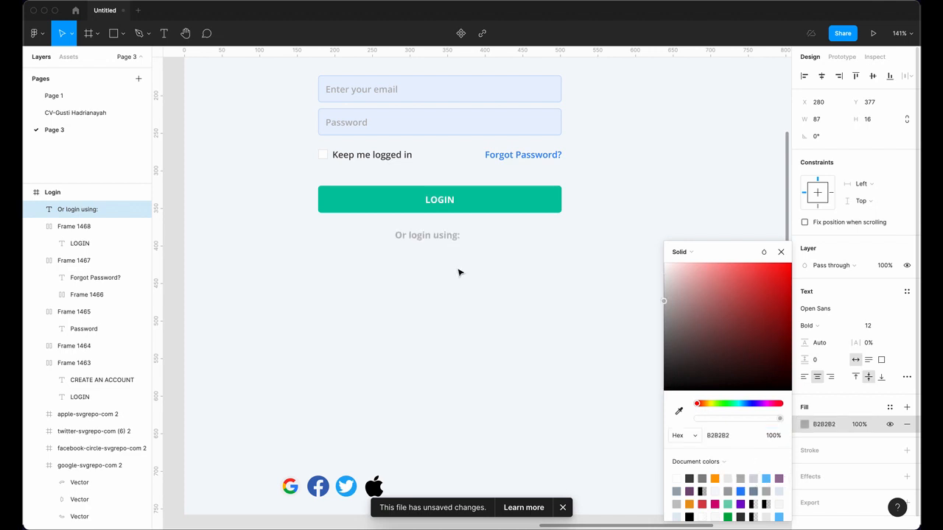
# Step: Set the 'Or login using:' text to SemiBold and centre it under the button
pyautogui.doubleClick(437, 237)
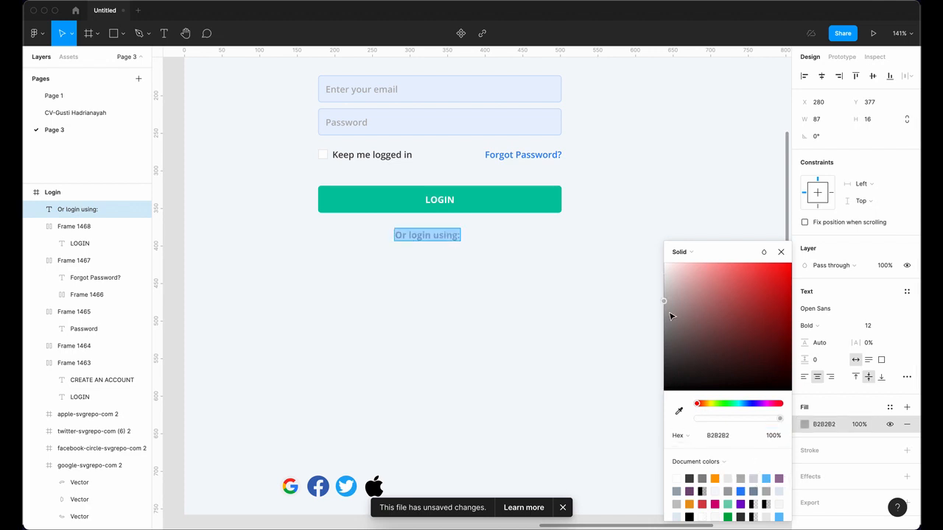
pyautogui.click(818, 329)
pyautogui.click(828, 313)
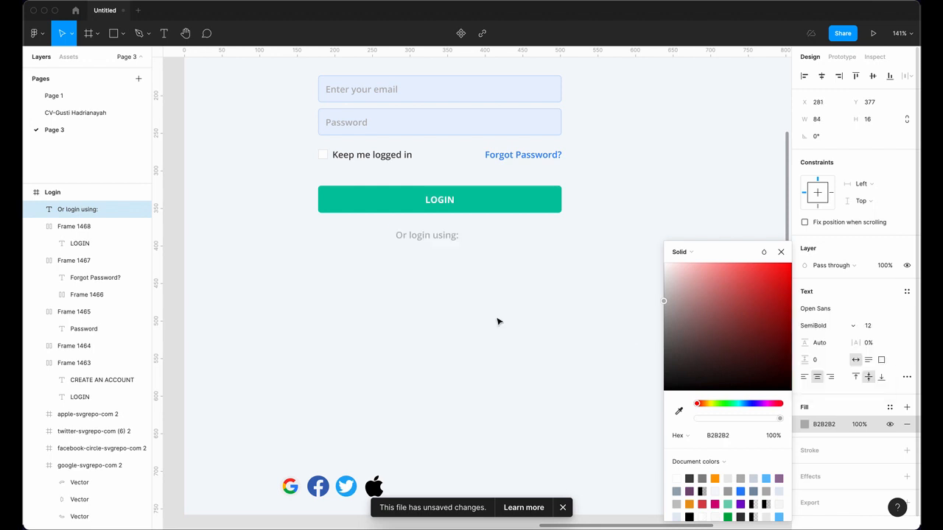
pyautogui.click(458, 275)
pyautogui.moveTo(452, 240); pyautogui.dragTo(455, 241)
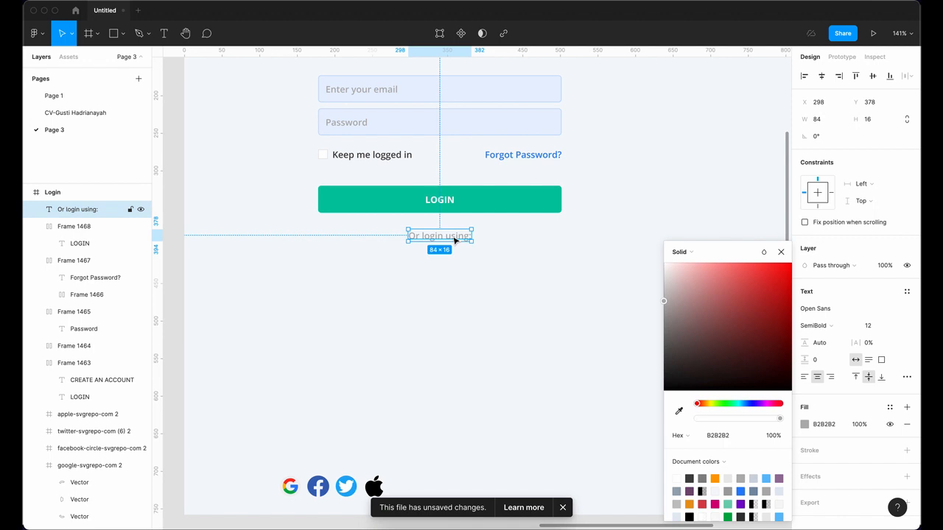
# Step: Wrap the text in an auto-layout row stretched to 324 wide with centred alignment
pyautogui.hotkey('shift', 'a')
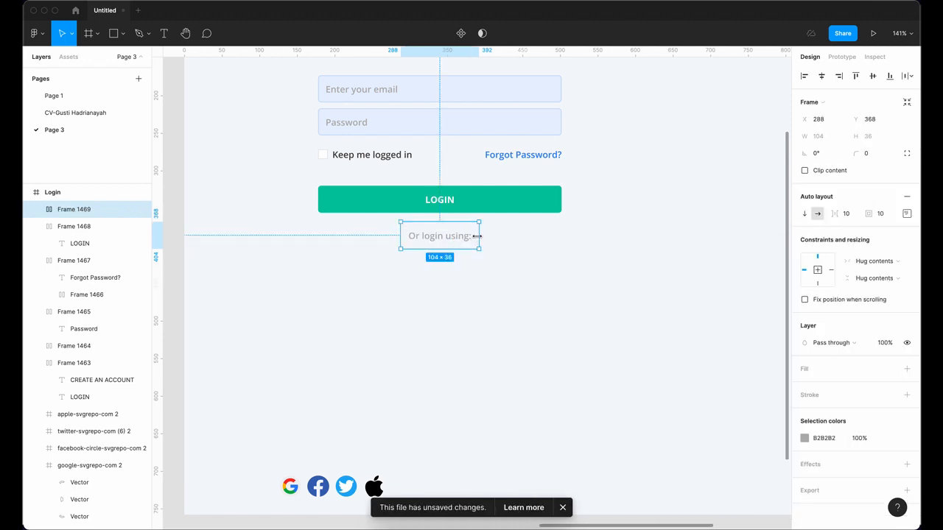
pyautogui.moveTo(477, 236); pyautogui.dragTo(562, 236)
pyautogui.moveTo(404, 240); pyautogui.dragTo(318, 236)
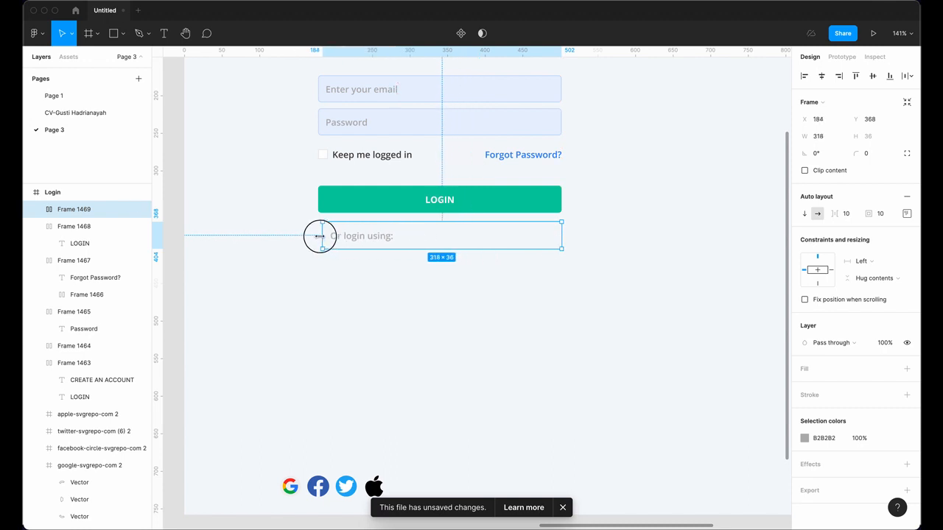
pyautogui.click(906, 214)
pyautogui.click(872, 261)
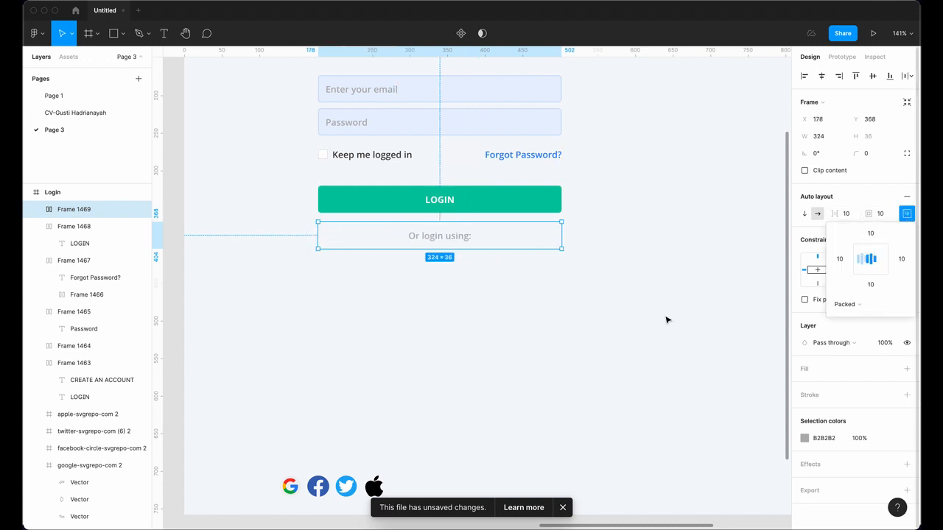
pyautogui.click(541, 330)
pyautogui.scroll(-3, 520, 263)
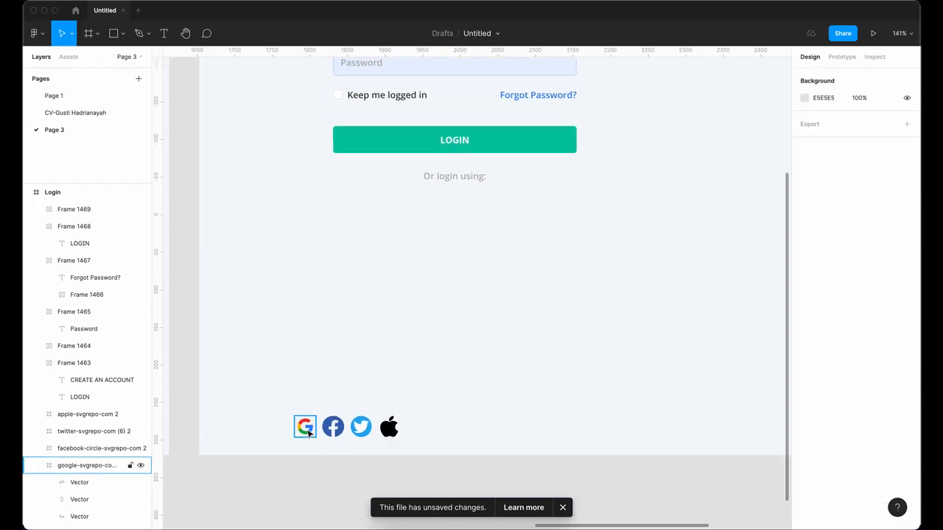
# Step: Move the Google, Facebook, Twitter and Apple icons under 'Or login using:' and stretch the row to 324 wide
pyautogui.click(305, 427)
pyautogui.keyDown('shift'); pyautogui.click(332, 427); pyautogui.keyUp('shift')
pyautogui.keyDown('shift'); pyautogui.click(360, 427); pyautogui.keyUp('shift')
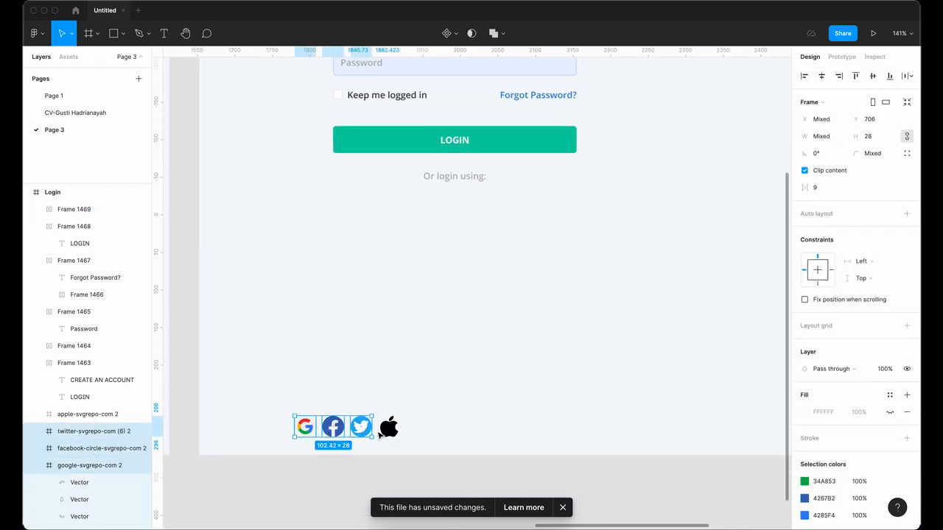
pyautogui.keyDown('shift'); pyautogui.click(389, 427); pyautogui.keyUp('shift')
pyautogui.moveTo(366, 428); pyautogui.dragTo(475, 208)
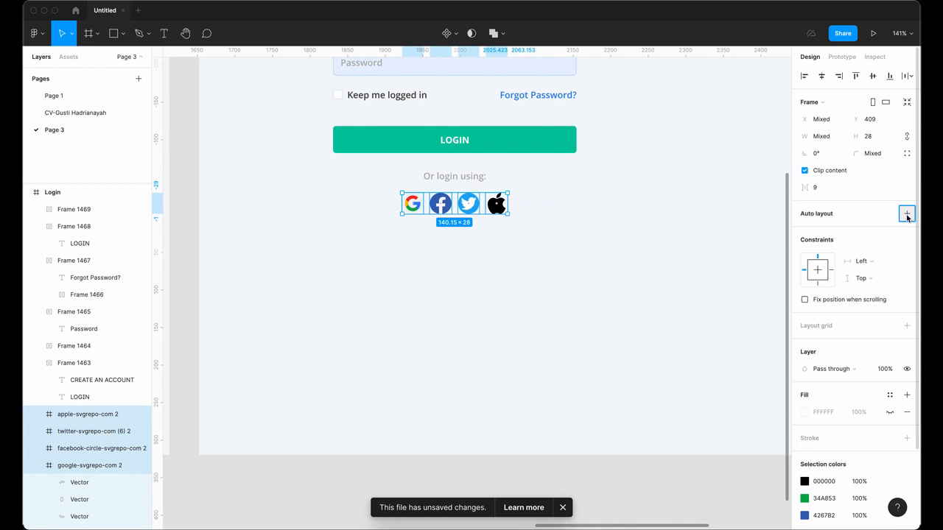
pyautogui.moveTo(604, 229); pyautogui.dragTo(602, 281)
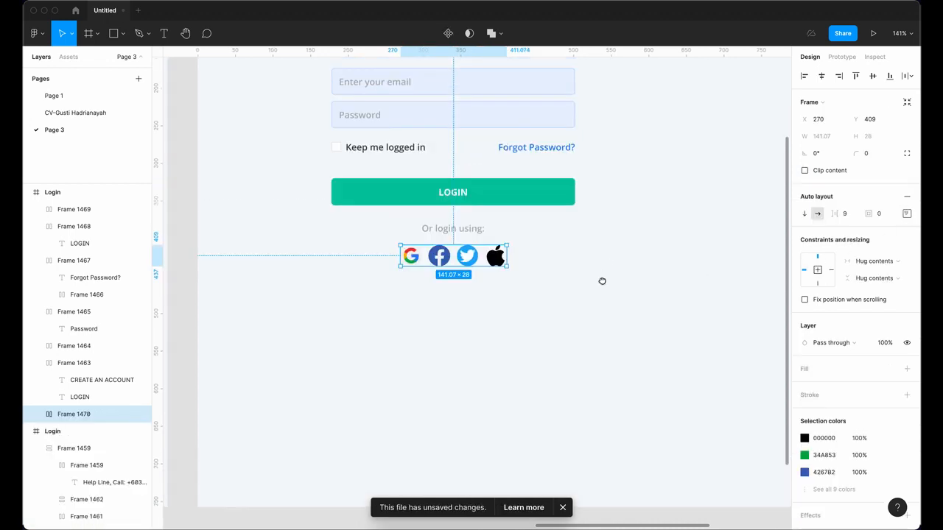
pyautogui.moveTo(505, 253); pyautogui.dragTo(576, 259)
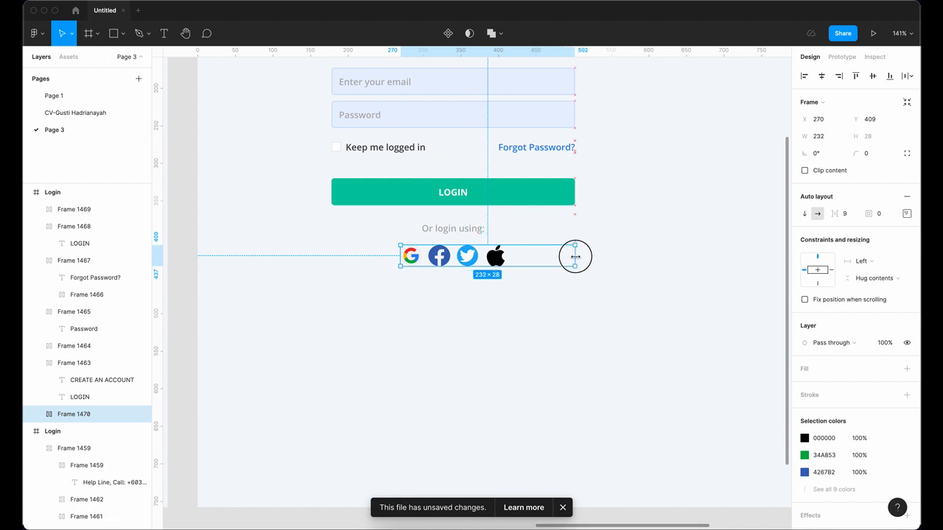
pyautogui.moveTo(400, 256); pyautogui.dragTo(330, 256)
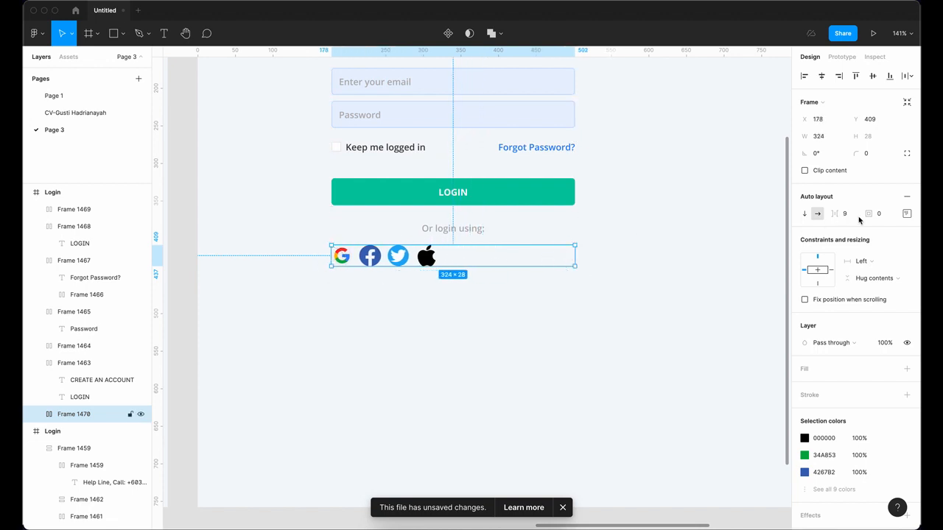
# Step: Centre the icons in their row and spread them with Space between
pyautogui.click(906, 214)
pyautogui.click(870, 258)
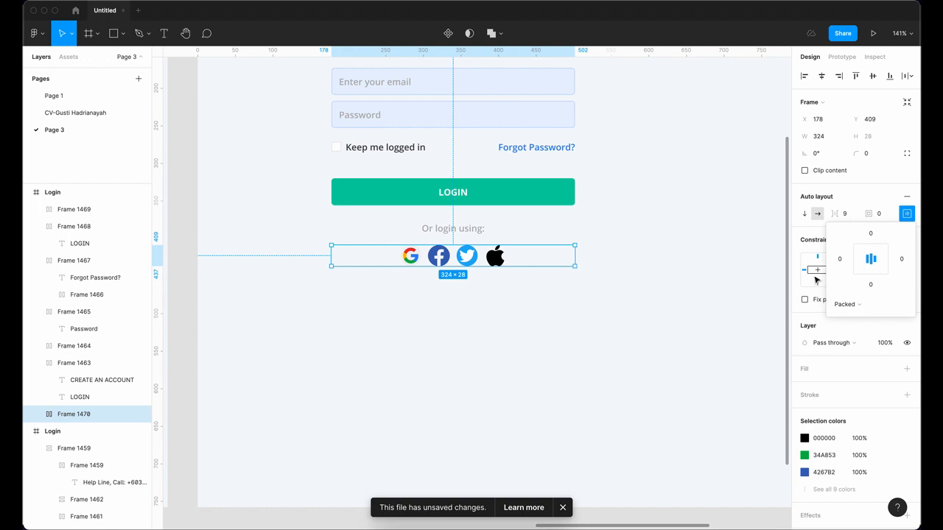
pyautogui.click(905, 215)
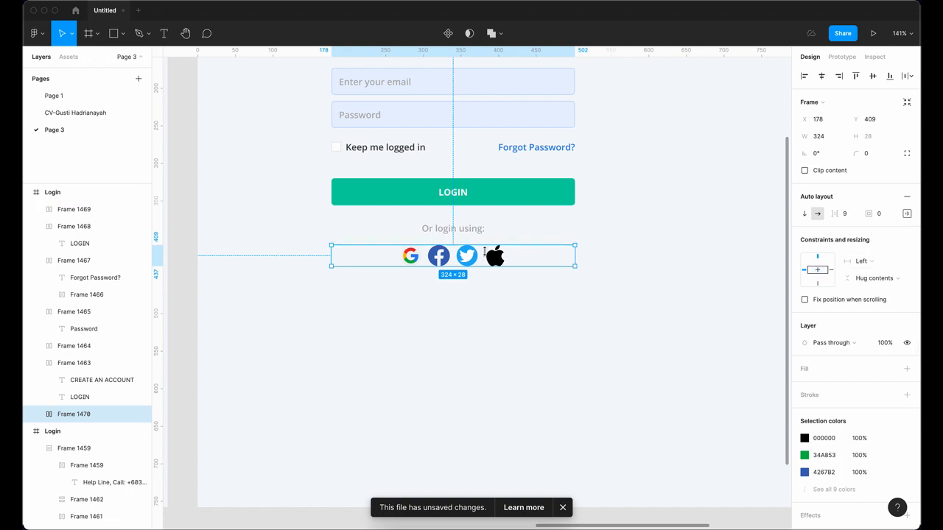
pyautogui.click(906, 214)
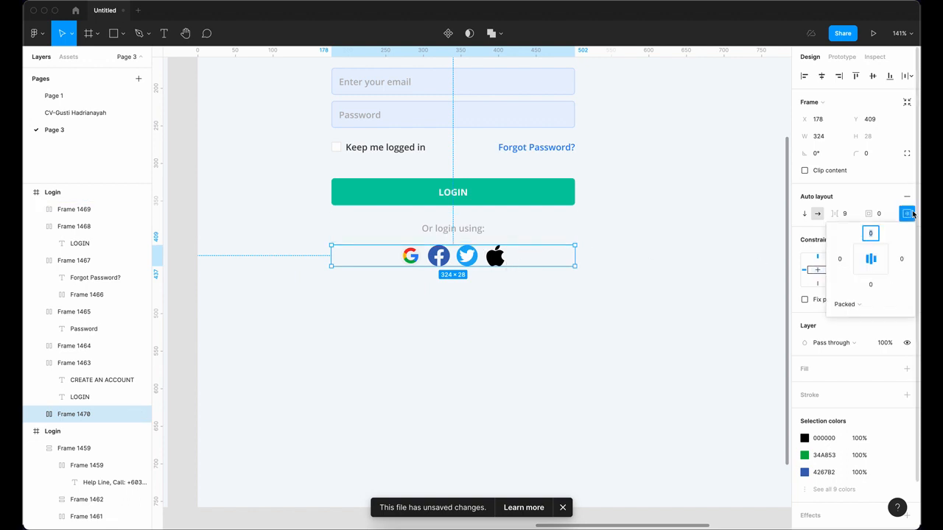
pyautogui.click(853, 307)
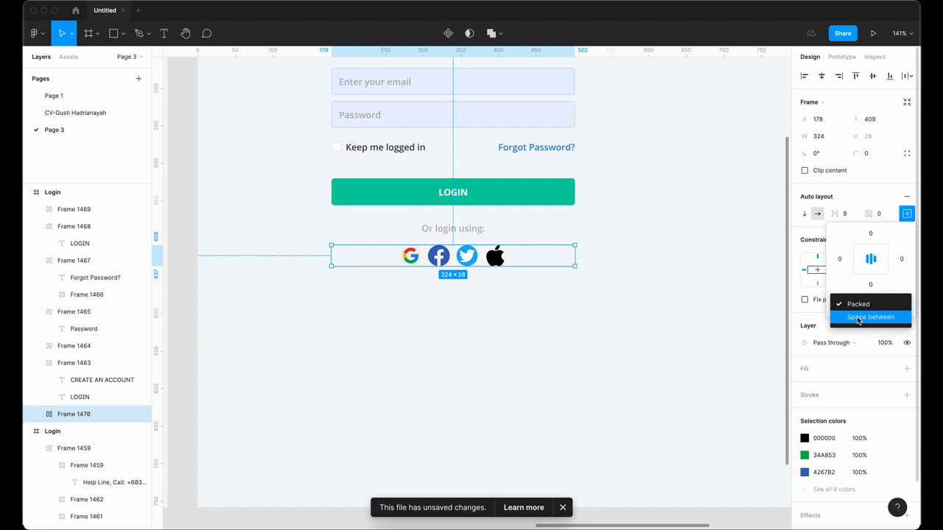
pyautogui.click(858, 319)
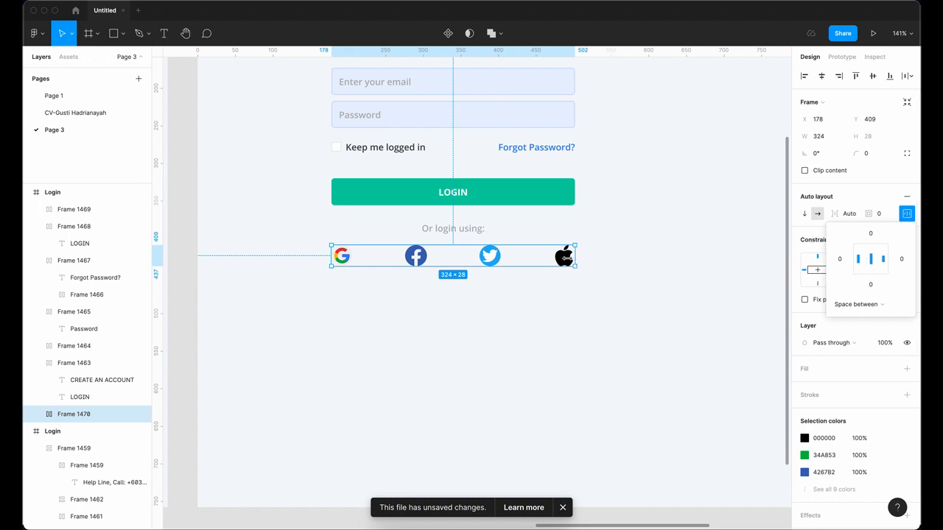
# Step: Give the icon row 40 px left and right padding
pyautogui.scroll(3, 666, 233)
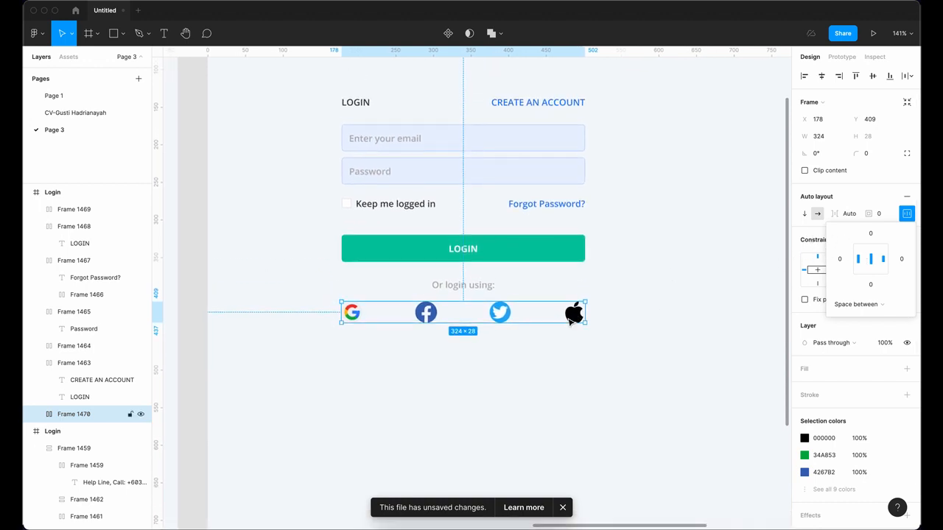
pyautogui.click(899, 258)
pyautogui.write('4')
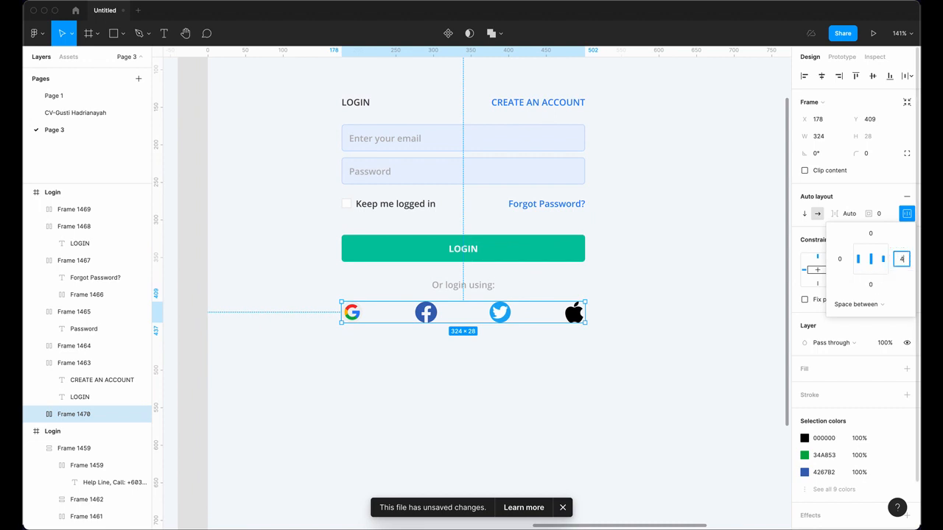
pyautogui.write('0')
pyautogui.press('Return')
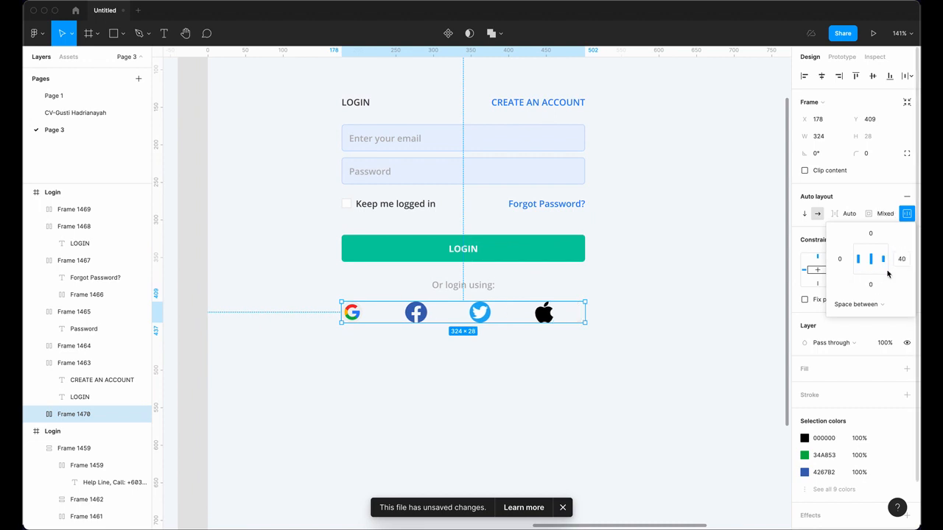
pyautogui.click(837, 258)
pyautogui.write('4')
pyautogui.press('Return')
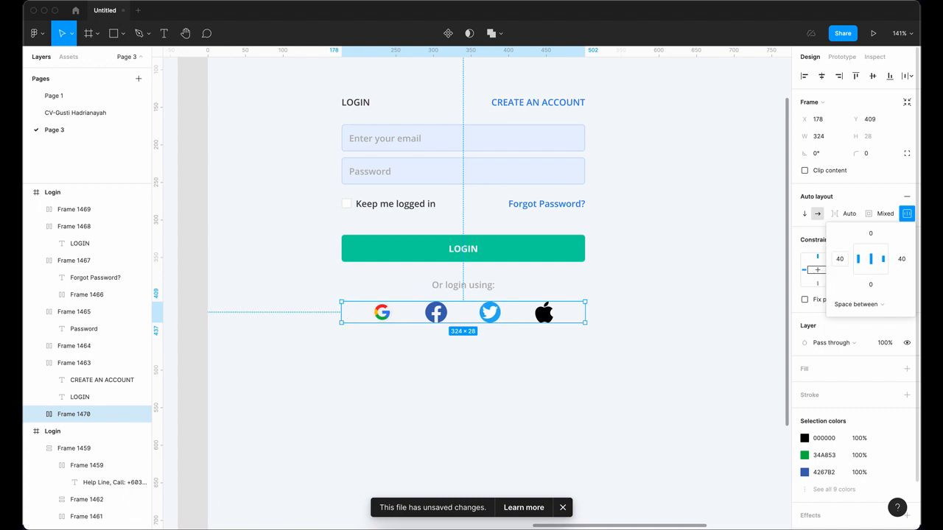
# Step: Compare the icon row against the reference login card, nudging its right edge slightly
pyautogui.click(576, 369)
pyautogui.moveTo(616, 345); pyautogui.dragTo(648, 269)
pyautogui.scroll(-5, 640, 303)
pyautogui.moveTo(541, 321); pyautogui.dragTo(570, 332)
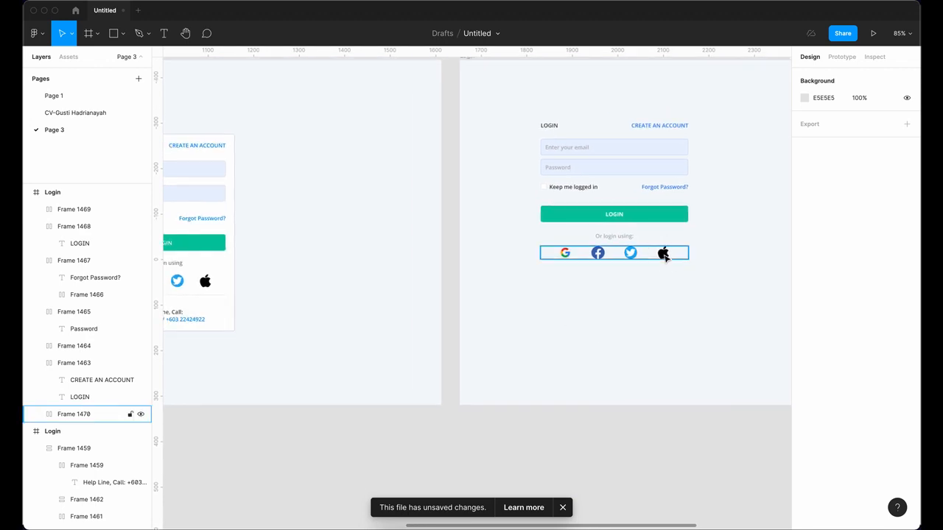
pyautogui.click(666, 256)
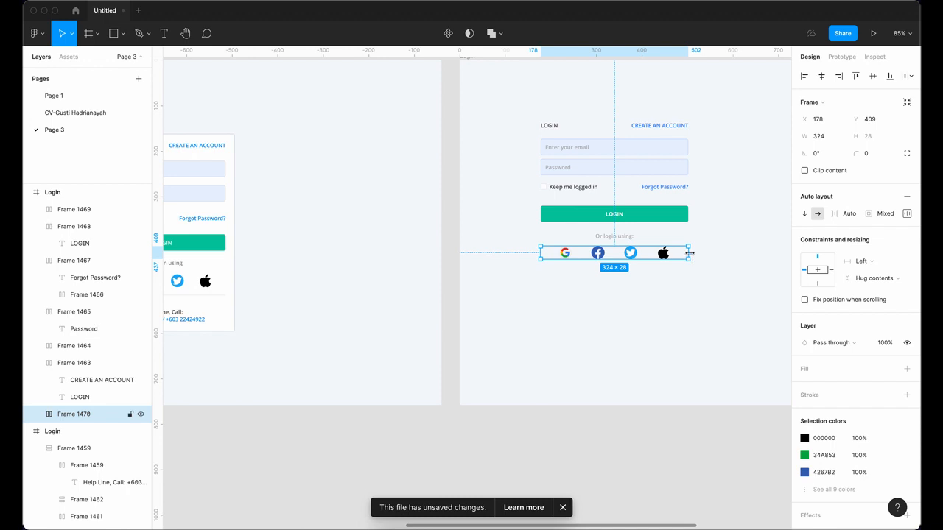
pyautogui.moveTo(685, 256)
pyautogui.mouseDown()
pyautogui.moveTo(670, 252)
pyautogui.moveTo(688, 255)
pyautogui.mouseUp()
pyautogui.hscroll(-3, 627, 324)
pyautogui.scroll(-1, 626, 324)
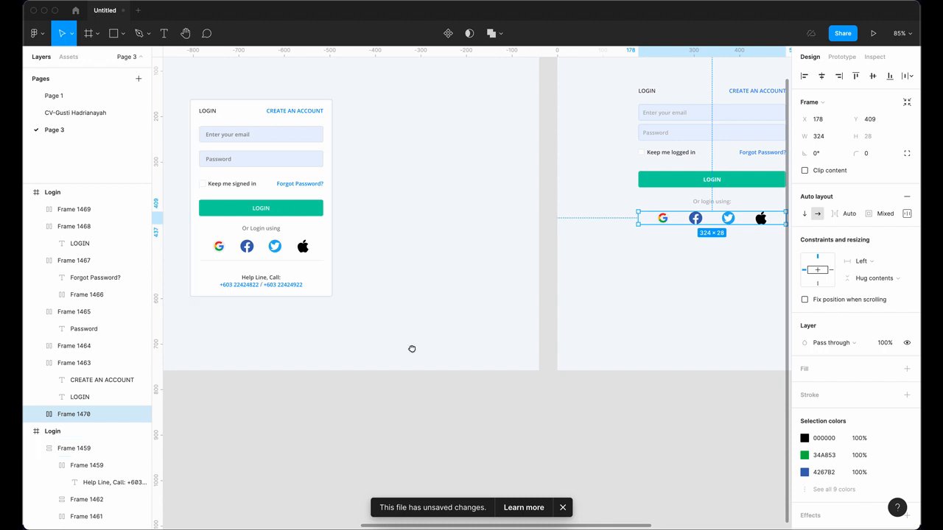
pyautogui.hscroll(7, 414, 350)
pyautogui.scroll(2, 414, 349)
pyautogui.scroll(3, 514, 304)
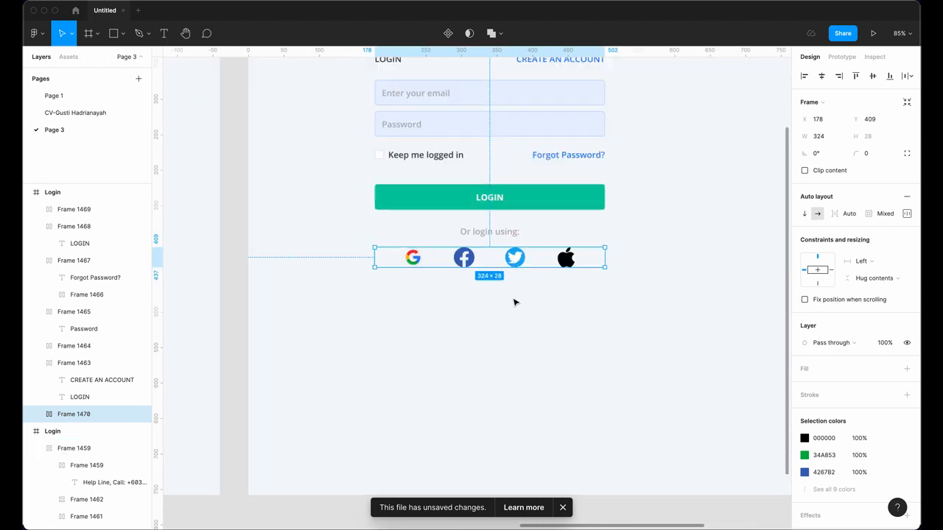
# Step: Draw a 167-wide E9E9E9 line below the social icons and wrap it in auto-layout Frame 1471
pyautogui.click(124, 35)
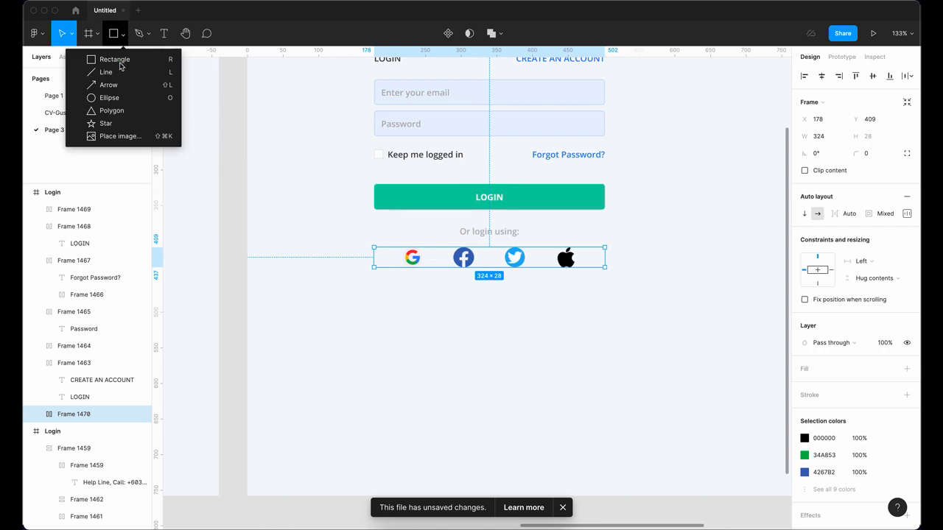
pyautogui.click(119, 73)
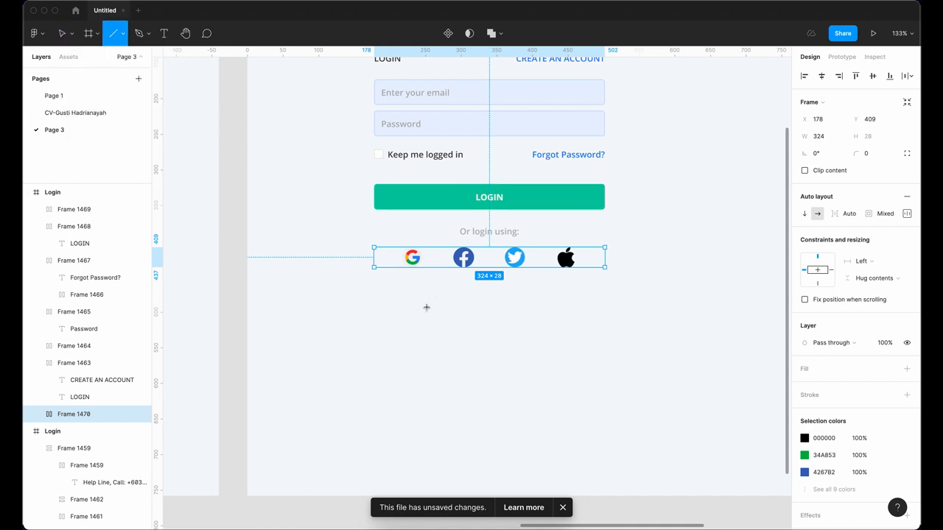
pyautogui.moveTo(437, 302); pyautogui.dragTo(555, 302)
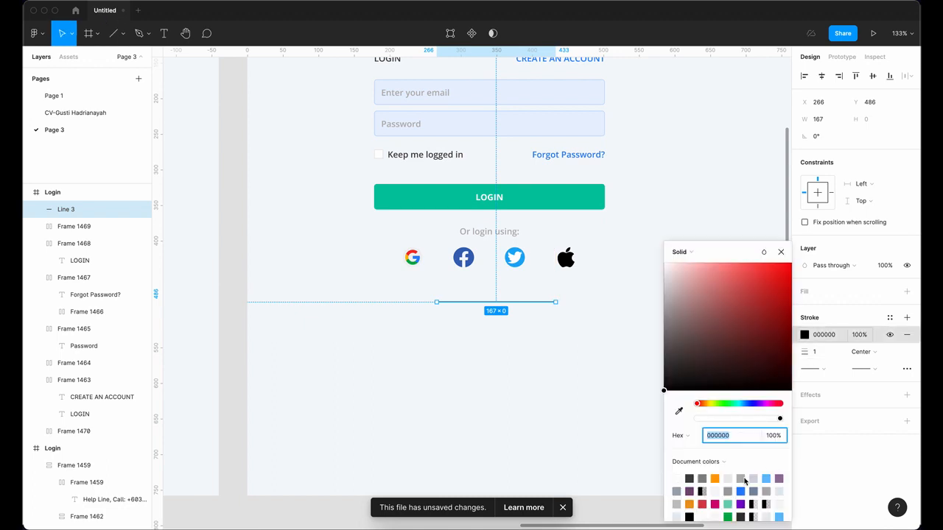
pyautogui.click(727, 479)
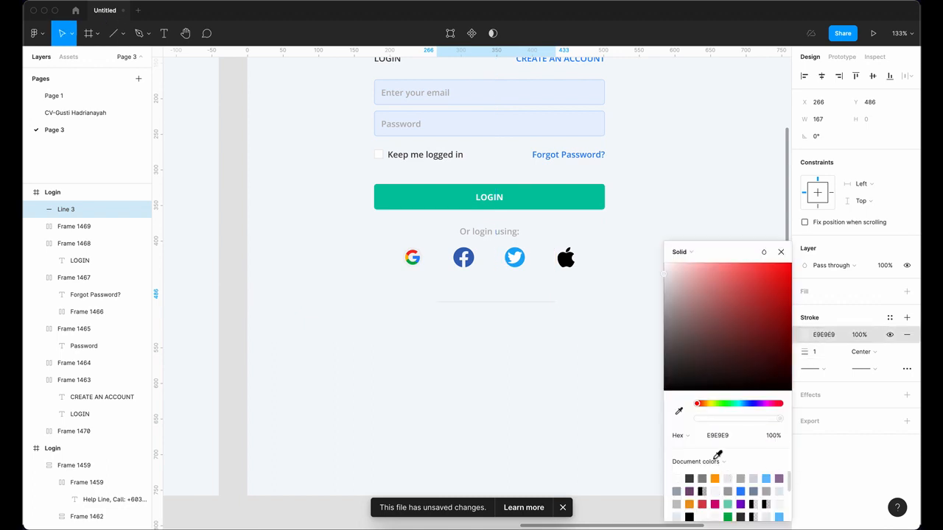
pyautogui.click(564, 337)
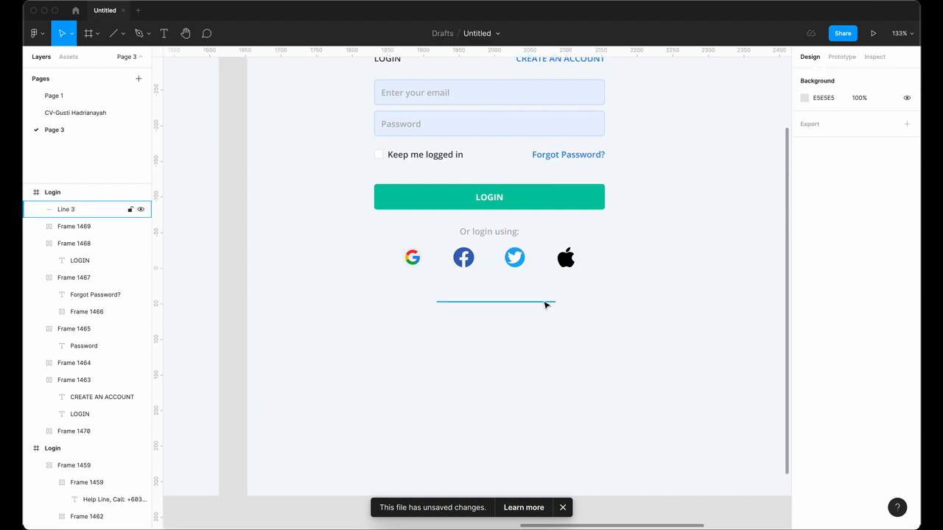
pyautogui.click(546, 302)
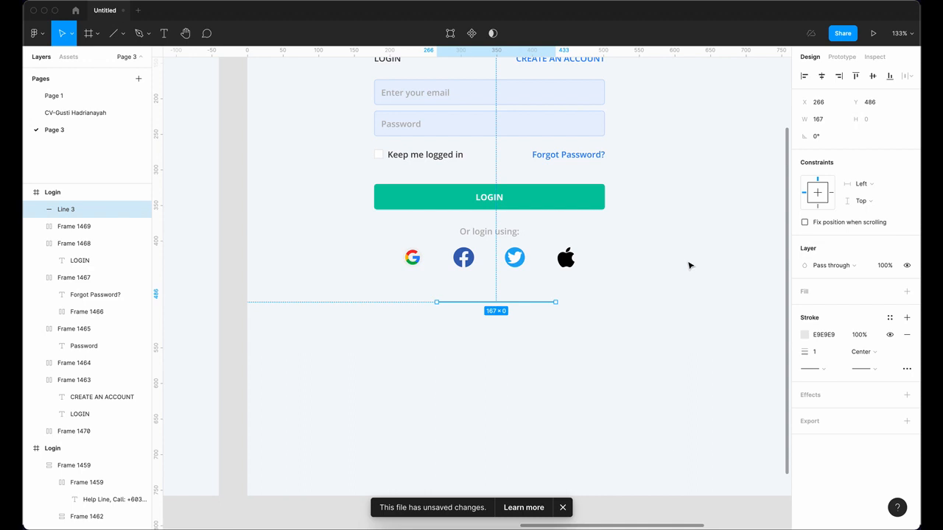
pyautogui.hotkey('shift', 'a')
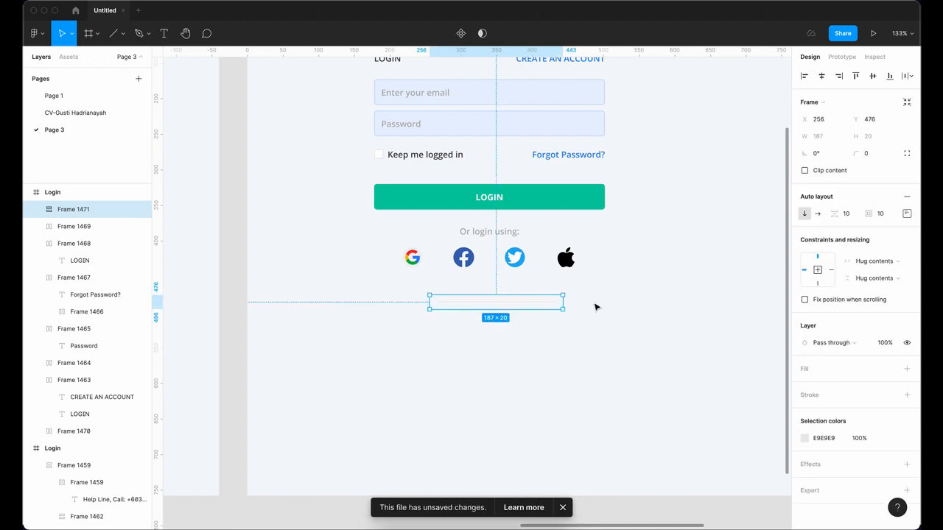
# Step: Stretch Frame 1471 across the card and centre its contents
pyautogui.moveTo(561, 302); pyautogui.dragTo(606, 308)
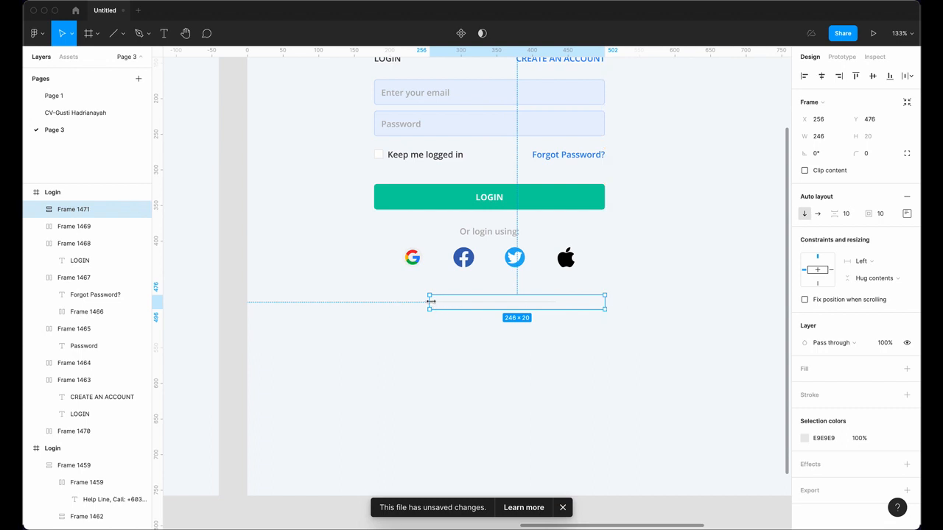
pyautogui.moveTo(431, 302); pyautogui.dragTo(374, 295)
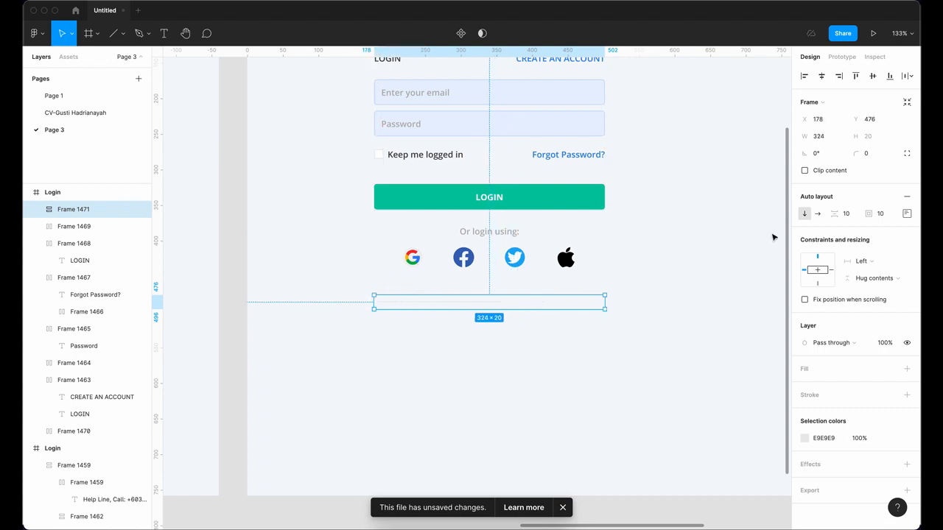
pyautogui.click(906, 213)
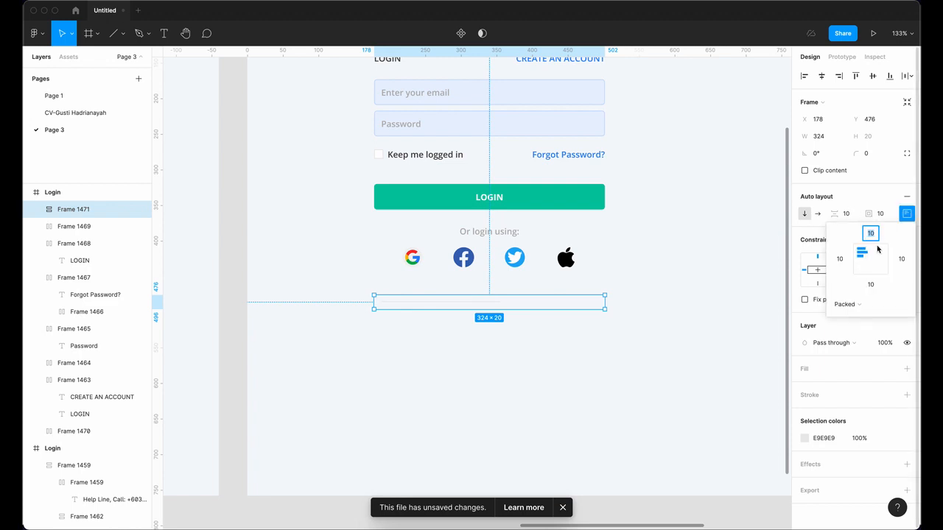
pyautogui.click(873, 261)
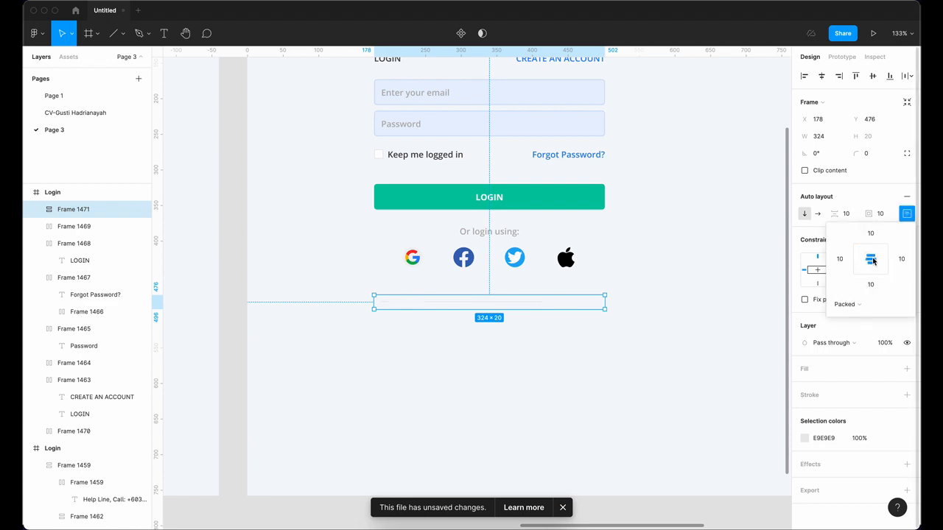
pyautogui.click(875, 196)
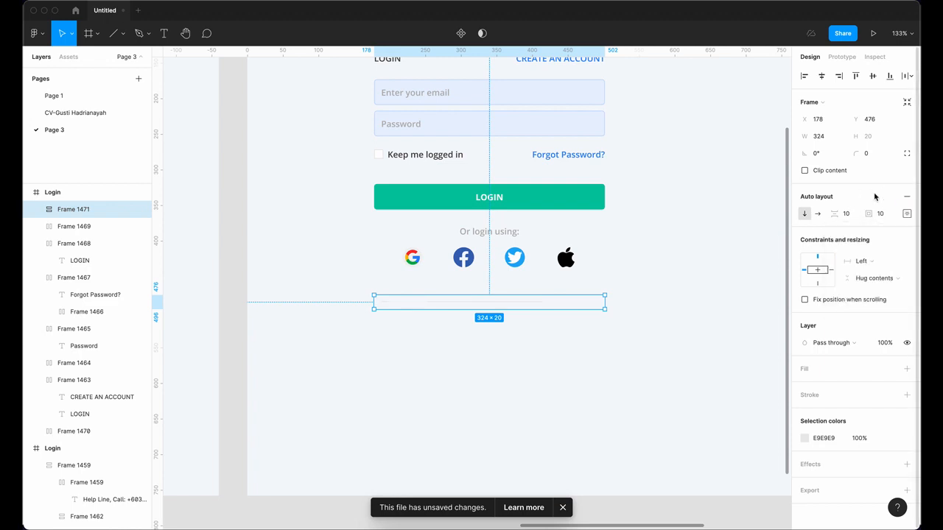
pyautogui.click(884, 264)
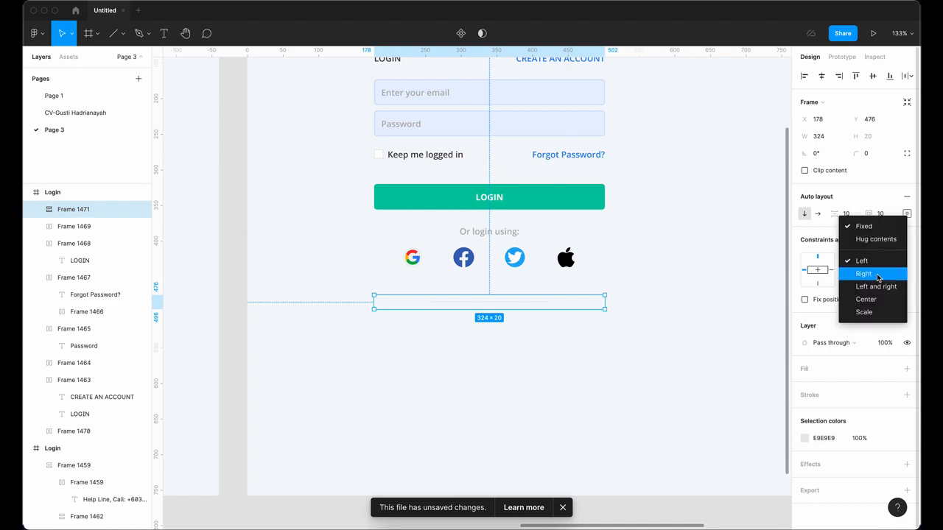
pyautogui.click(877, 237)
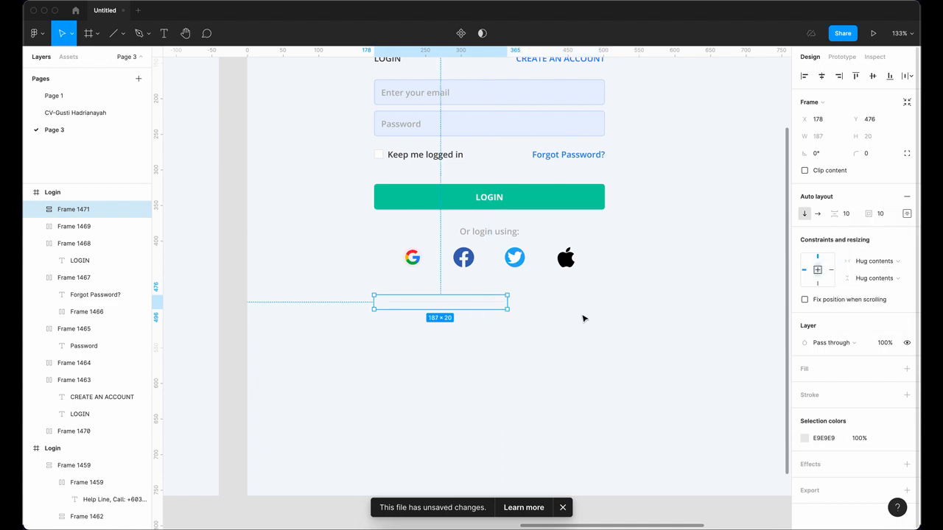
pyautogui.moveTo(509, 302); pyautogui.dragTo(605, 299)
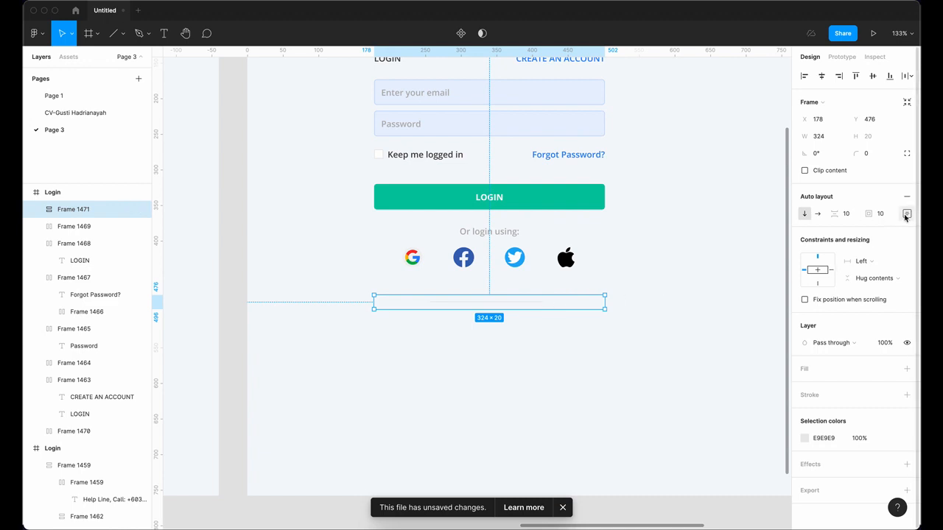
# Step: Make Frame 1471 horizontal, 324 wide, with 0 padding
pyautogui.click(818, 215)
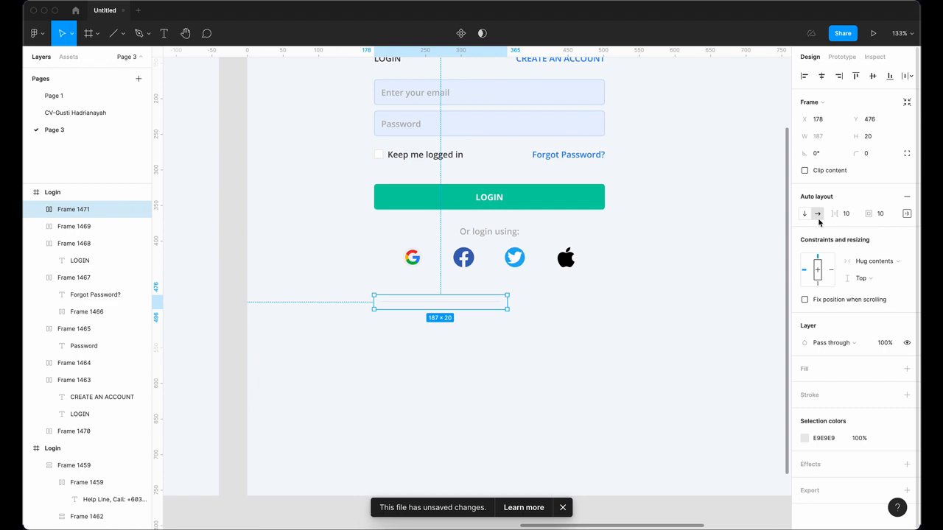
pyautogui.moveTo(505, 304); pyautogui.dragTo(604, 301)
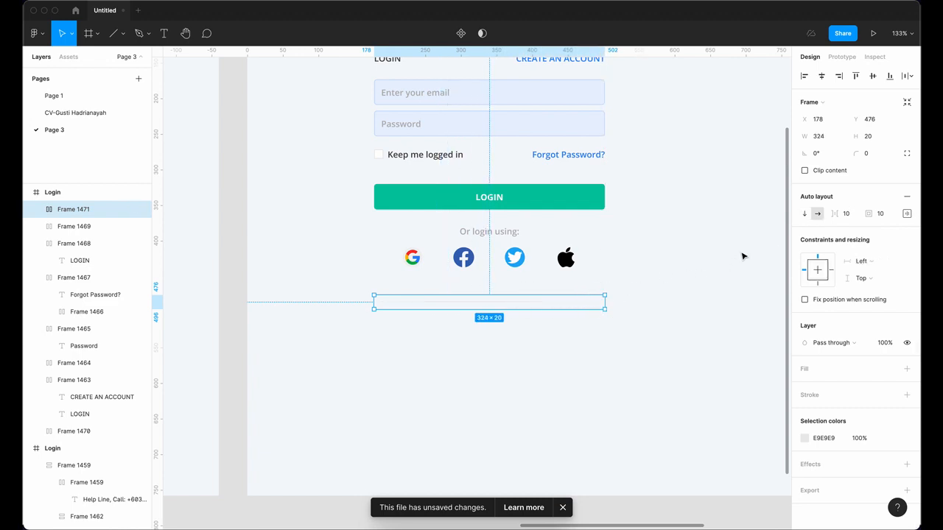
pyautogui.click(906, 215)
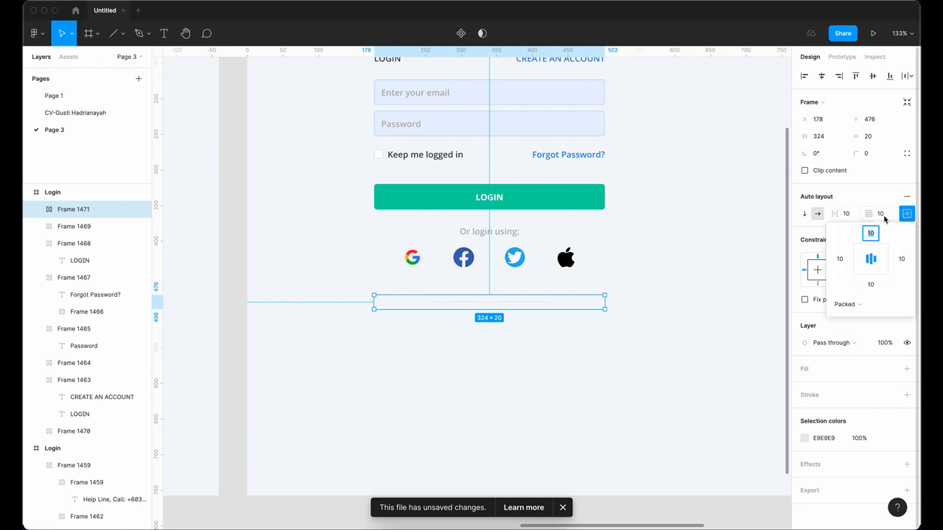
pyautogui.click(882, 215)
pyautogui.write('0')
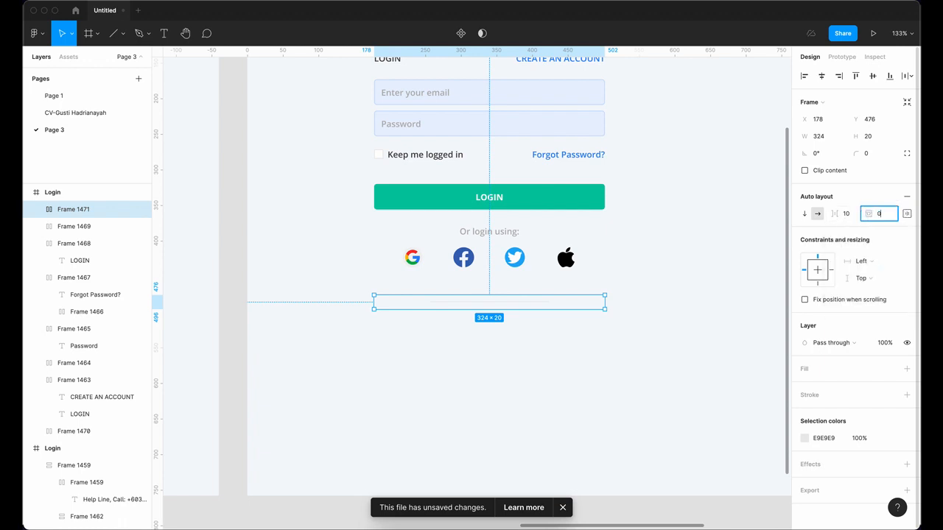
pyautogui.press('Return')
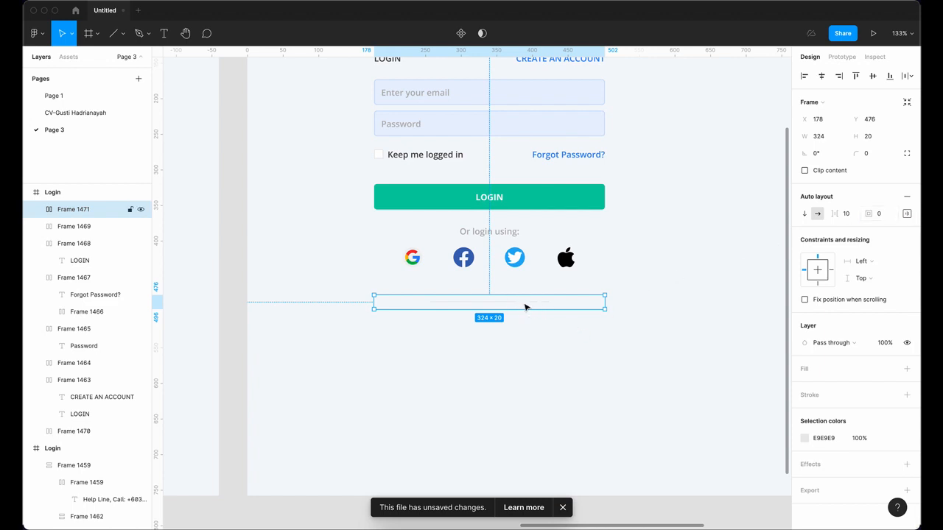
# Step: Draw the divider line across the frame, stretching it to 320 wide
pyautogui.press('l')
pyautogui.moveTo(524, 307)
pyautogui.mouseDown()
pyautogui.moveTo(670, 303)
pyautogui.moveTo(657, 304)
pyautogui.mouseUp()
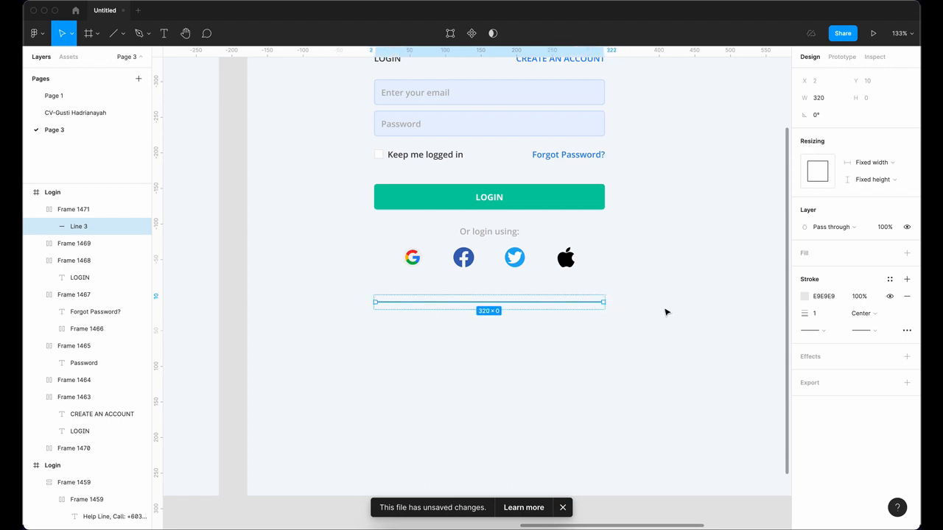
pyautogui.press('Escape')
# Step: Add text 'Help Line, Call:' below the divider with the two help-line phone numbers underneath
pyautogui.scroll(-5, 587, 350)
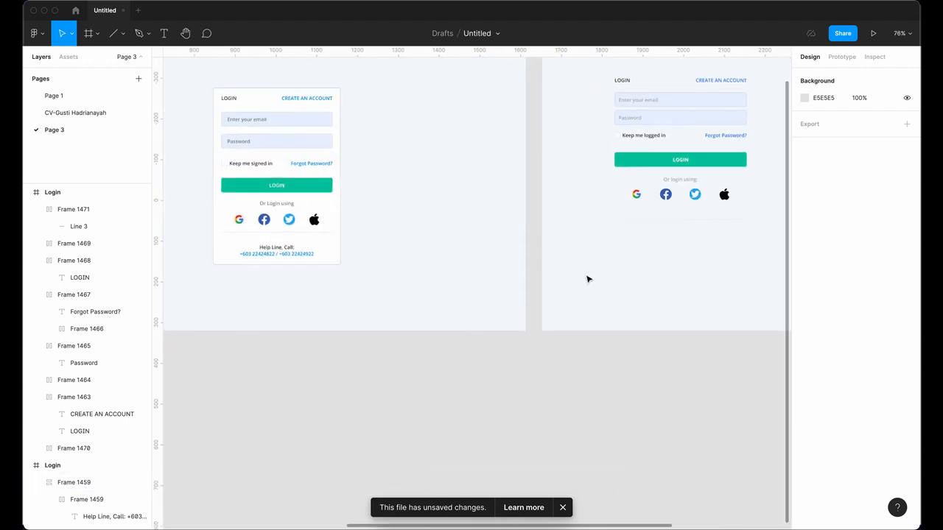
pyautogui.hscroll(3, 587, 277)
pyautogui.scroll(1, 587, 277)
pyautogui.click(165, 34)
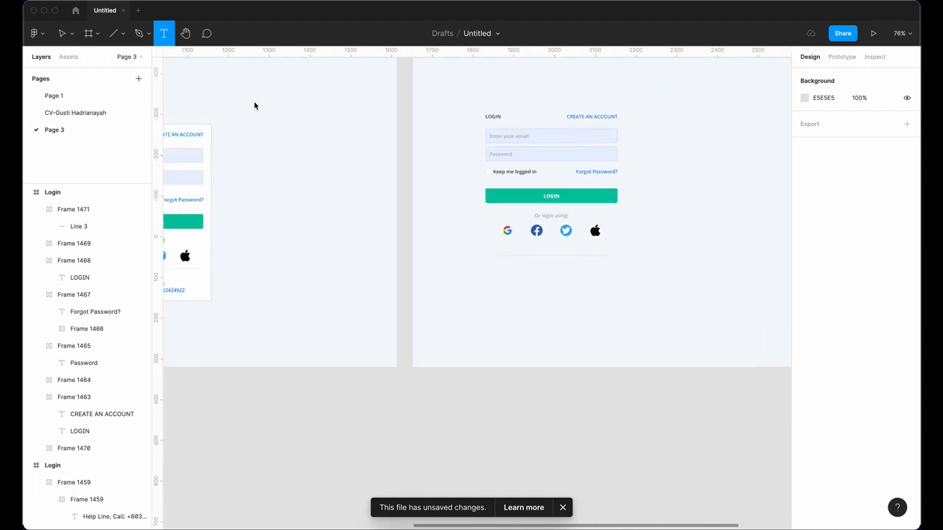
pyautogui.click(544, 271)
pyautogui.write('Help')
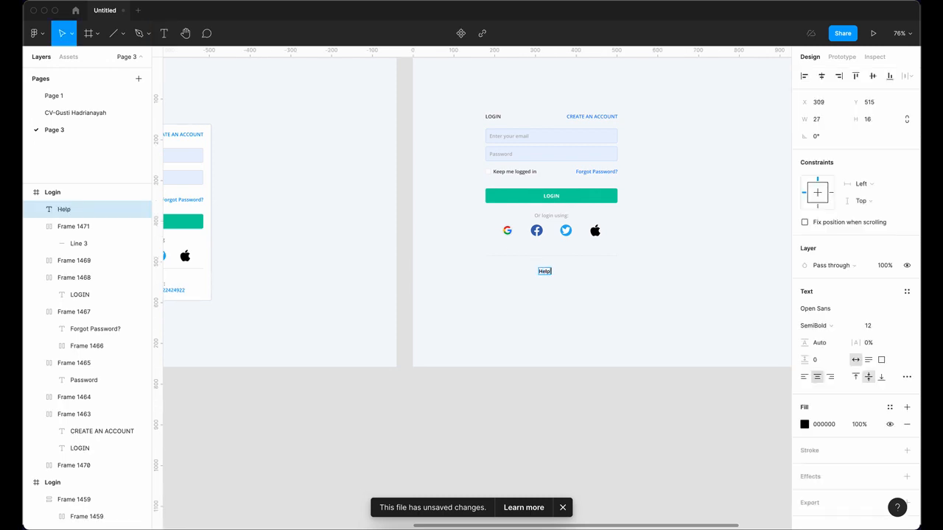
pyautogui.write(' Line, Call:')
pyautogui.press('Return')
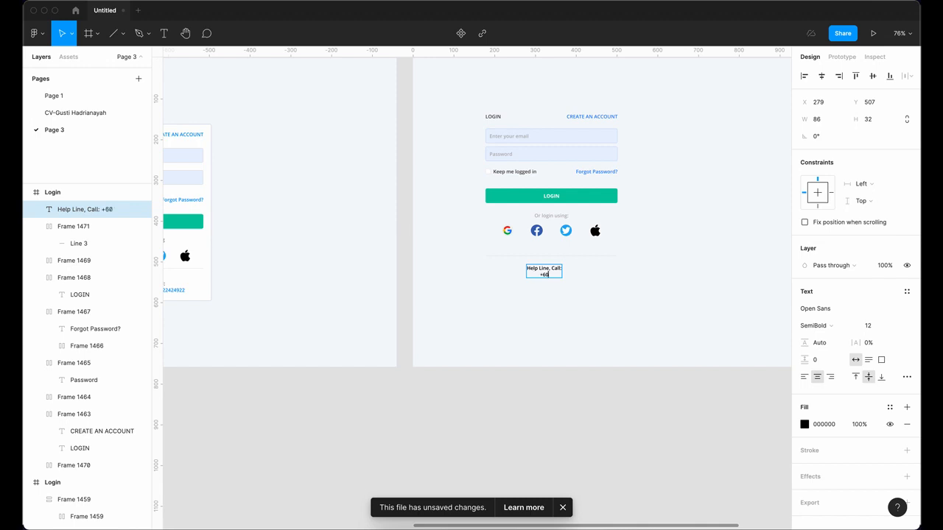
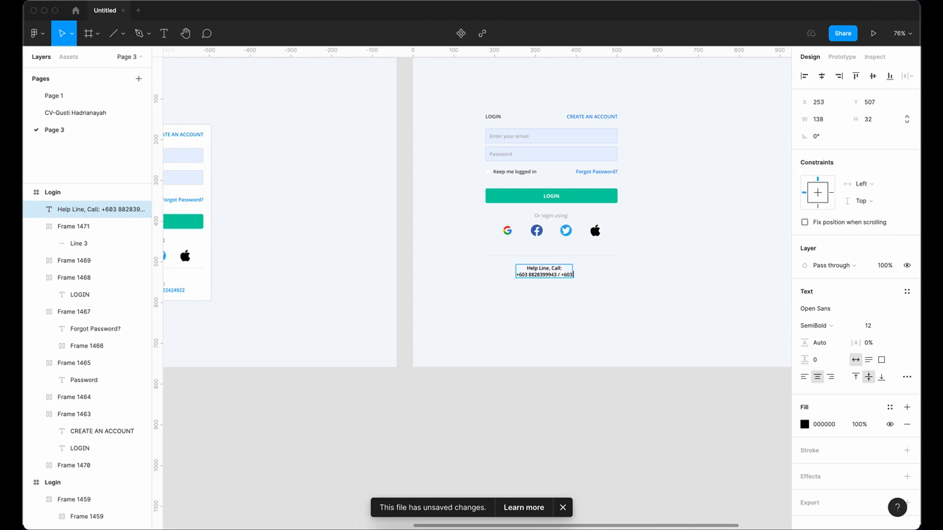
# Step: Select the phone number line of the Help Line text
pyautogui.scroll(1, 645, 305)
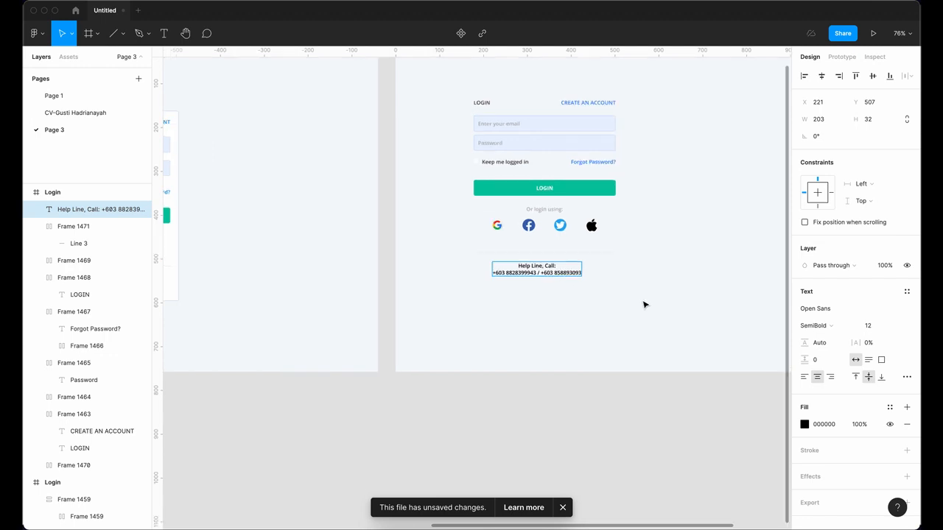
pyautogui.scroll(5, 412, 259)
pyautogui.moveTo(377, 252); pyautogui.dragTo(579, 255)
# Step: Colour the phone numbers with the document's blue
pyautogui.click(805, 425)
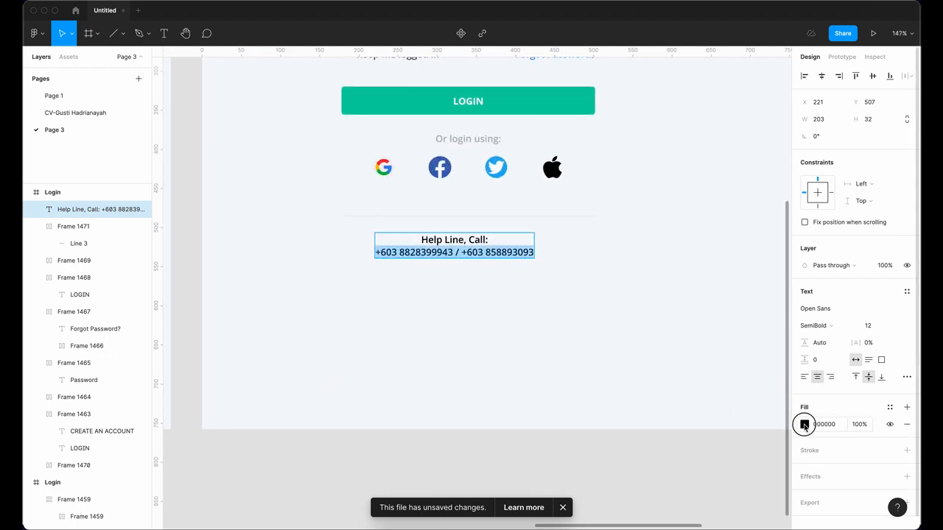
pyautogui.click(742, 490)
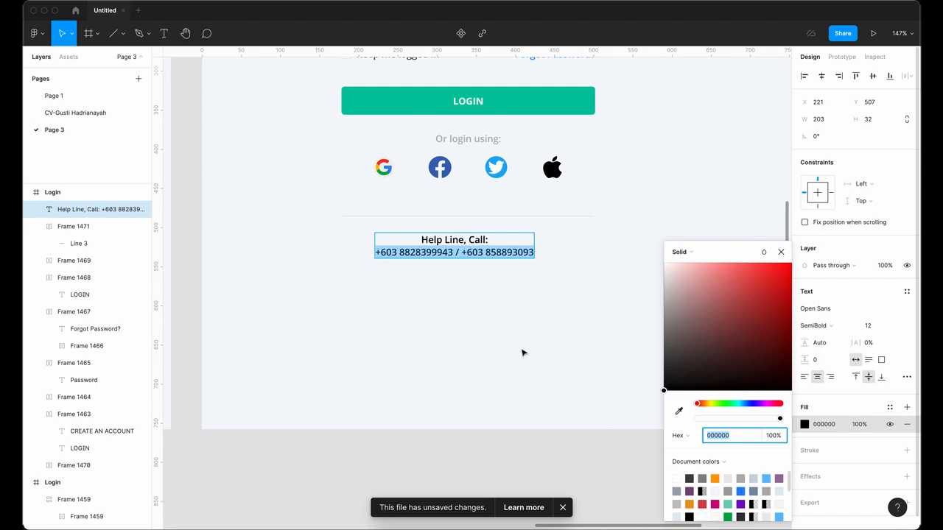
pyautogui.press('Escape')
pyautogui.scroll(-5, 522, 351)
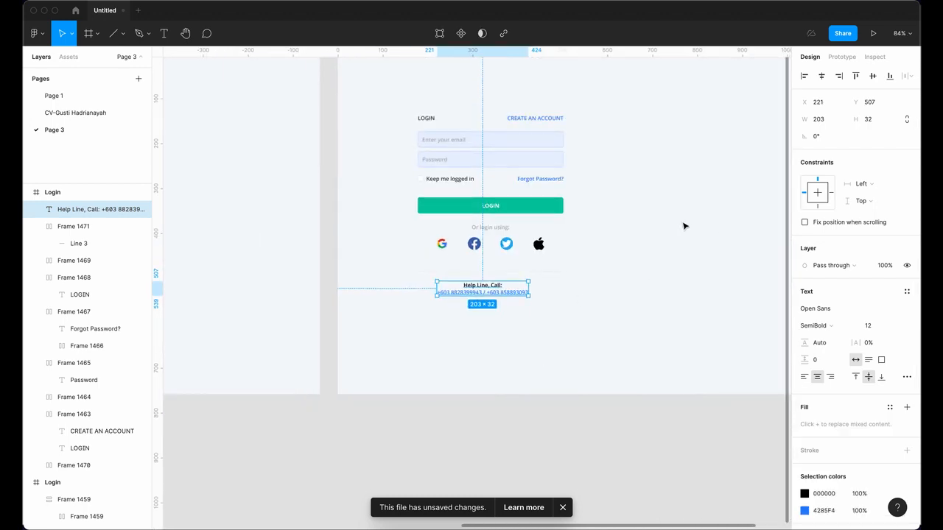
# Step: Wrap the Help Line text in auto-layout Frame 1472, 324 wide, with contents centred
pyautogui.hotkey('shift', 'a')
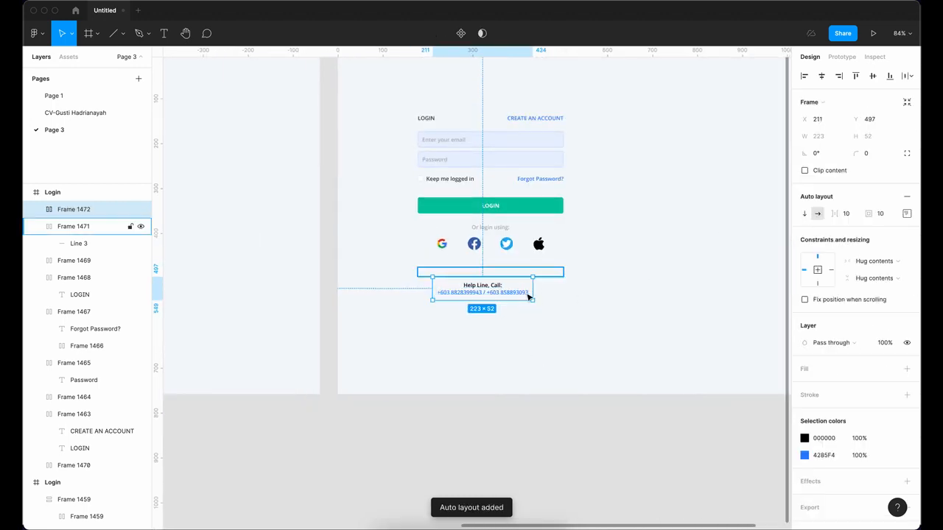
pyautogui.scroll(3, 535, 289)
pyautogui.moveTo(551, 284); pyautogui.dragTo(581, 290)
pyautogui.moveTo(388, 286); pyautogui.dragTo(367, 280)
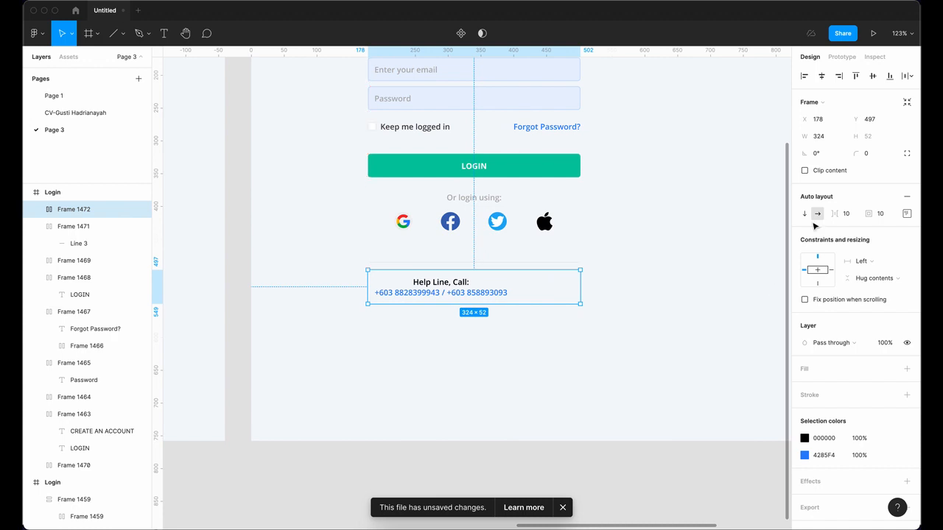
pyautogui.click(907, 214)
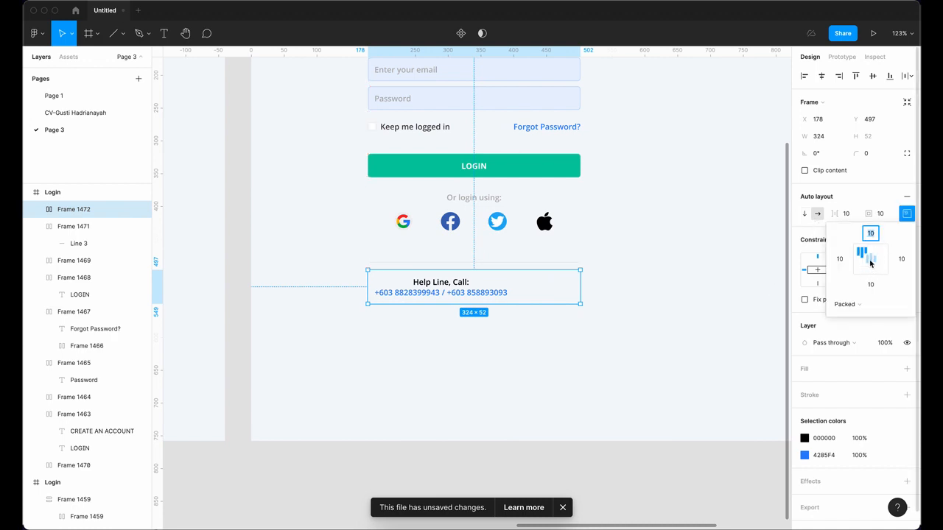
pyautogui.click(871, 261)
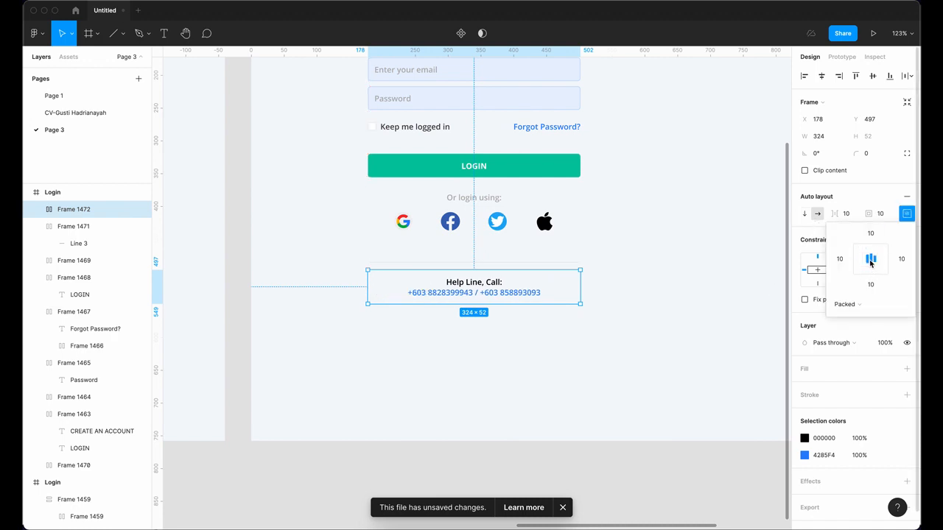
pyautogui.click(675, 286)
pyautogui.scroll(-5, 674, 286)
pyautogui.scroll(3, 722, 259)
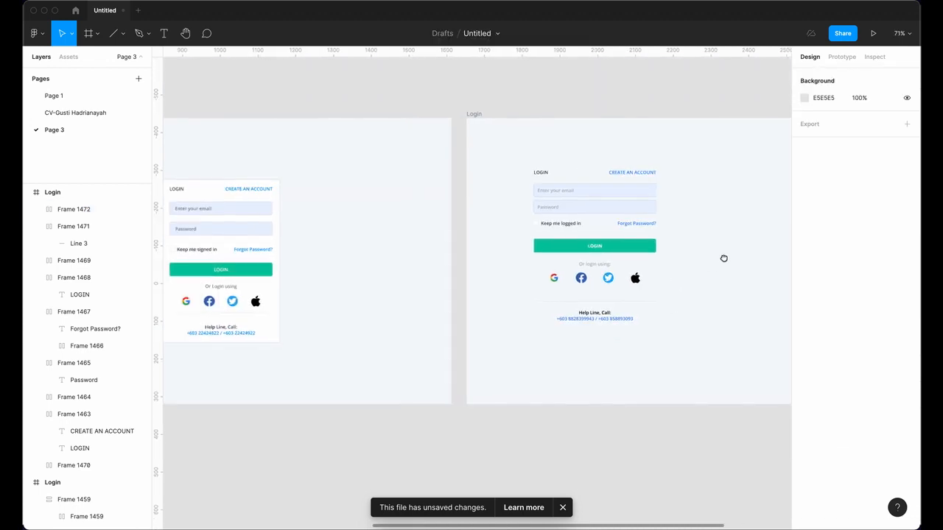
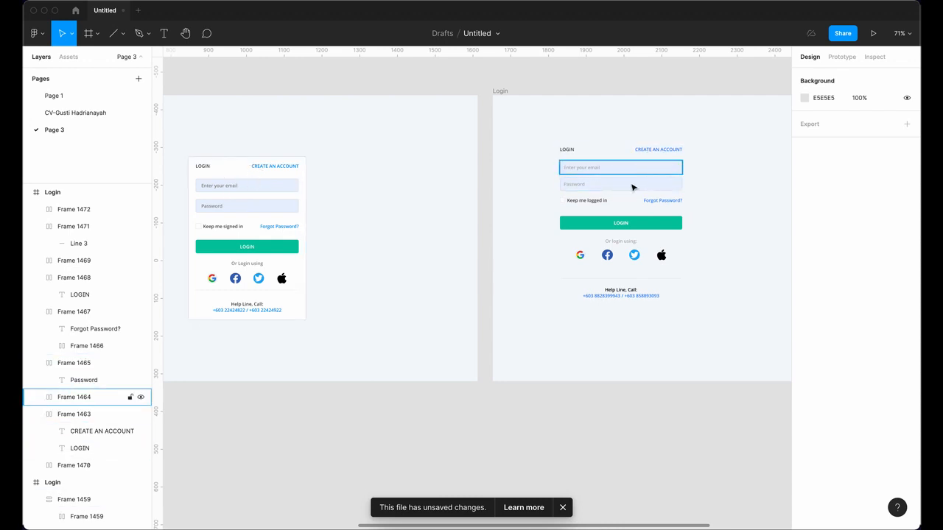
# Step: Select the form rows from the email field to the help line and wrap them in auto layout
pyautogui.click(607, 168)
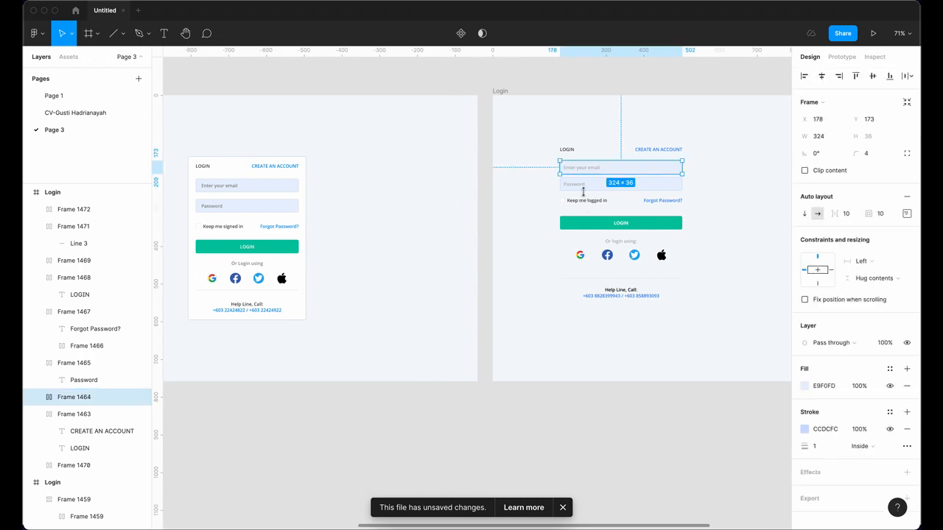
pyautogui.keyDown('shift'); pyautogui.click(594, 185); pyautogui.keyUp('shift')
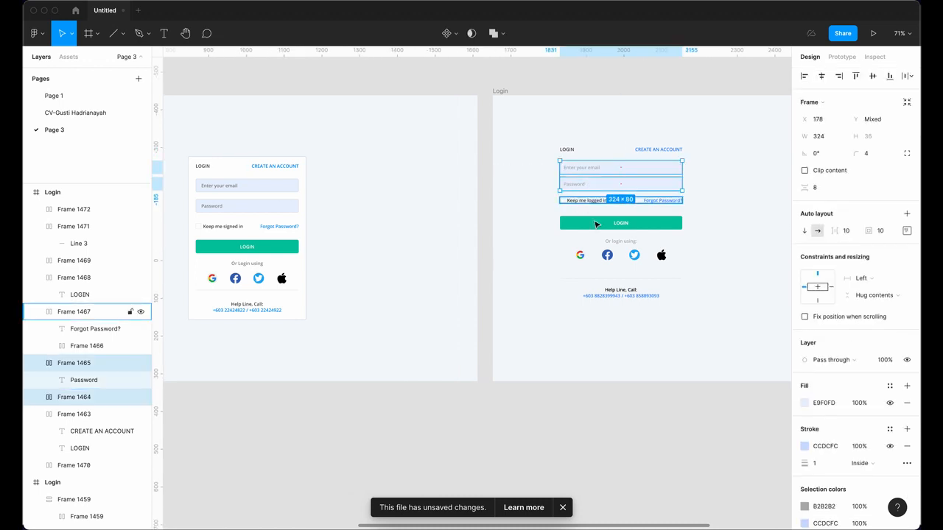
pyautogui.keyDown('shift'); pyautogui.click(594, 200); pyautogui.keyUp('shift')
pyautogui.keyDown('shift'); pyautogui.click(615, 239); pyautogui.keyUp('shift')
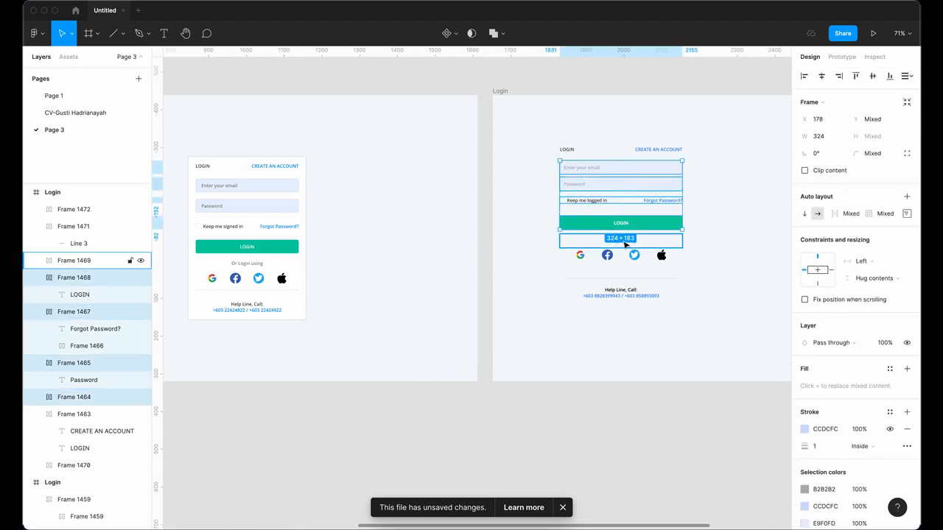
pyautogui.keyDown('shift'); pyautogui.click(609, 256); pyautogui.keyUp('shift')
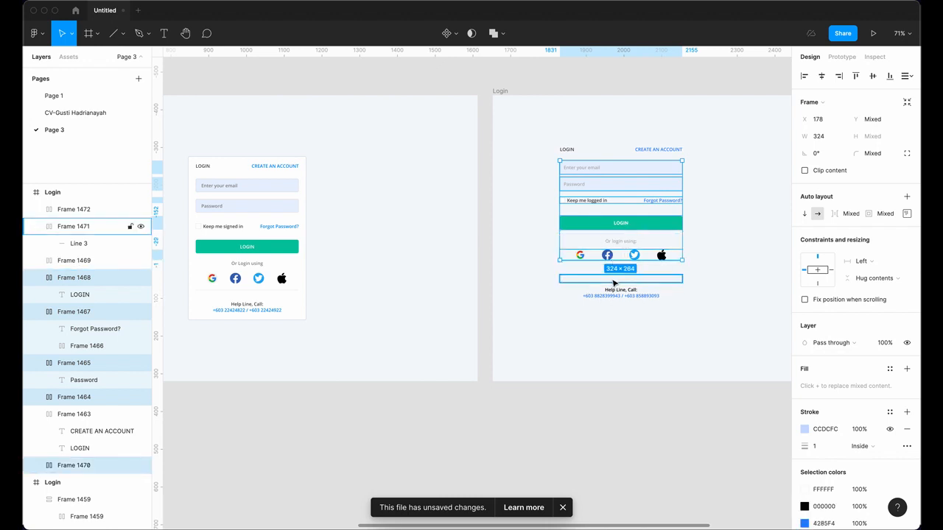
pyautogui.keyDown('shift'); pyautogui.click(615, 293); pyautogui.keyUp('shift')
pyautogui.keyDown('shift'); pyautogui.click(619, 292); pyautogui.keyUp('shift')
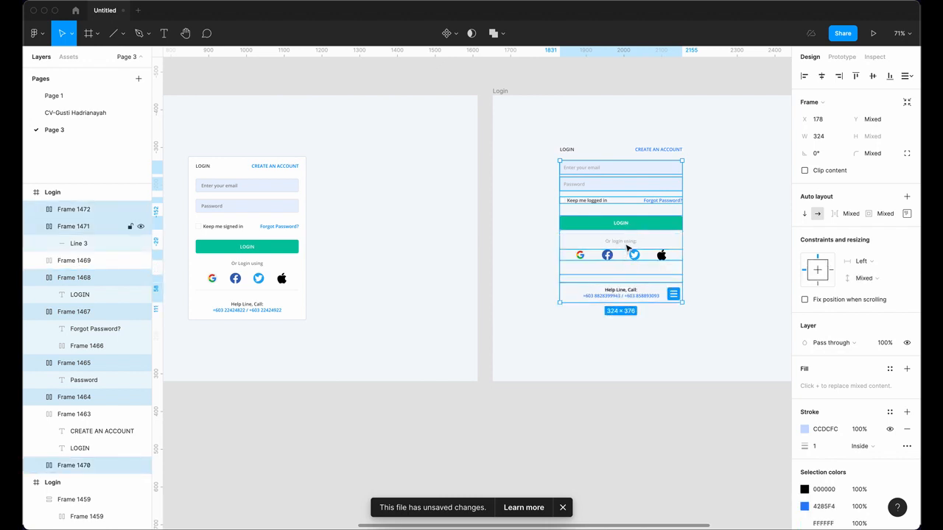
pyautogui.click(908, 198)
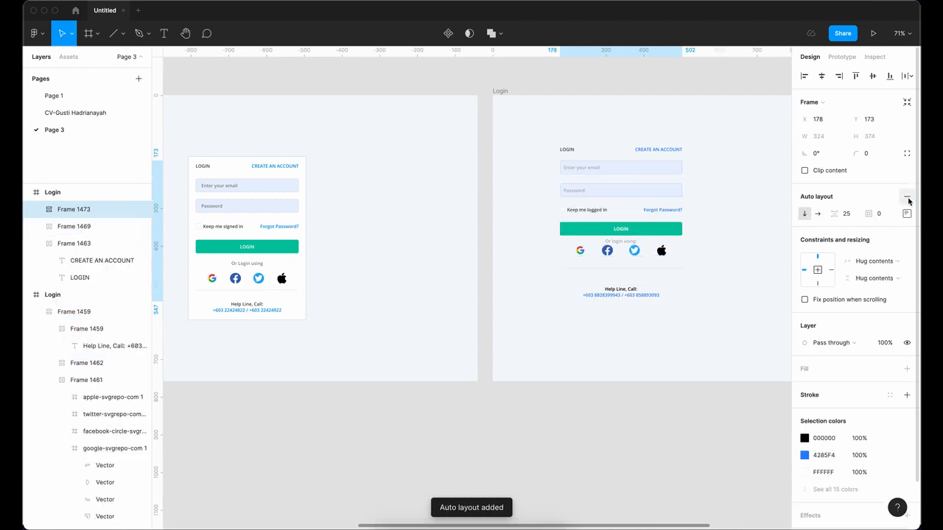
# Step: Undo that wrap, then marquee the whole form with its header into one vertical auto-layout frame
pyautogui.hotkey('ctrl', 'z')
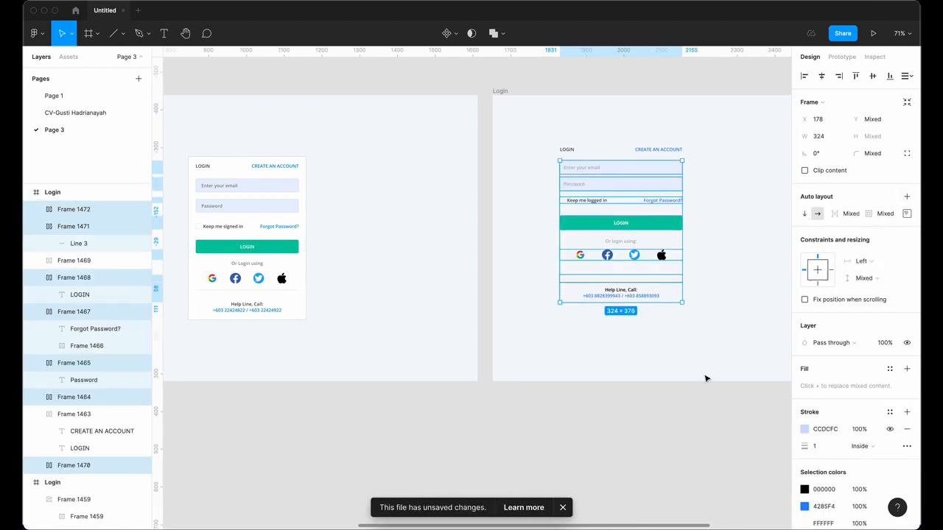
pyautogui.click(707, 406)
pyautogui.moveTo(716, 411); pyautogui.dragTo(543, 126)
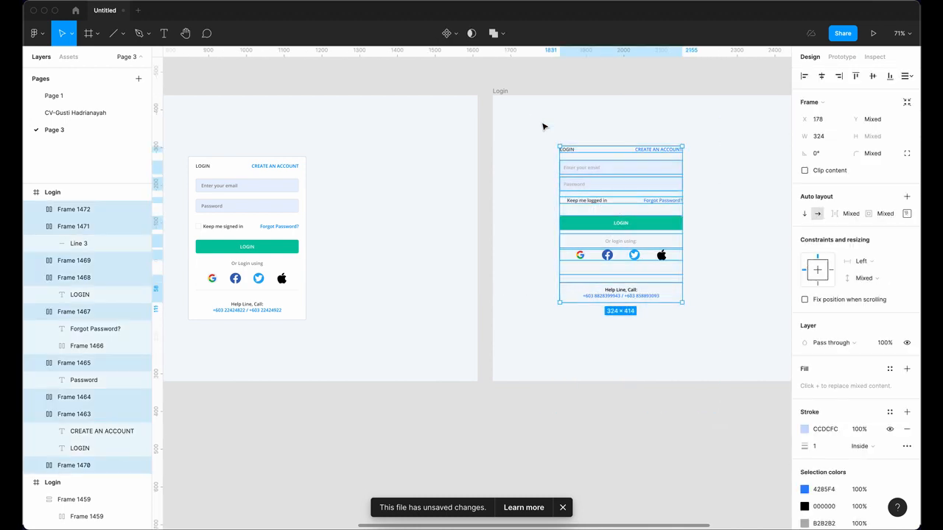
pyautogui.click(907, 196)
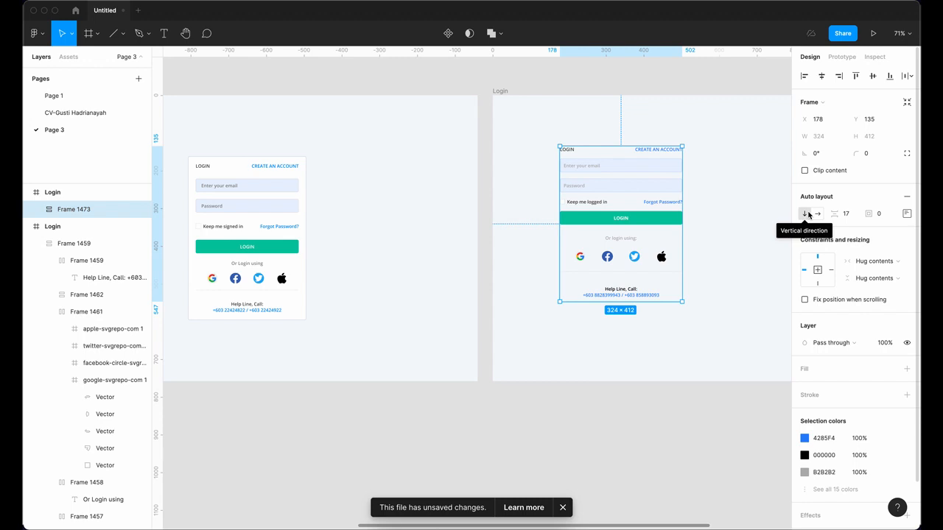
# Step: Give the login card a white FFFFFF fill and 30 px padding on all sides
pyautogui.click(907, 368)
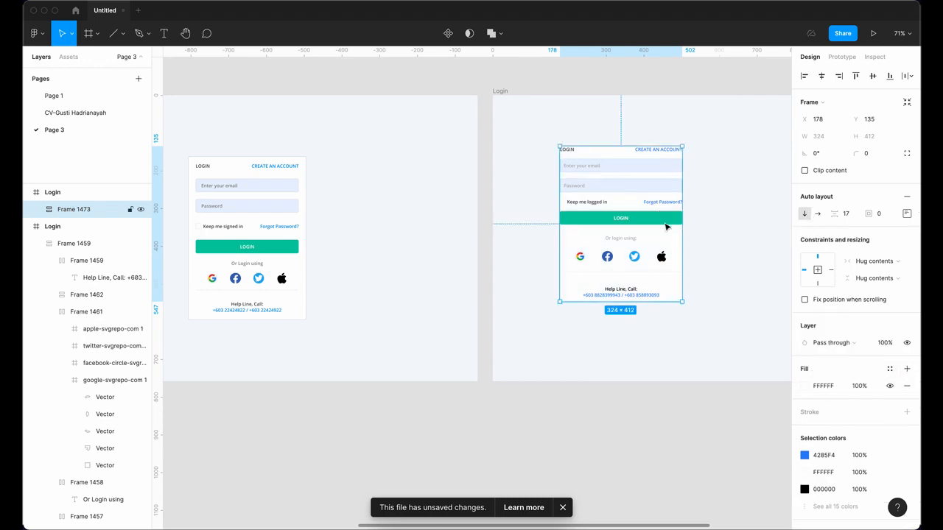
pyautogui.click(907, 214)
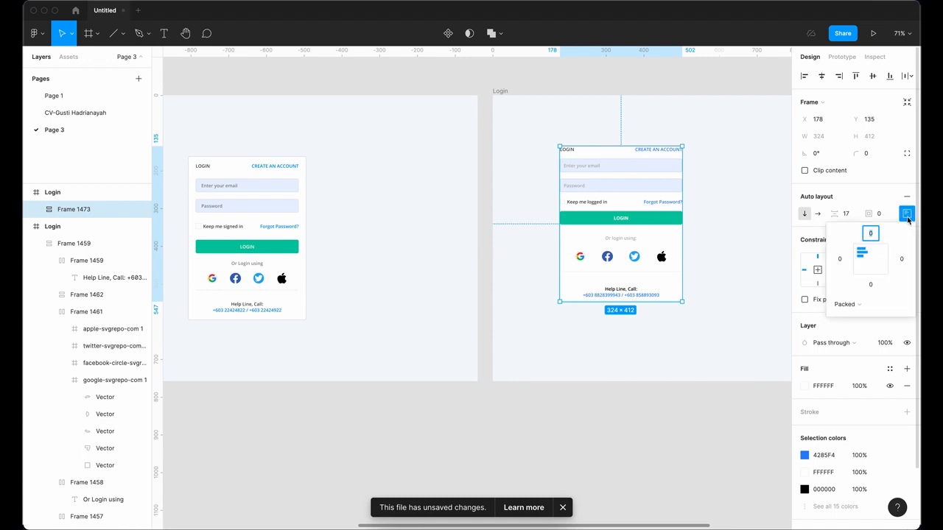
pyautogui.click(876, 212)
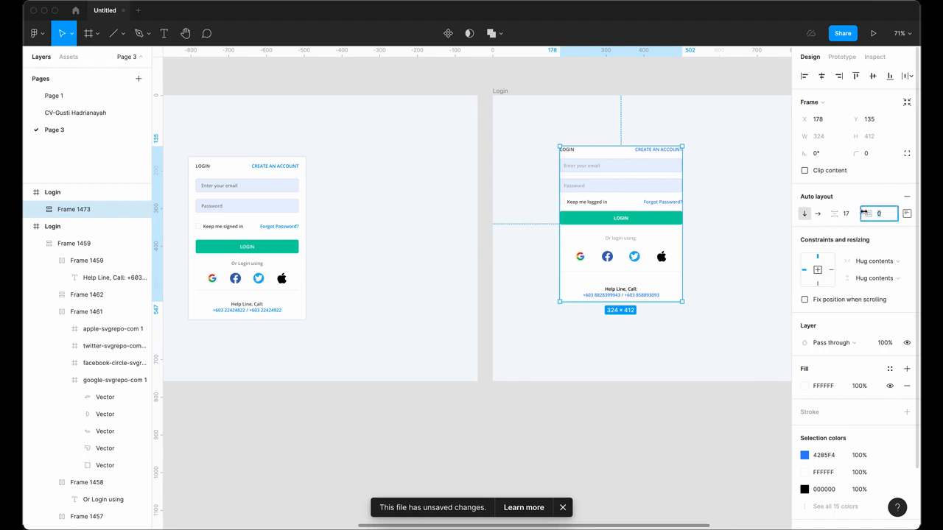
pyautogui.write('3')
pyautogui.press('Return')
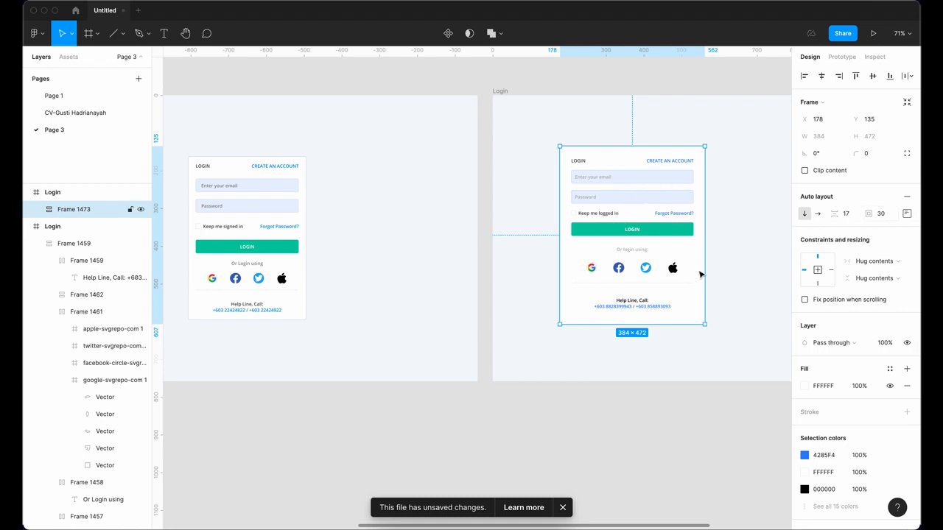
# Step: Add a 1 px light grey CFD5DE border to the card
pyautogui.click(907, 412)
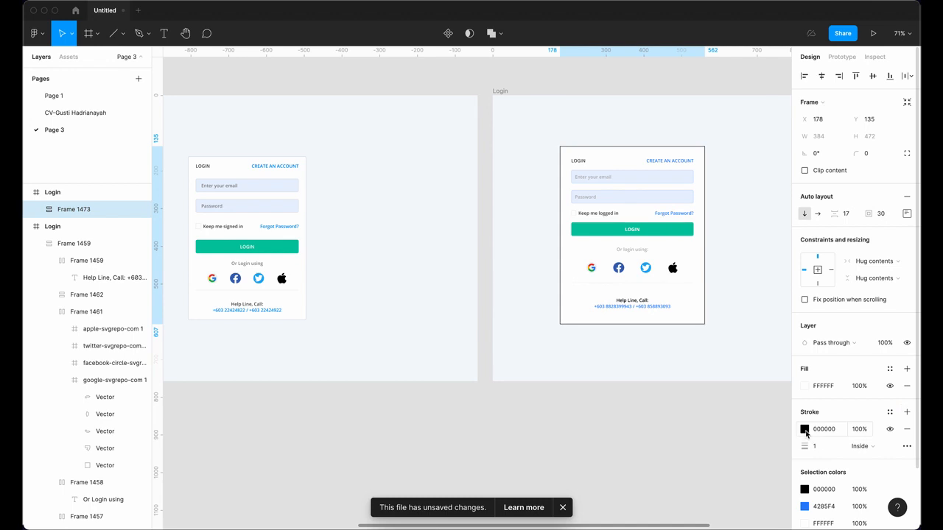
pyautogui.click(805, 429)
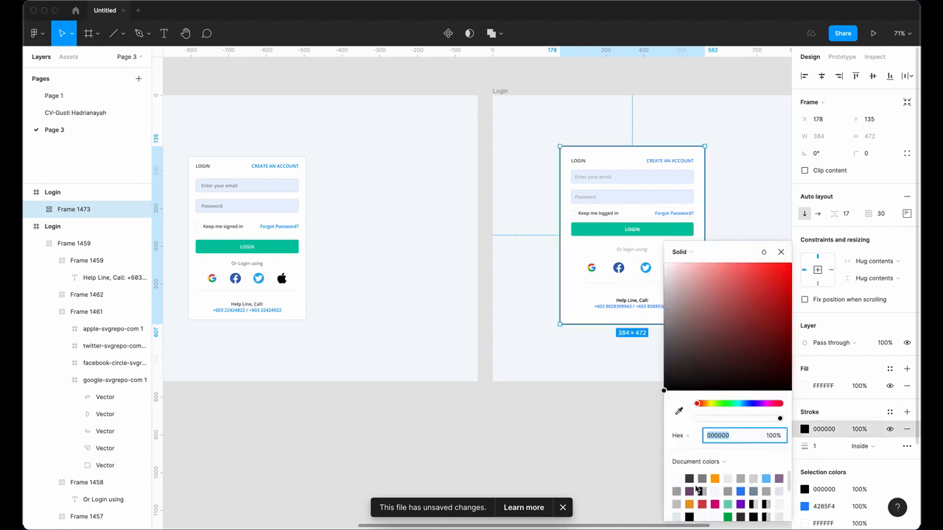
pyautogui.click(754, 479)
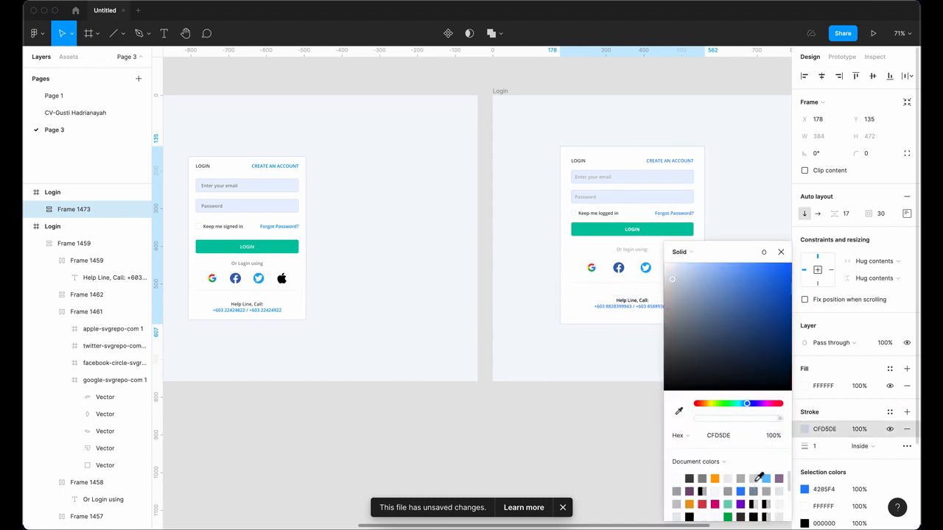
pyautogui.click(855, 148)
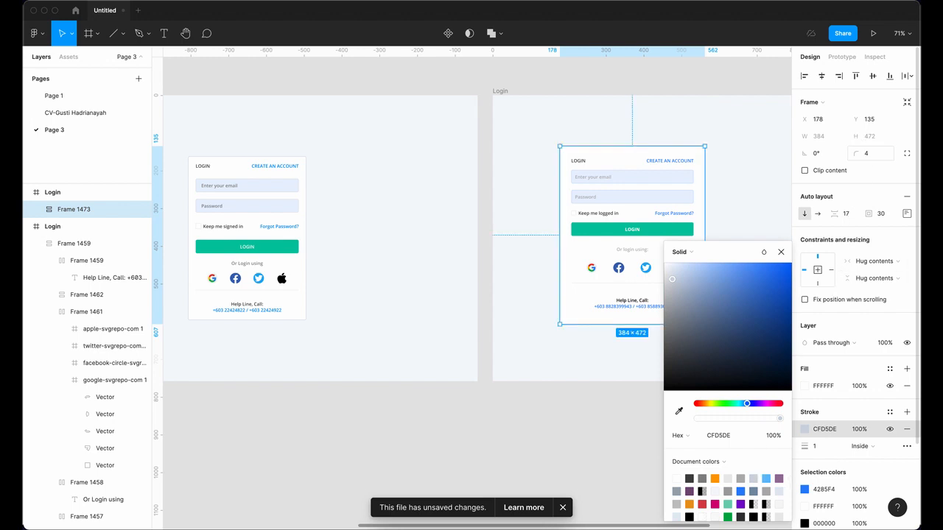
pyautogui.click(538, 341)
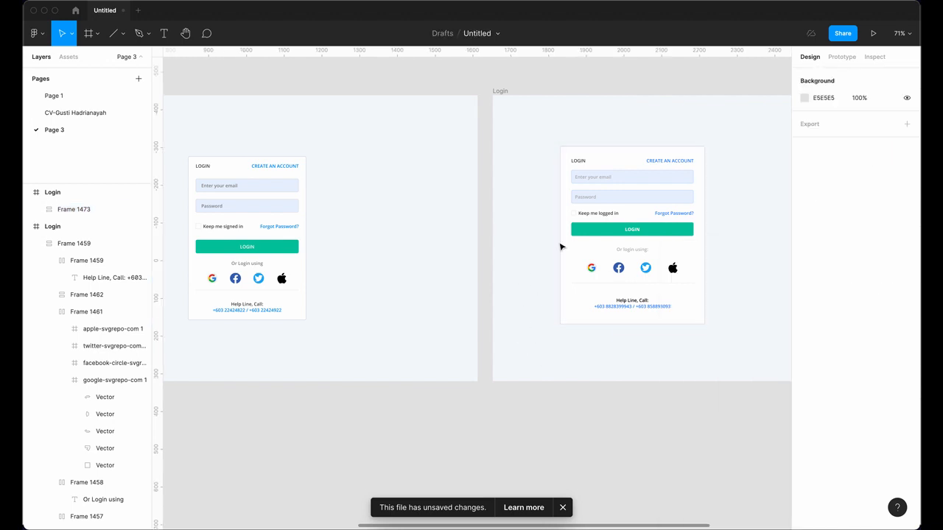
# Step: Set the LOGIN / CREATE AN ACCOUNT header row's bottom padding to 10
pyautogui.scroll(-2, 583, 268)
pyautogui.hscroll(-2, 583, 268)
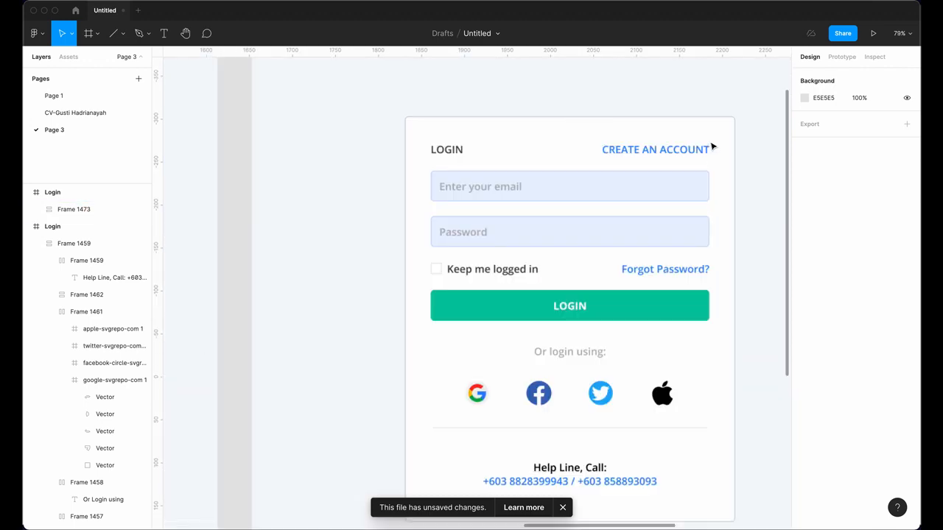
pyautogui.scroll(5, 710, 147)
pyautogui.moveTo(705, 185); pyautogui.dragTo(670, 160)
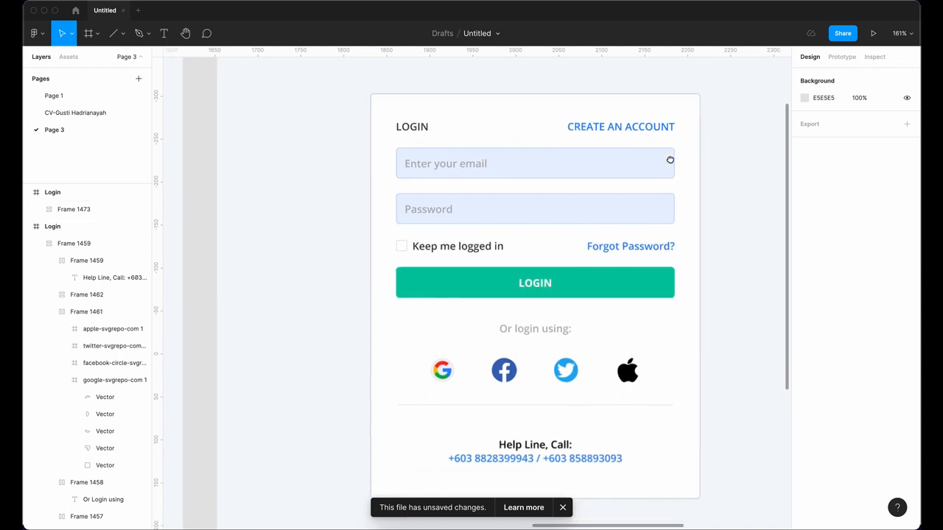
pyautogui.scroll(-4, 646, 148)
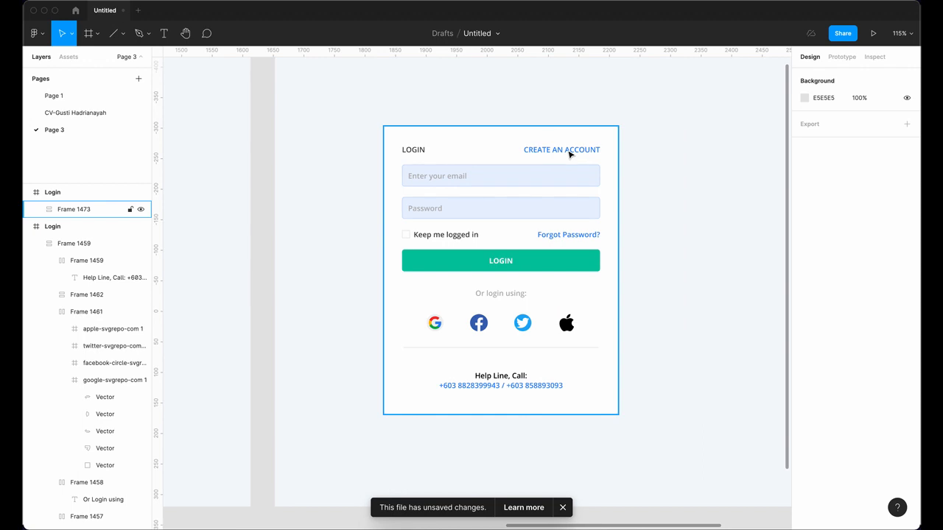
pyautogui.click(569, 154)
pyautogui.doubleClick(569, 152)
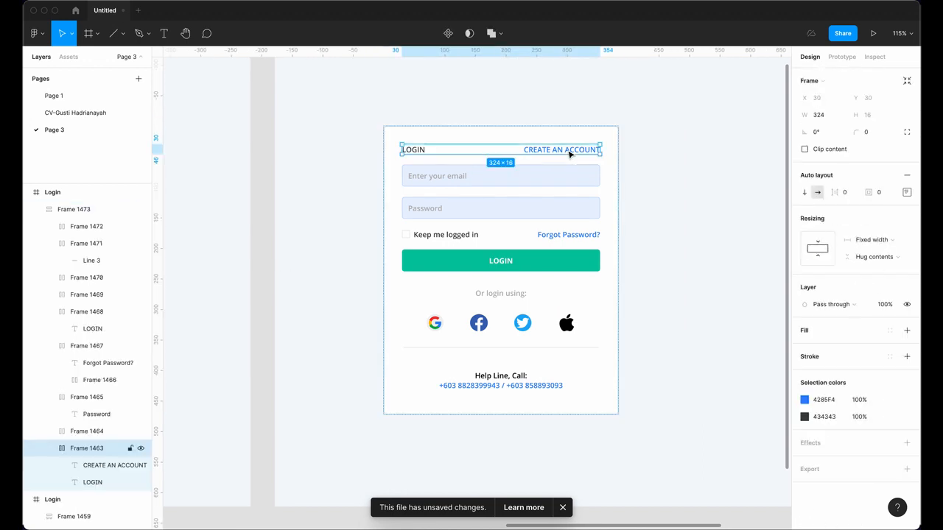
pyautogui.doubleClick(569, 152)
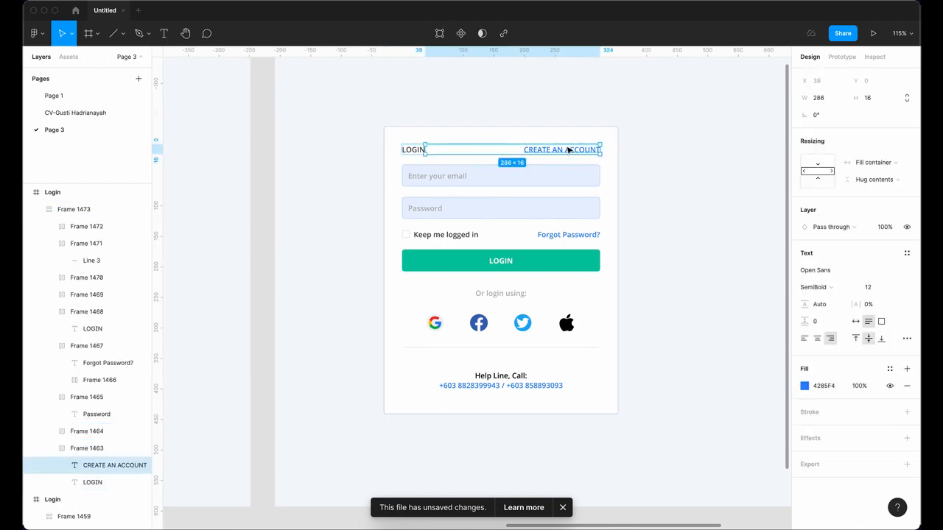
pyautogui.press('Escape')
pyautogui.click(569, 150)
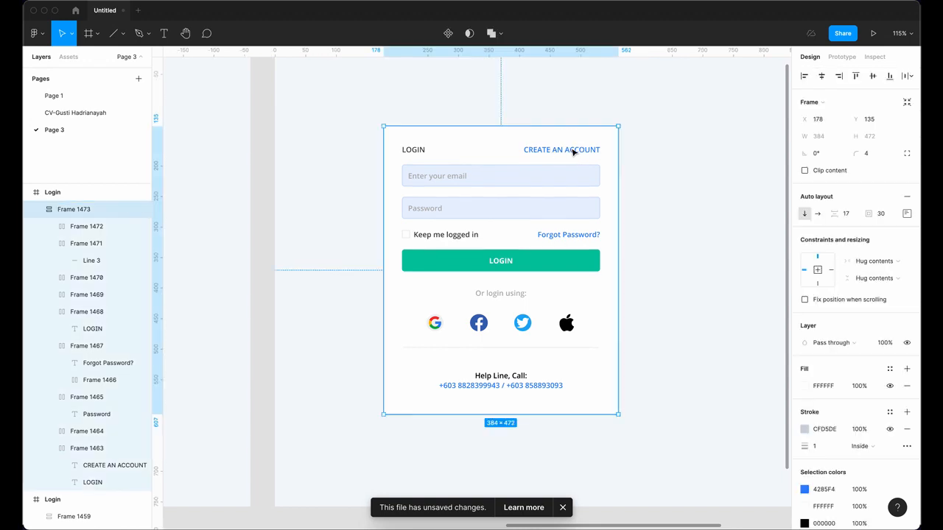
pyautogui.click(572, 151)
pyautogui.click(906, 193)
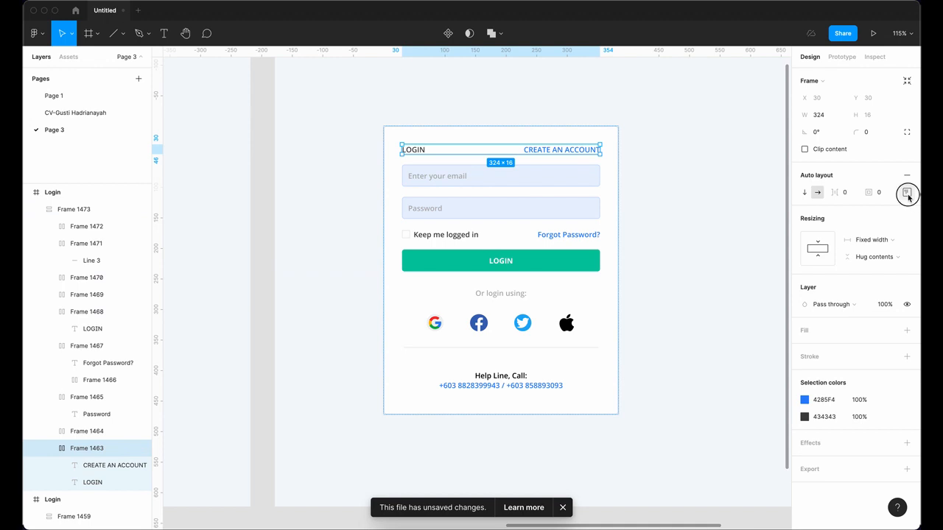
pyautogui.click(866, 263)
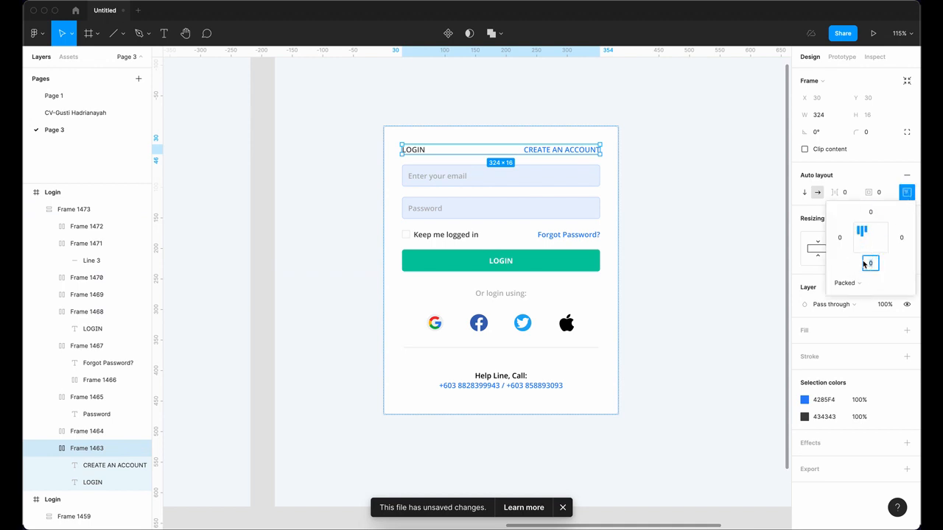
pyautogui.write('10')
pyautogui.press('Return')
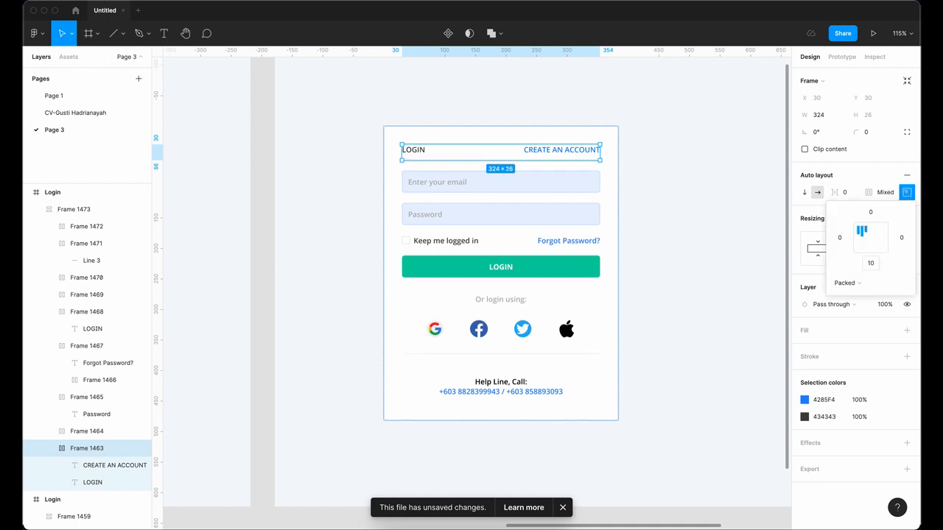
# Step: Give the Keep me logged in row 10 px top and bottom padding, making it 36 tall
pyautogui.scroll(-2, 714, 321)
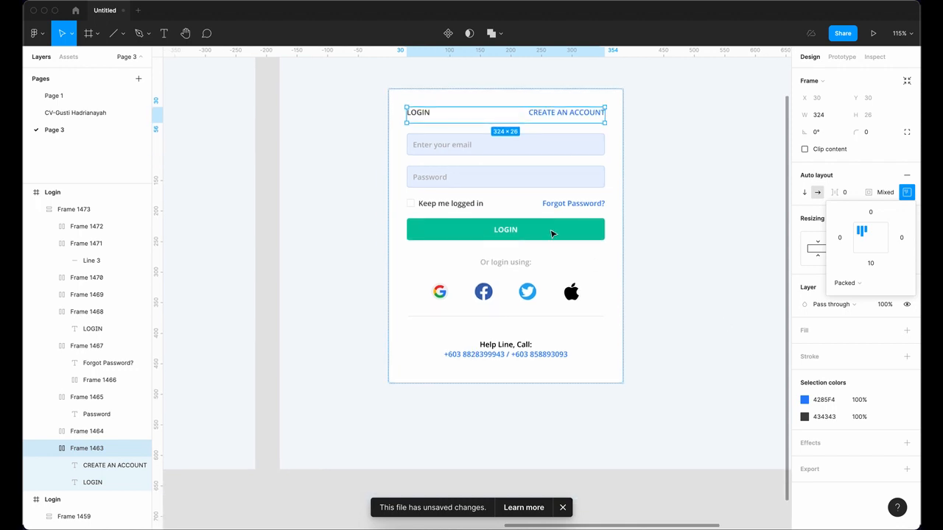
pyautogui.click(561, 206)
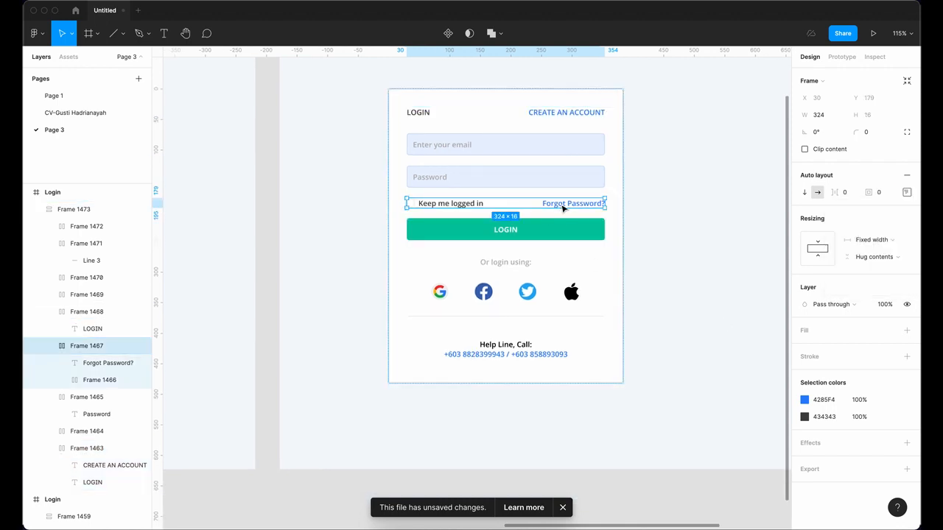
pyautogui.click(908, 193)
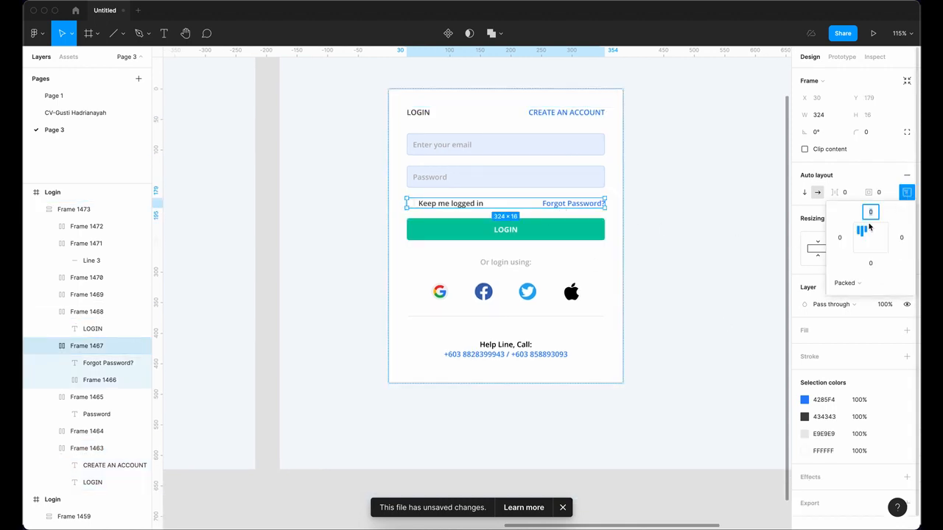
pyautogui.write('10')
pyautogui.click(867, 263)
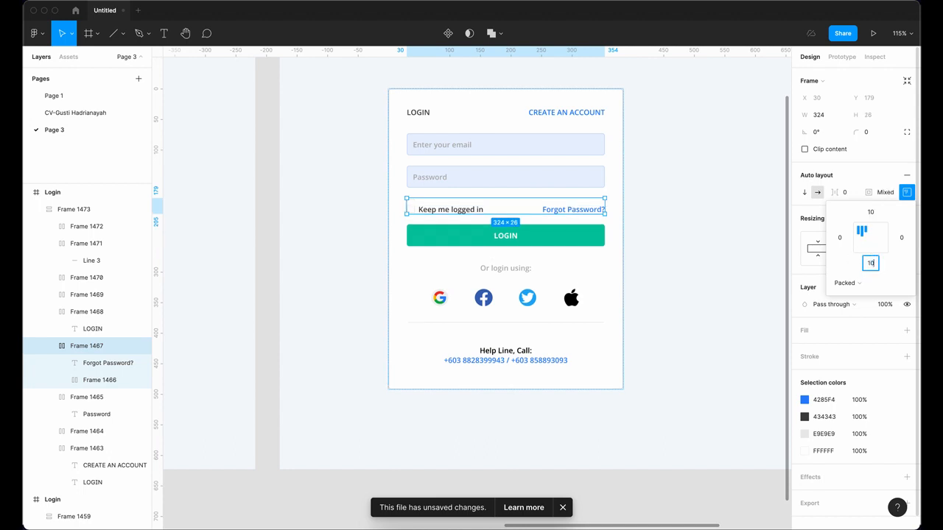
pyautogui.write('10')
pyautogui.press('Return')
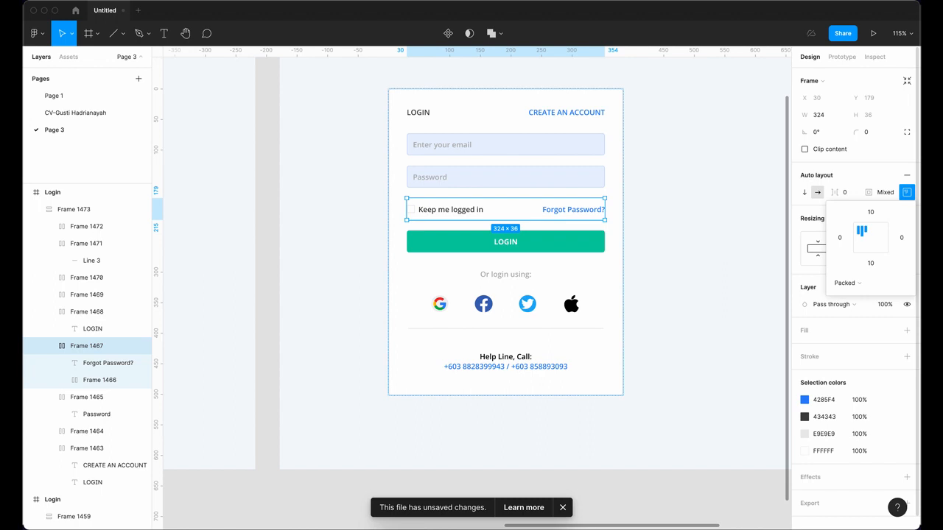
pyautogui.click(698, 332)
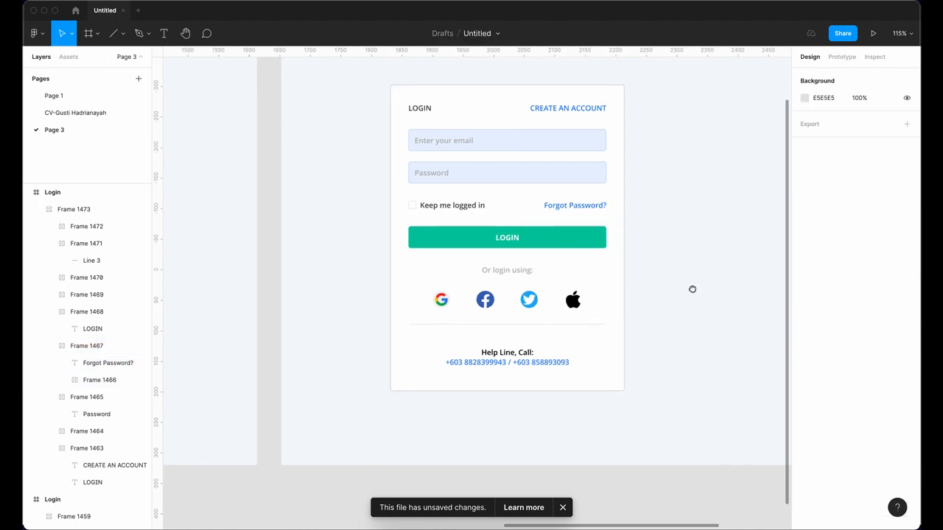
# Step: Set the Help Line block's top padding to 0, shrinking it to 324 × 42
pyautogui.scroll(-2, 694, 287)
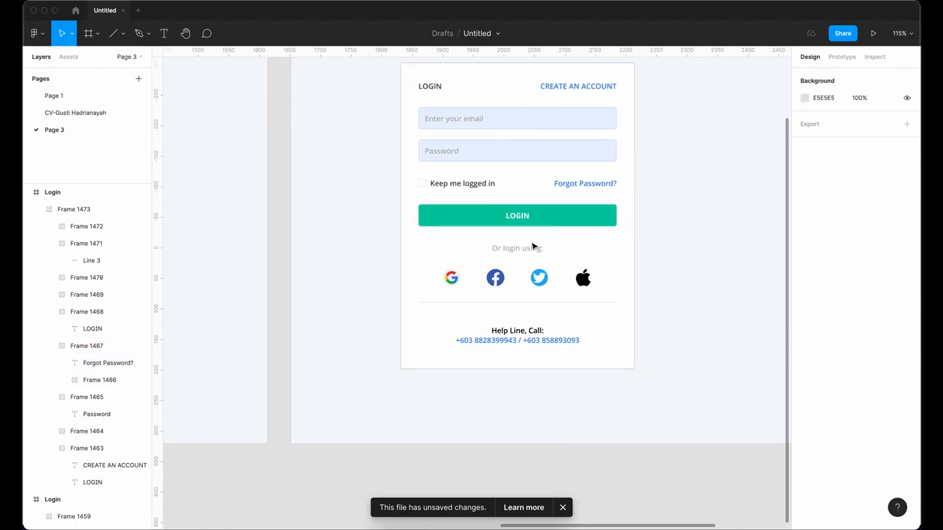
pyautogui.scroll(-2, 625, 309)
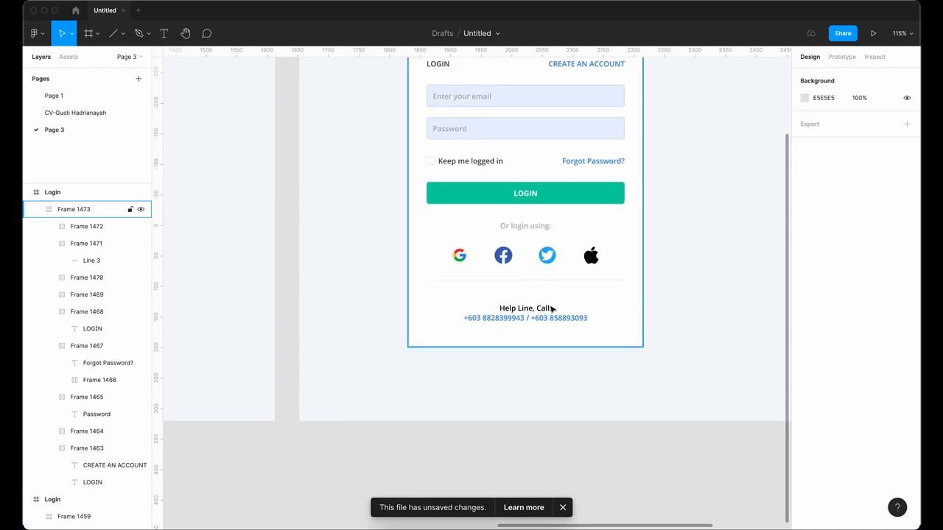
pyautogui.click(551, 284)
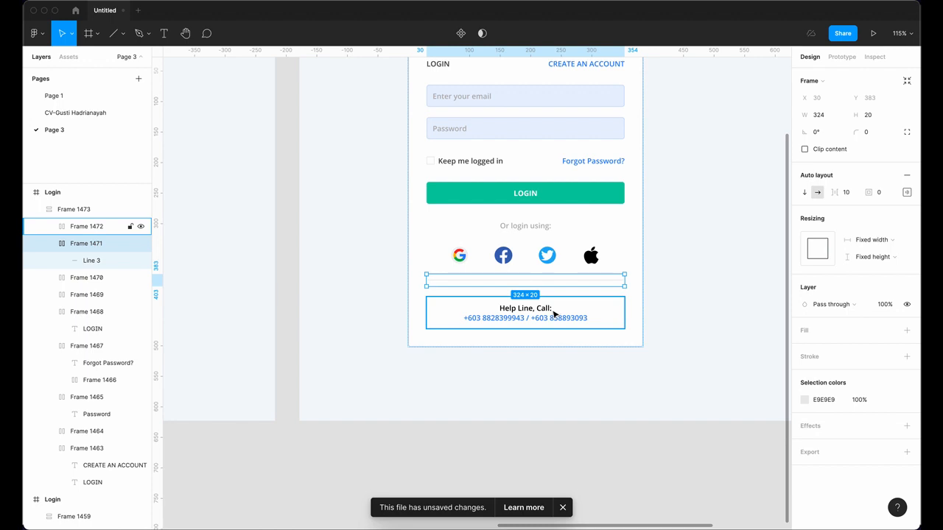
pyautogui.click(554, 314)
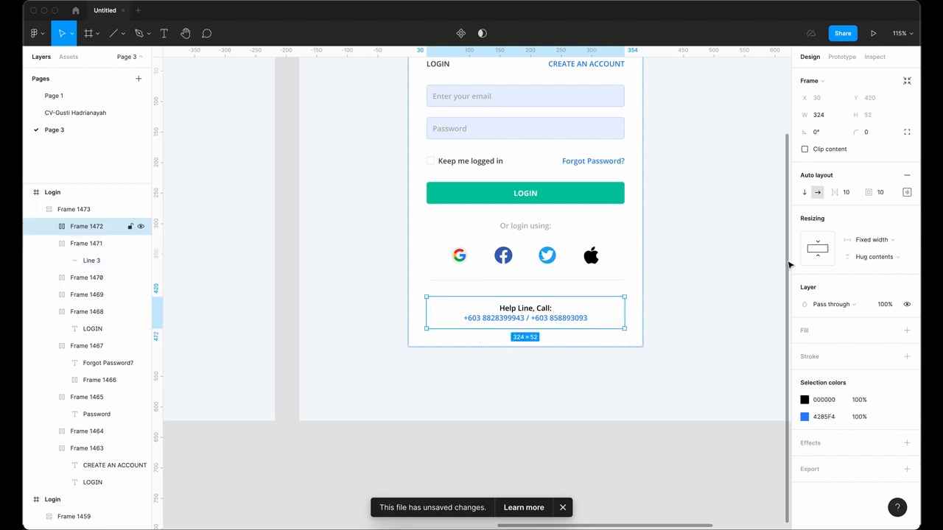
pyautogui.click(906, 192)
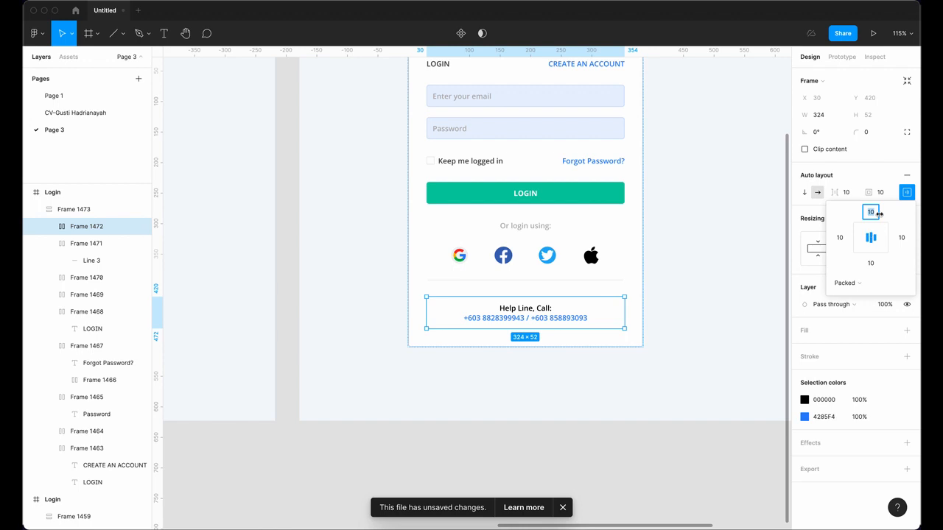
pyautogui.write('0')
pyautogui.press('Return')
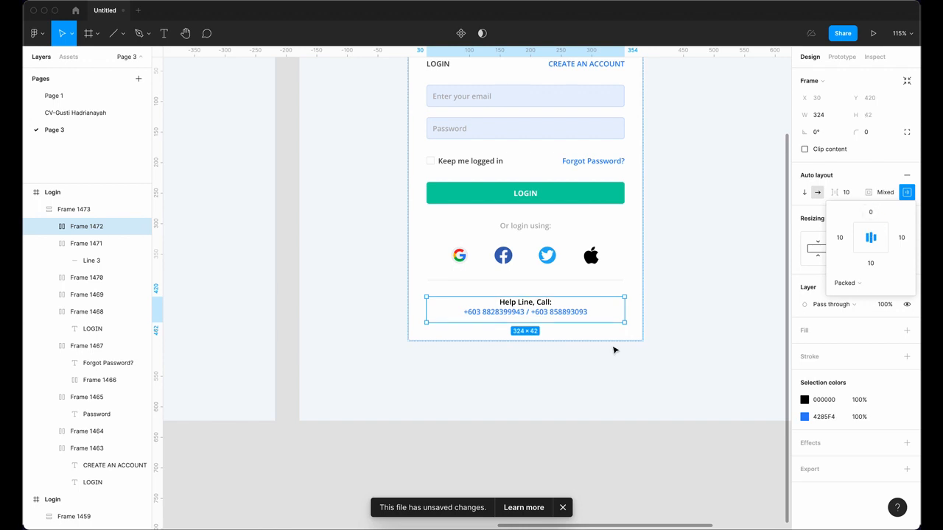
pyautogui.click(629, 389)
pyautogui.moveTo(613, 376); pyautogui.dragTo(637, 385)
pyautogui.scroll(-3, 640, 386)
pyautogui.moveTo(576, 371); pyautogui.dragTo(532, 343)
pyautogui.scroll(5, 649, 292)
pyautogui.scroll(2, 661, 309)
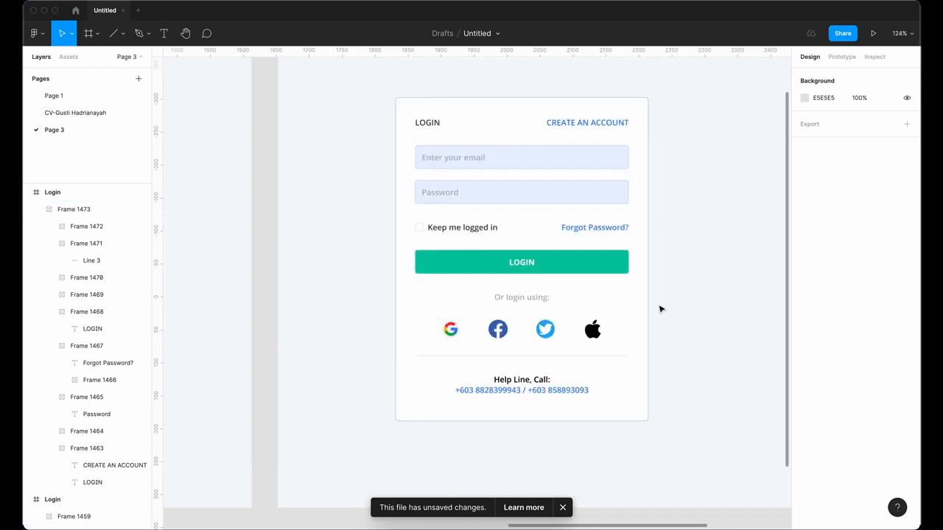
# Step: Narrow the card, then switch its width to Hug contents so it settles at 384 × 492
pyautogui.scroll(-2, 641, 310)
pyautogui.click(570, 273)
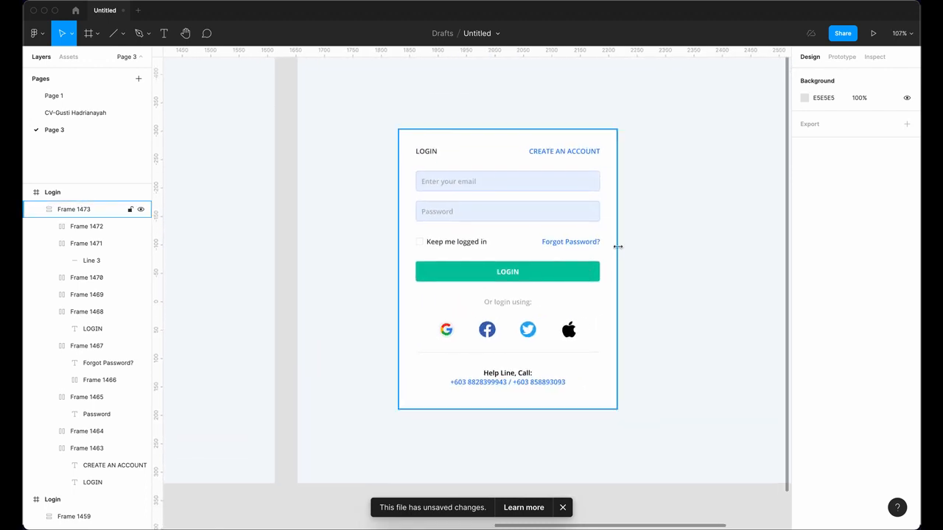
pyautogui.moveTo(608, 250); pyautogui.dragTo(569, 270)
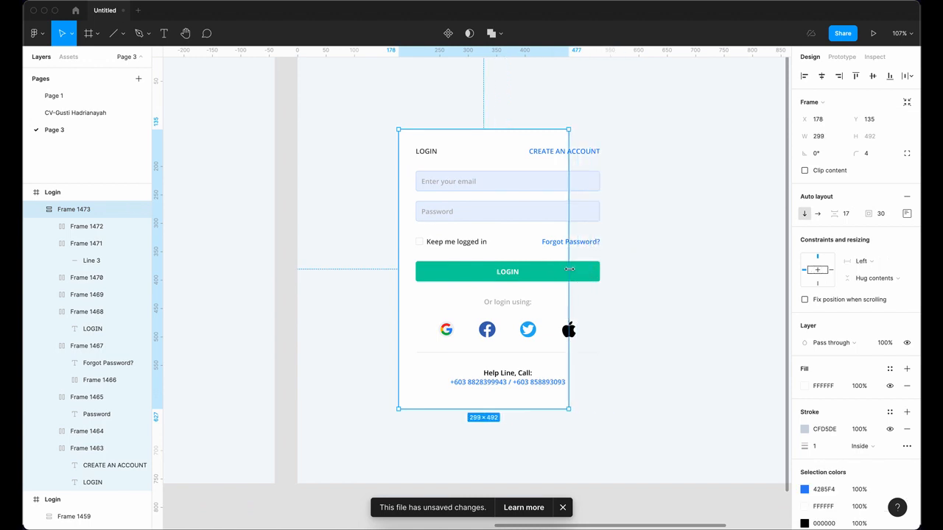
pyautogui.click(885, 268)
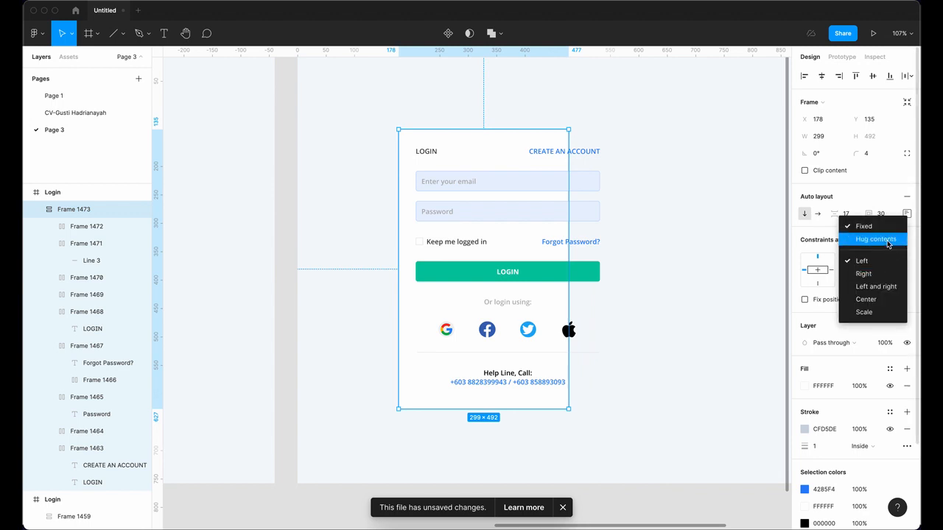
pyautogui.click(887, 241)
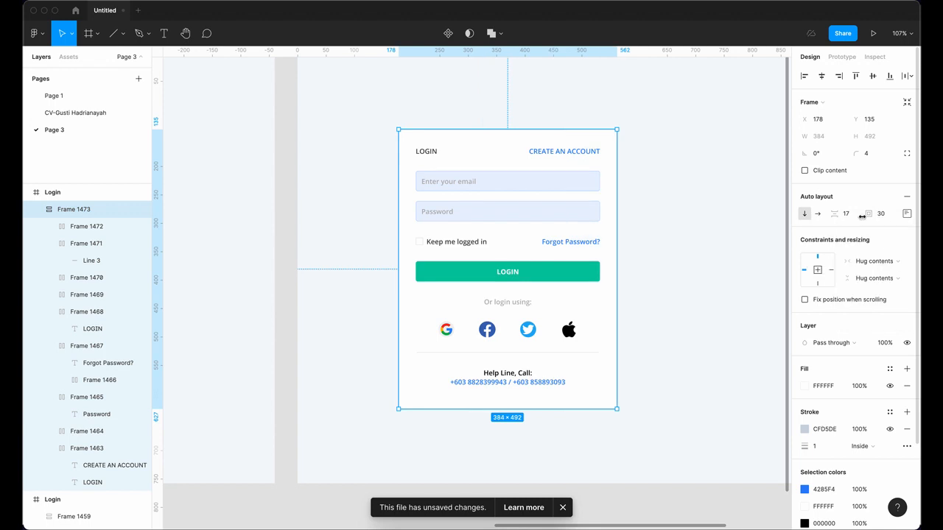
pyautogui.click(565, 155)
pyautogui.keyDown('shift'); pyautogui.click(567, 182); pyautogui.keyUp('shift')
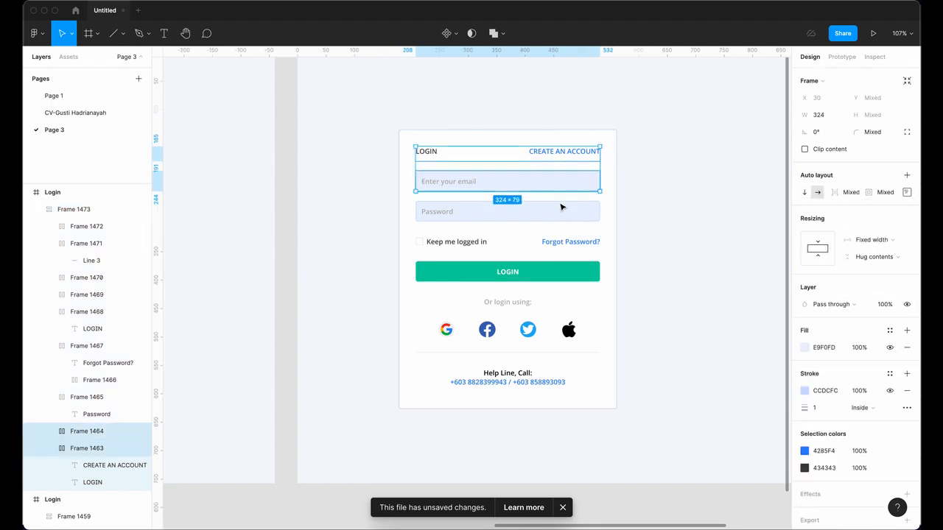
# Step: Set every row from the header through Help Line to Fill container width, 320 wide each
pyautogui.keyDown('shift'); pyautogui.click(561, 213); pyautogui.keyUp('shift')
pyautogui.keyDown('shift'); pyautogui.click(562, 243); pyautogui.keyUp('shift')
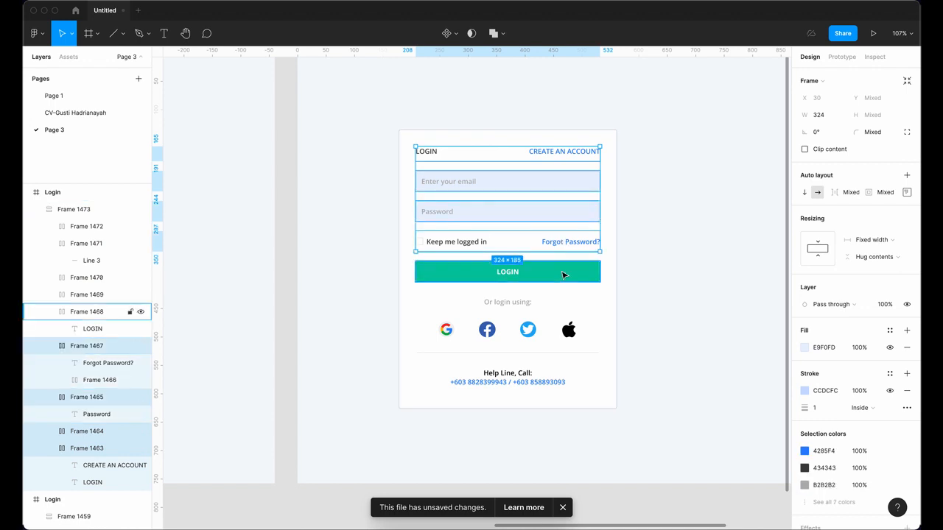
pyautogui.keyDown('shift'); pyautogui.click(563, 275); pyautogui.keyUp('shift')
pyautogui.keyDown('shift'); pyautogui.click(526, 304); pyautogui.keyUp('shift')
pyautogui.keyDown('shift'); pyautogui.click(528, 329); pyautogui.keyUp('shift')
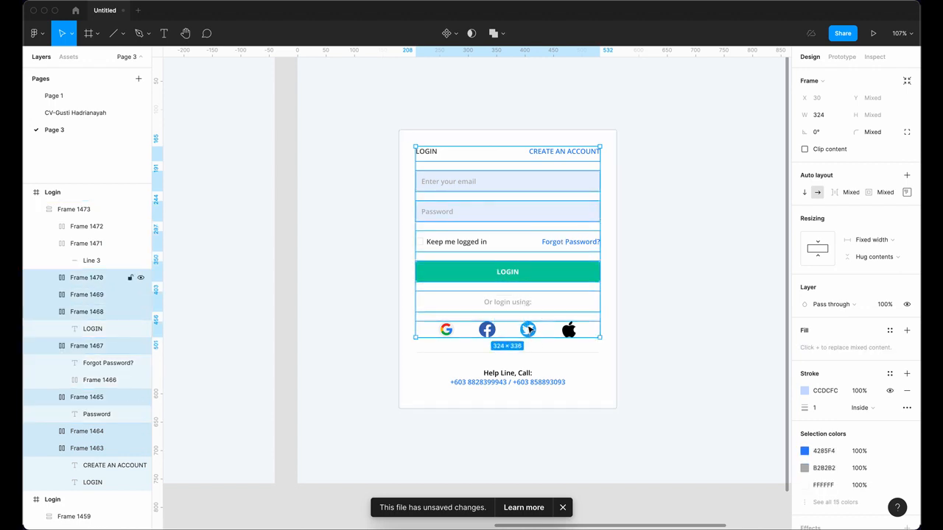
pyautogui.keyDown('shift'); pyautogui.click(529, 350); pyautogui.keyUp('shift')
pyautogui.keyDown('shift'); pyautogui.click(521, 377); pyautogui.keyUp('shift')
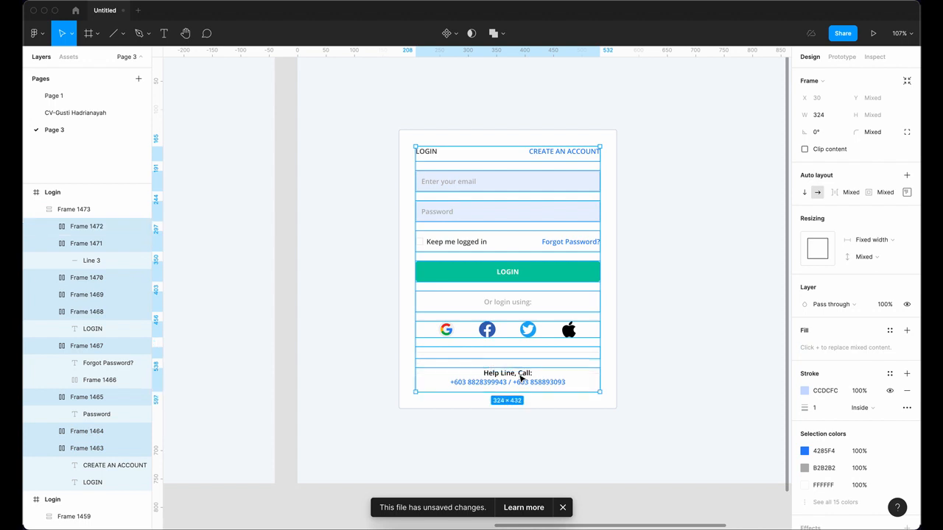
pyautogui.click(897, 242)
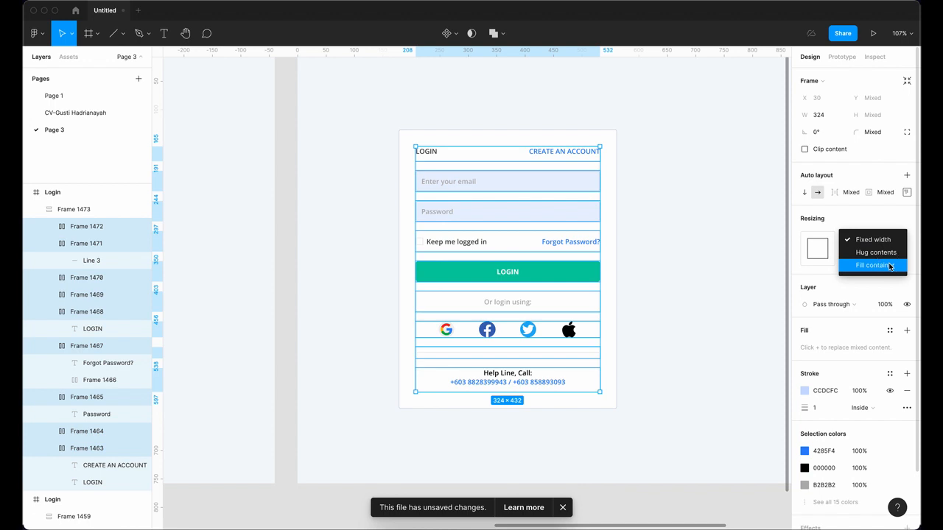
pyautogui.click(890, 267)
pyautogui.click(735, 285)
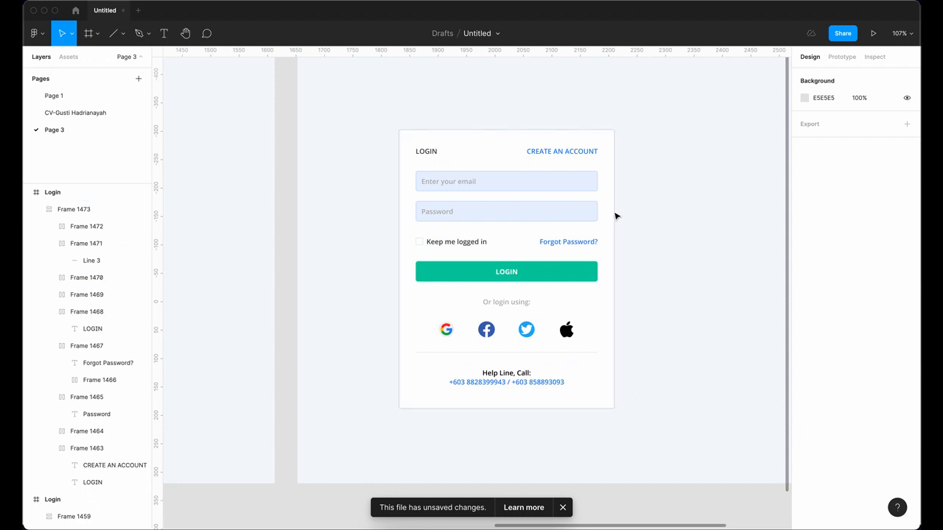
# Step: Drag the card's right edge to 386 wide, checking the rows stretch along with it
pyautogui.click(624, 206)
pyautogui.moveTo(624, 206)
pyautogui.mouseDown()
pyautogui.moveTo(634, 205)
pyautogui.moveTo(607, 202)
pyautogui.mouseUp()
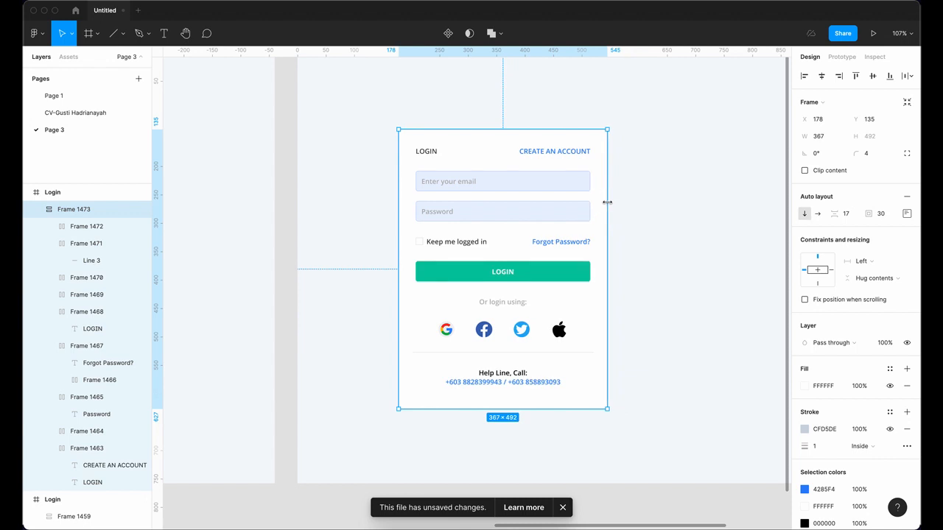
pyautogui.moveTo(606, 201); pyautogui.dragTo(617, 226)
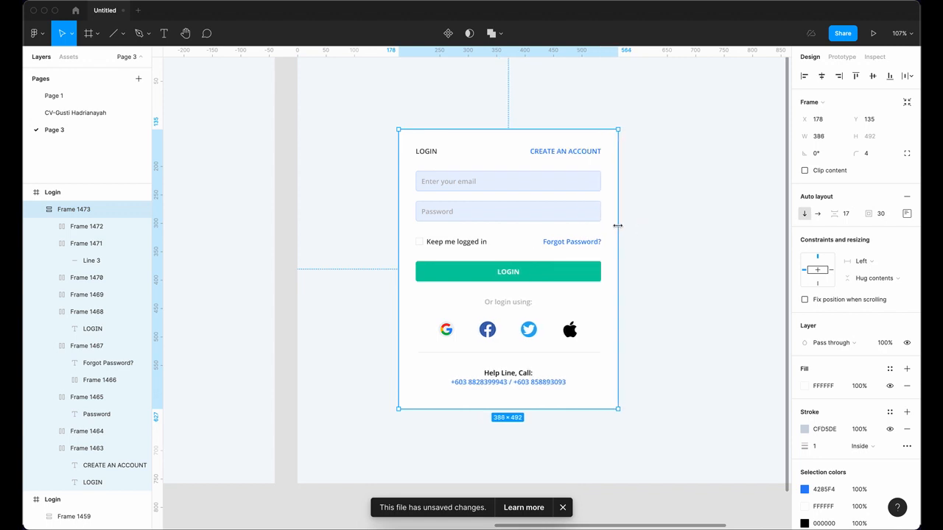
pyautogui.scroll(-2, 649, 274)
pyautogui.hscroll(2, 648, 274)
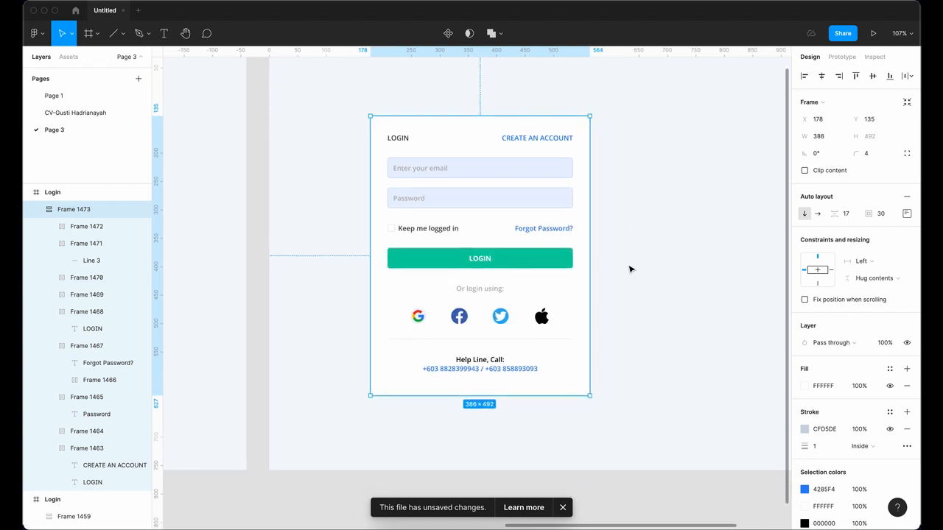